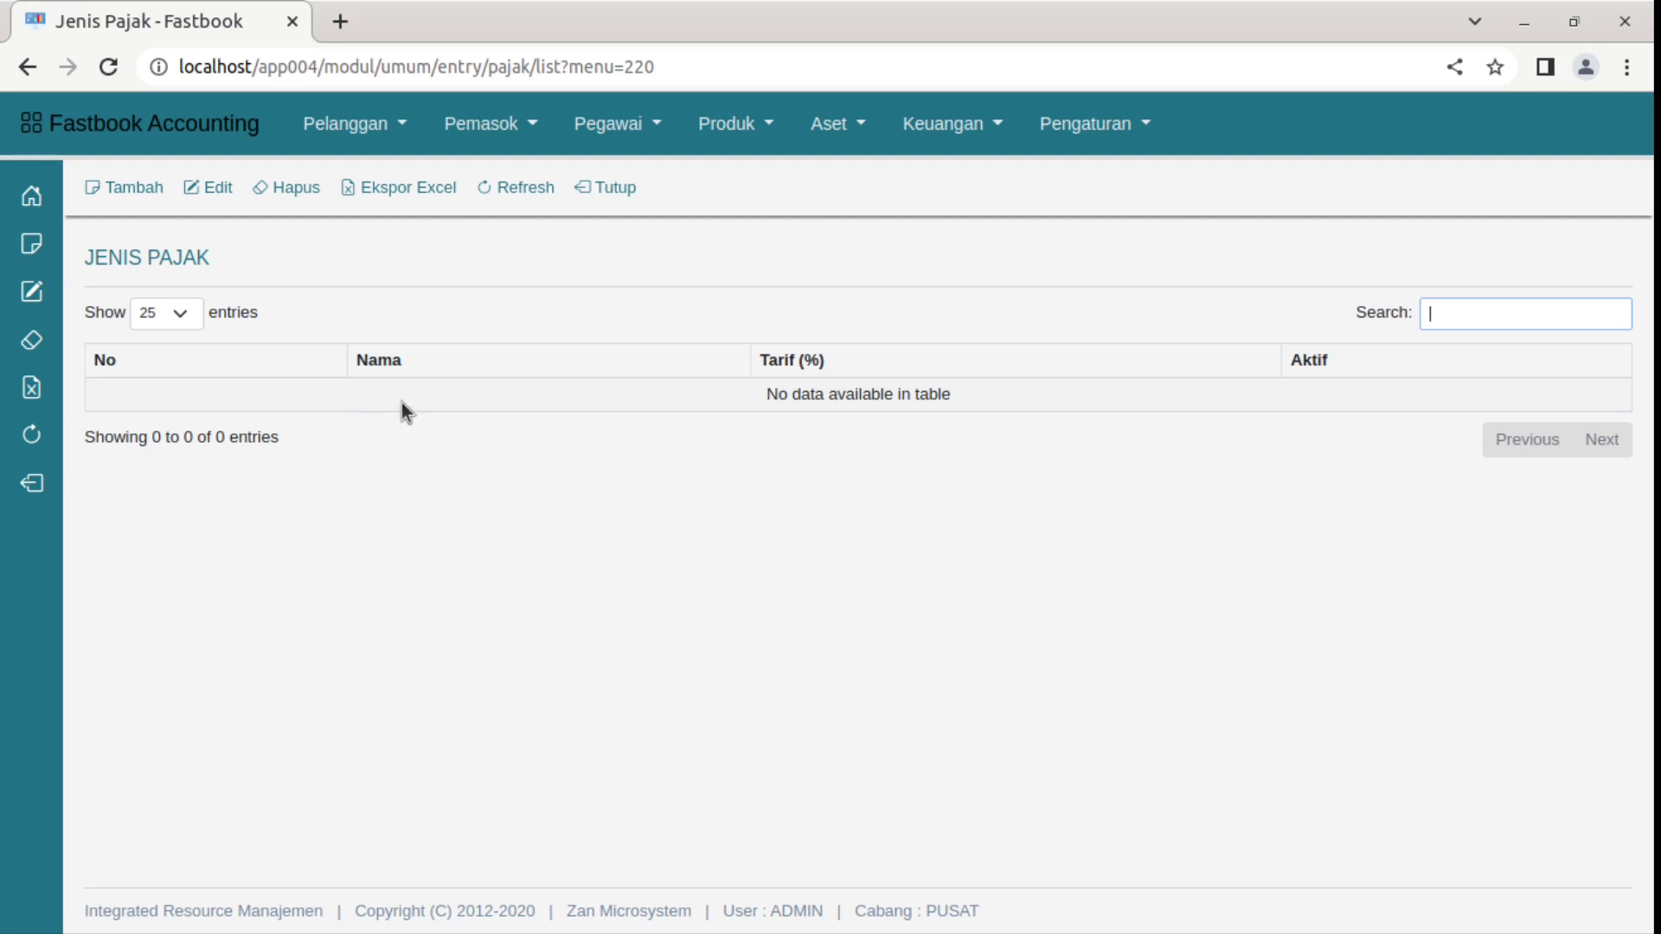
Step: Start a new tax type entry named PPN
click(661, 404)
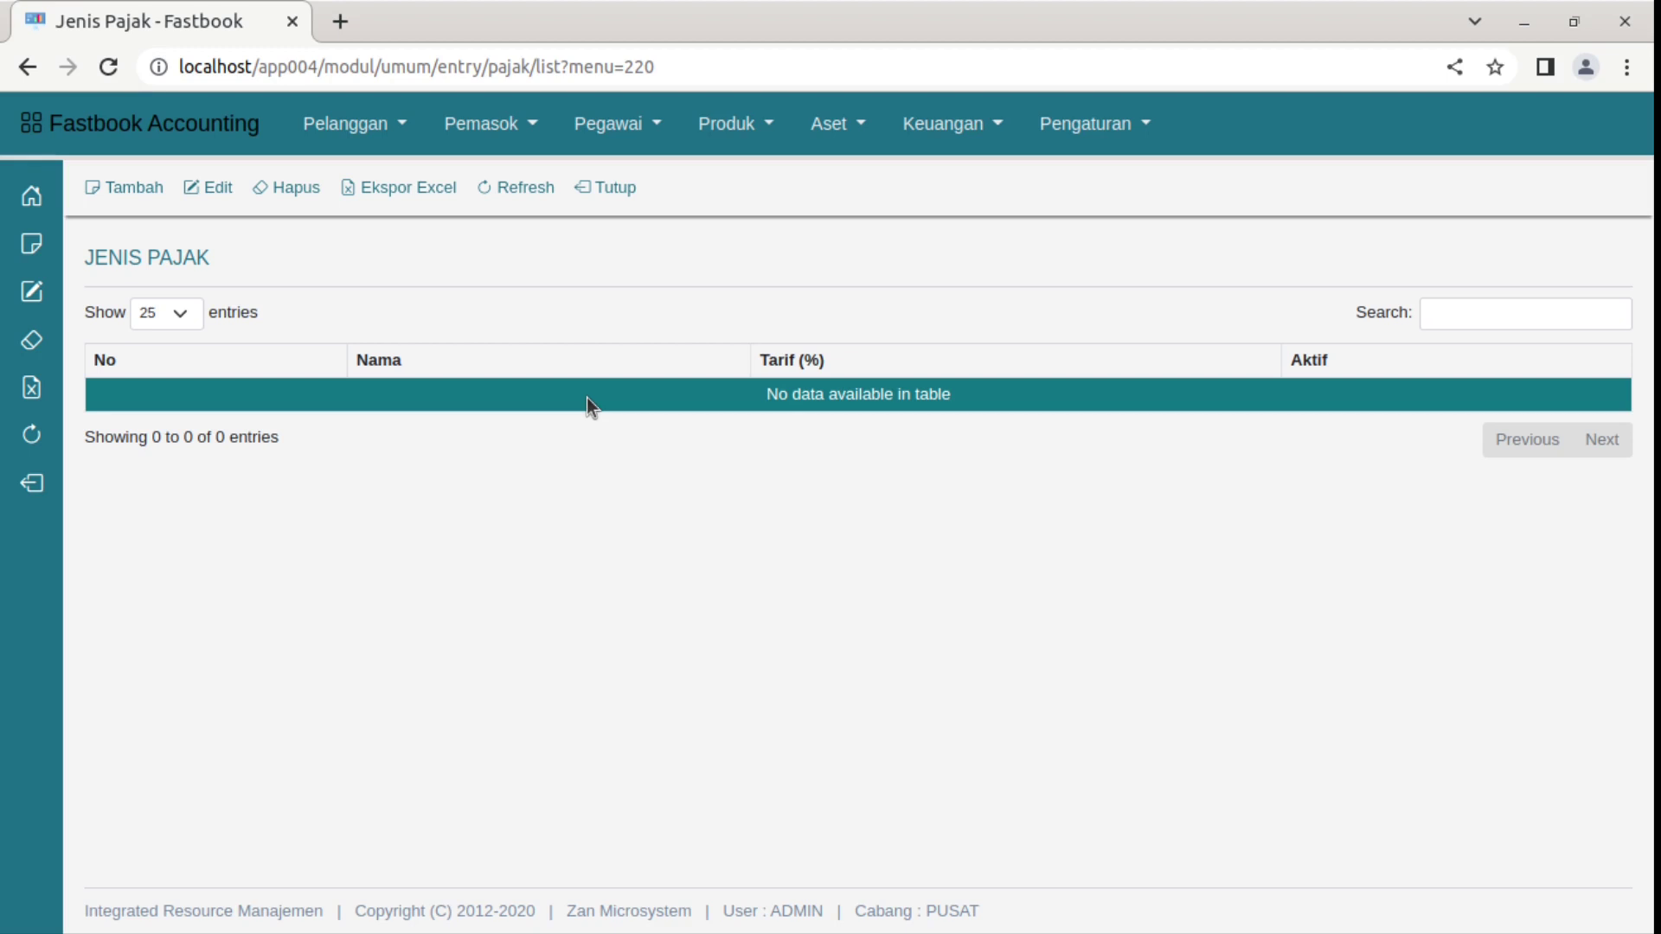
key(alt+Left)
click(123, 186)
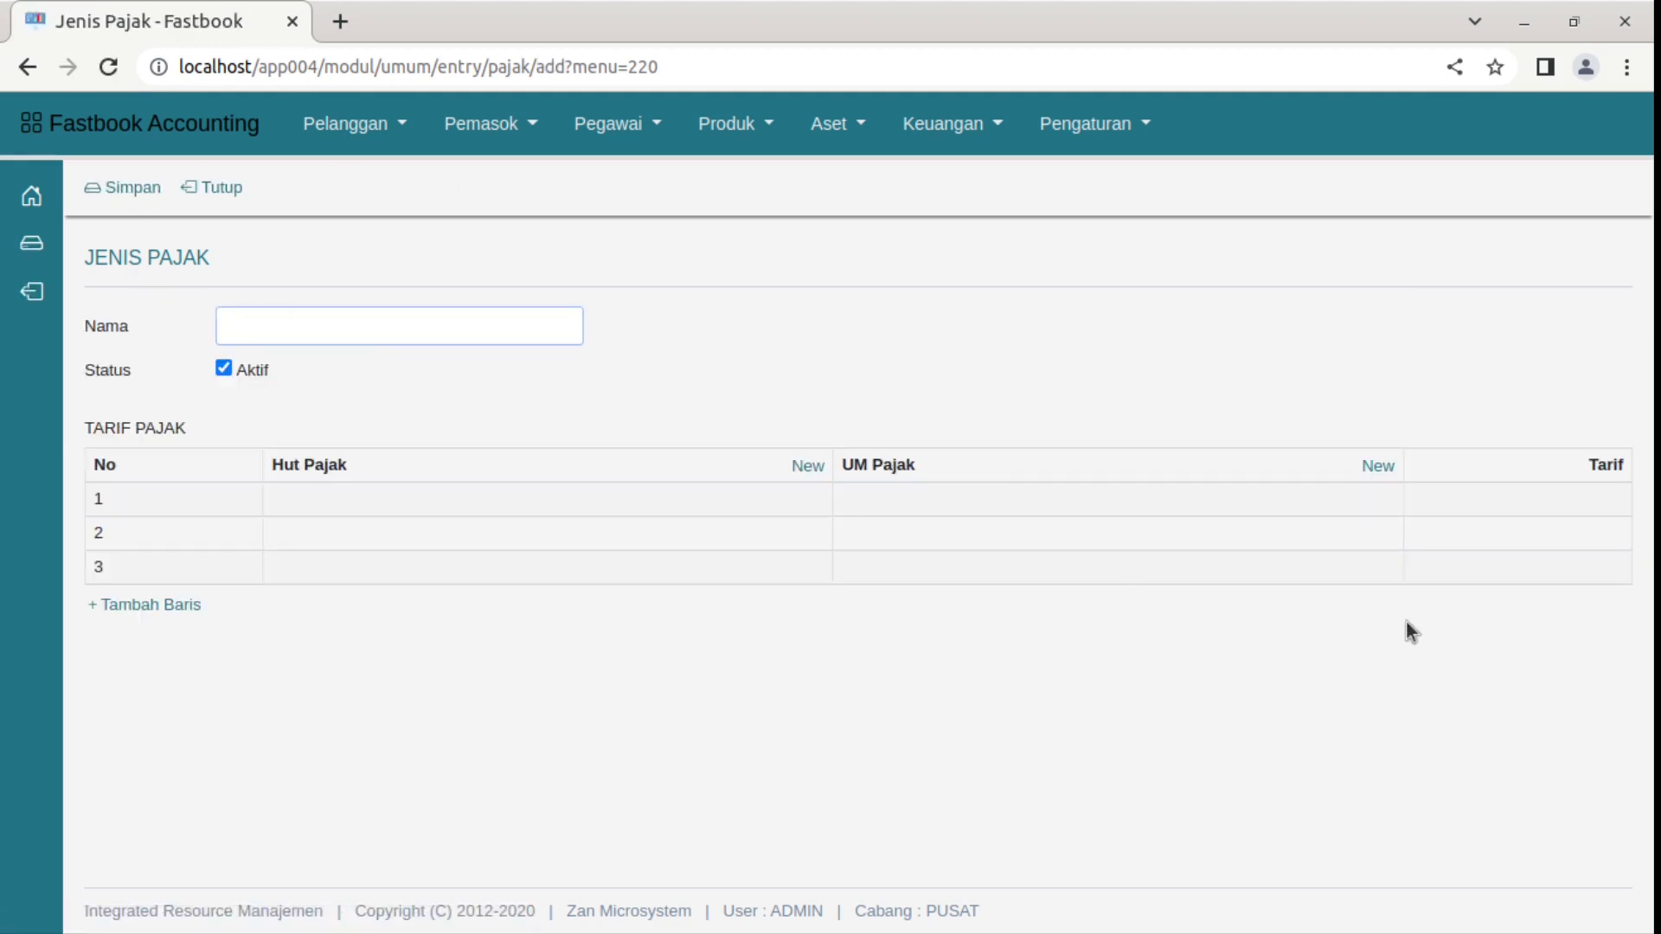
text(PPN)
Step: Assign the HUTANG PPN account as Hut Pajak in the first tax rate row
click(220, 502)
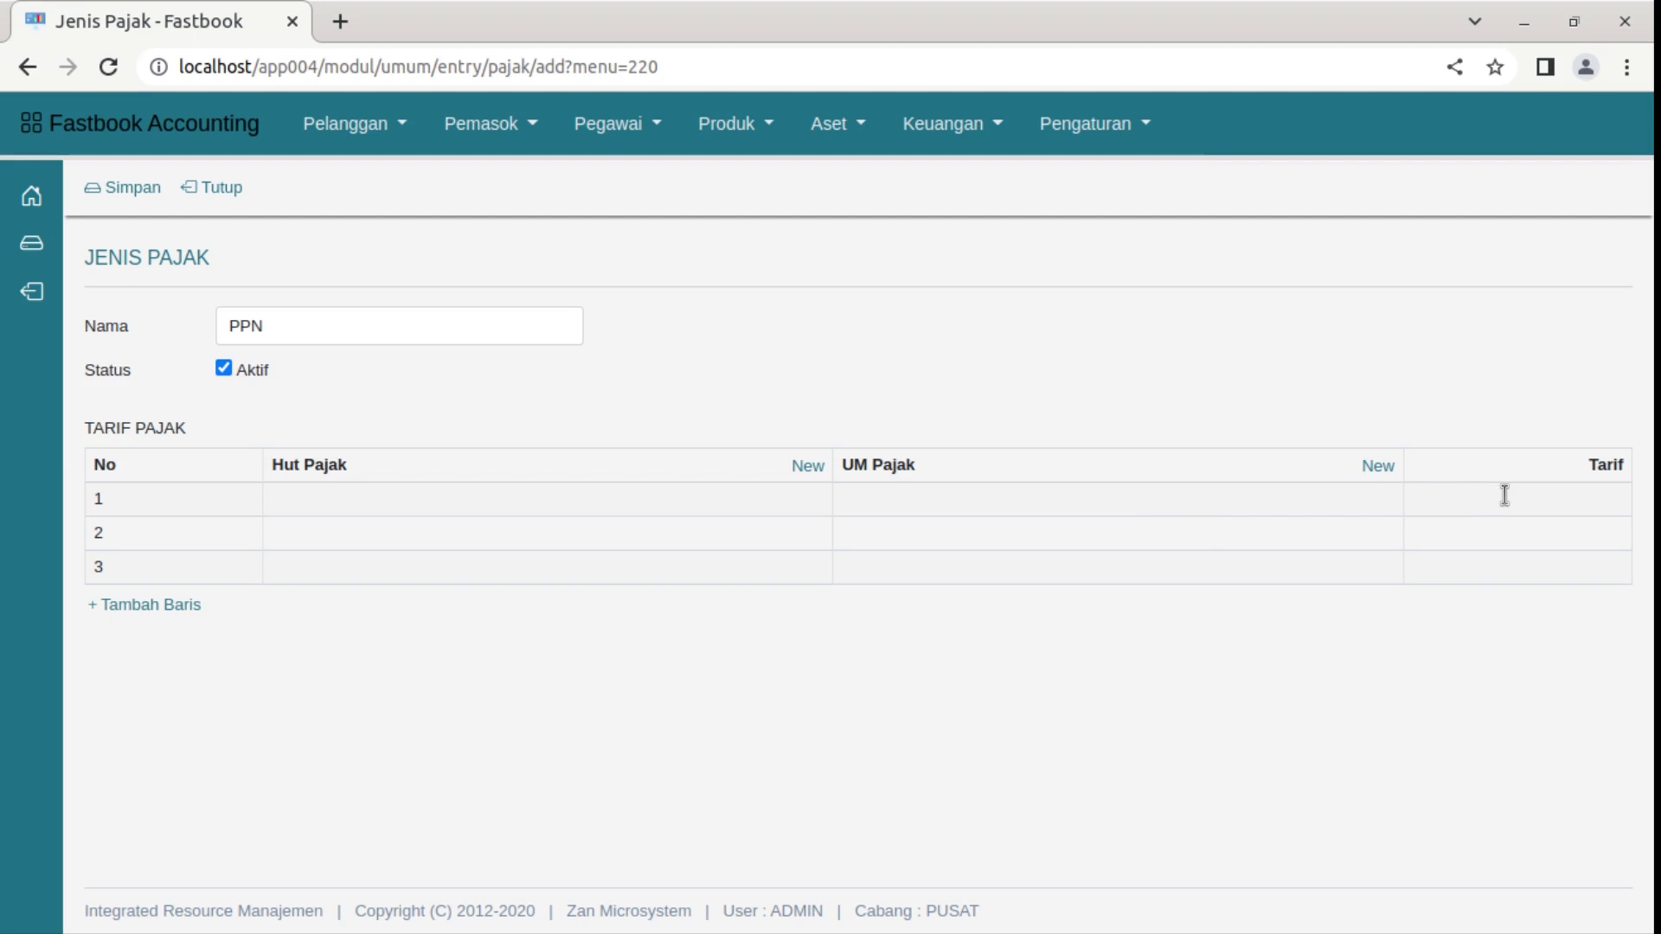
click(450, 501)
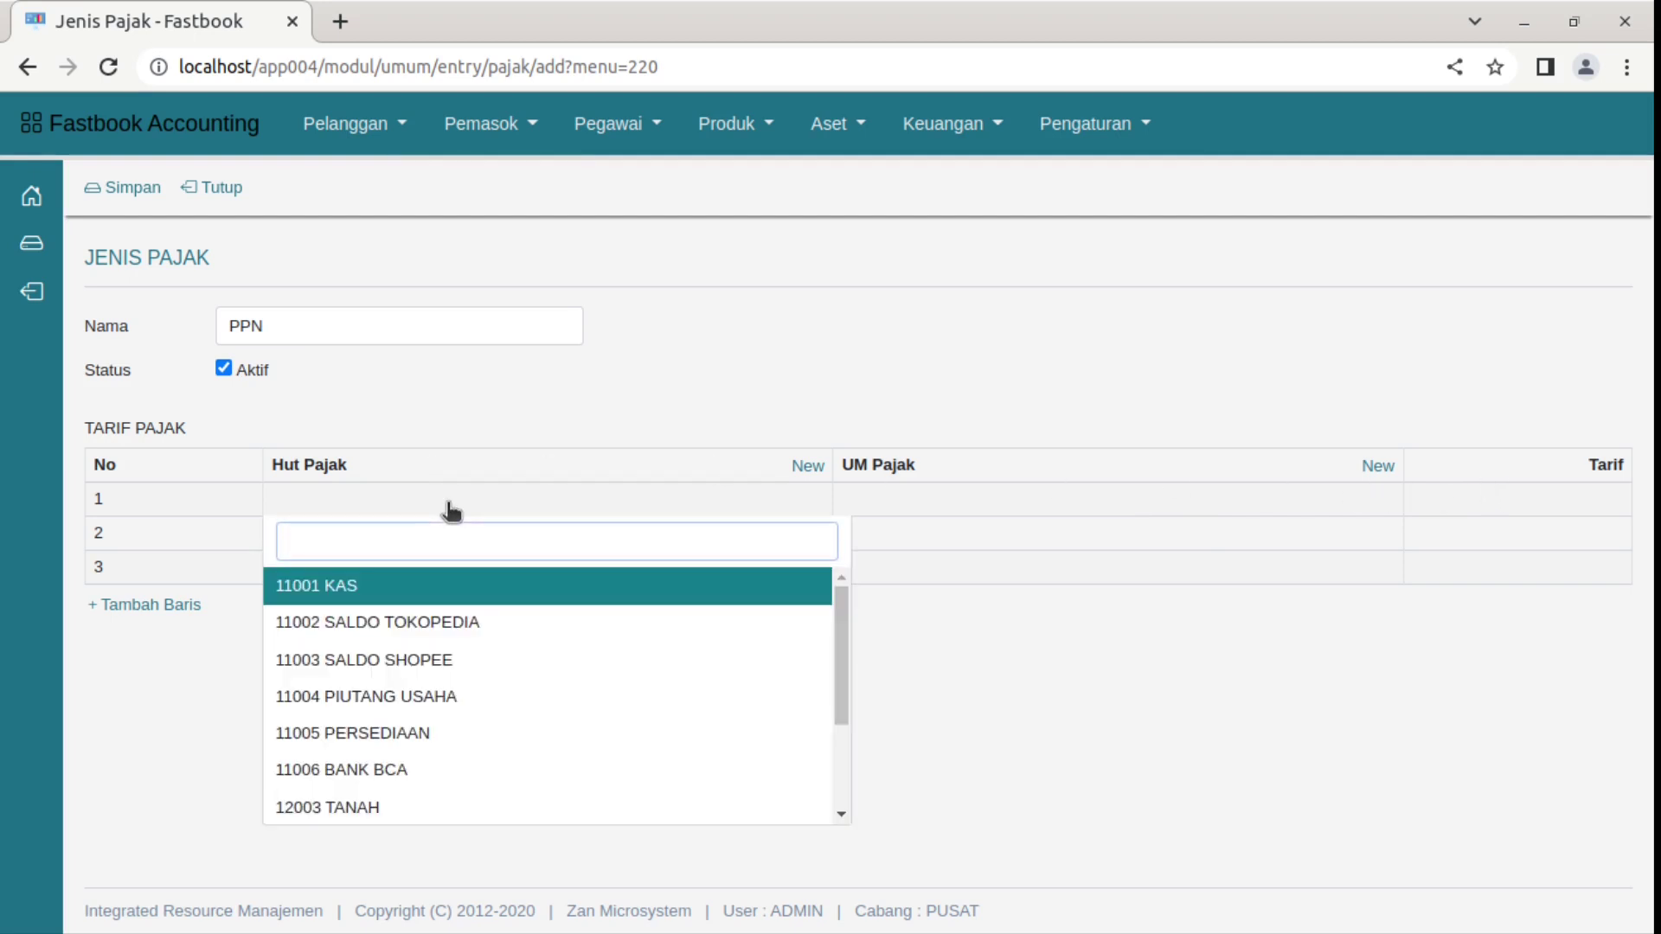
text(hutang)
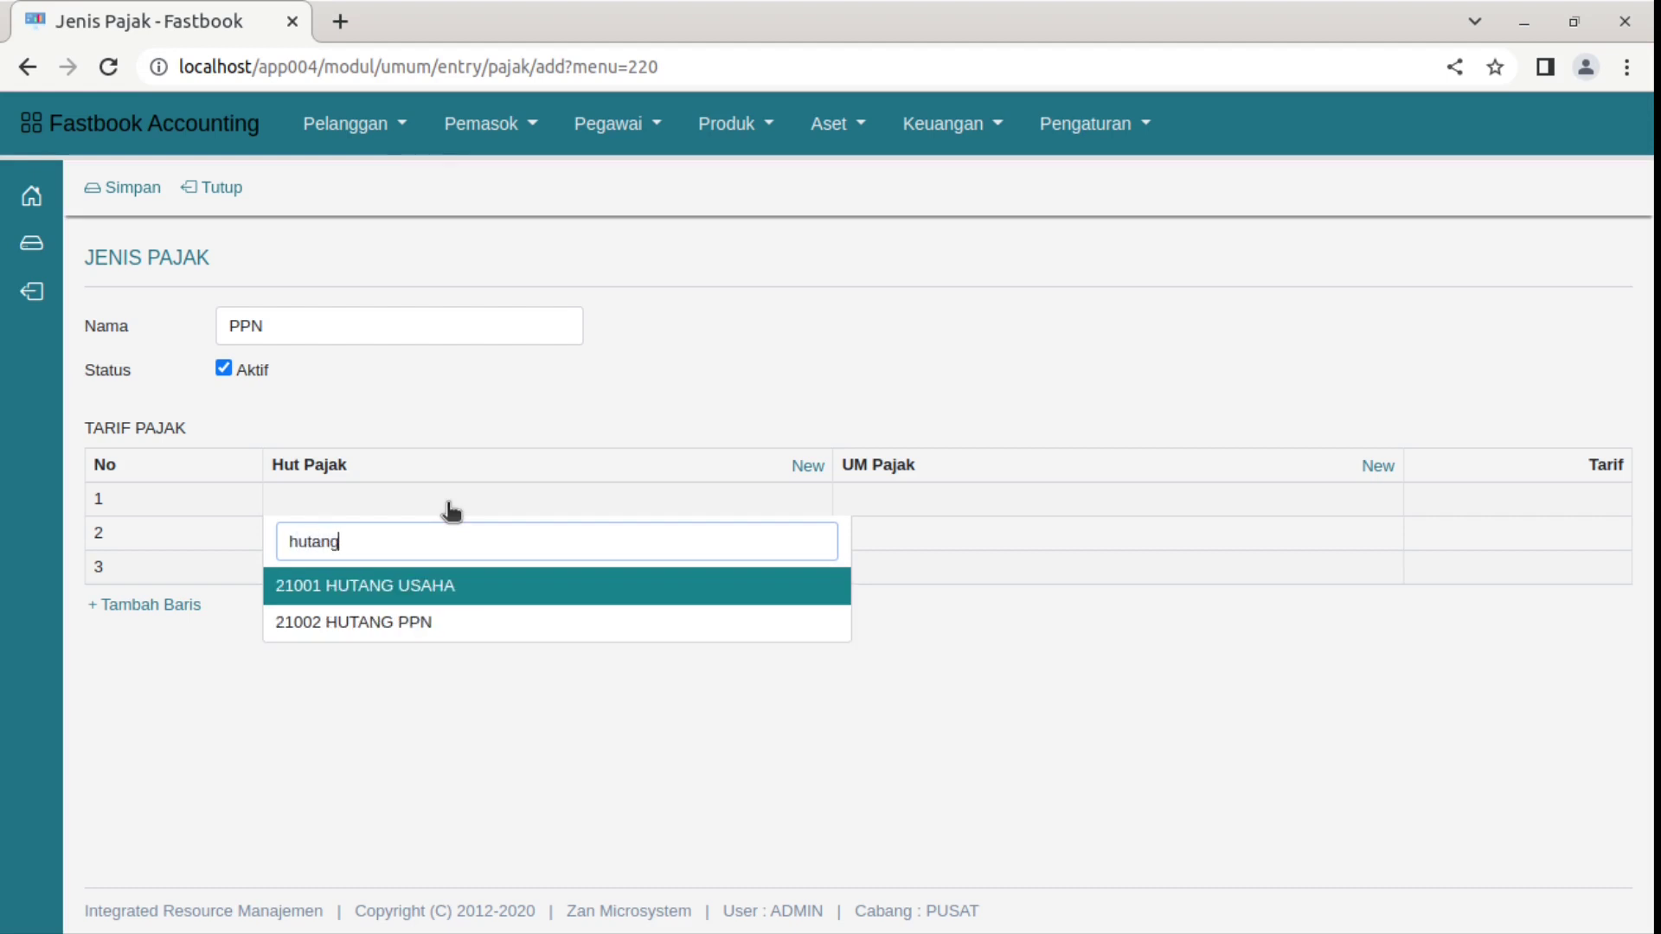
key(Down)
key(Return)
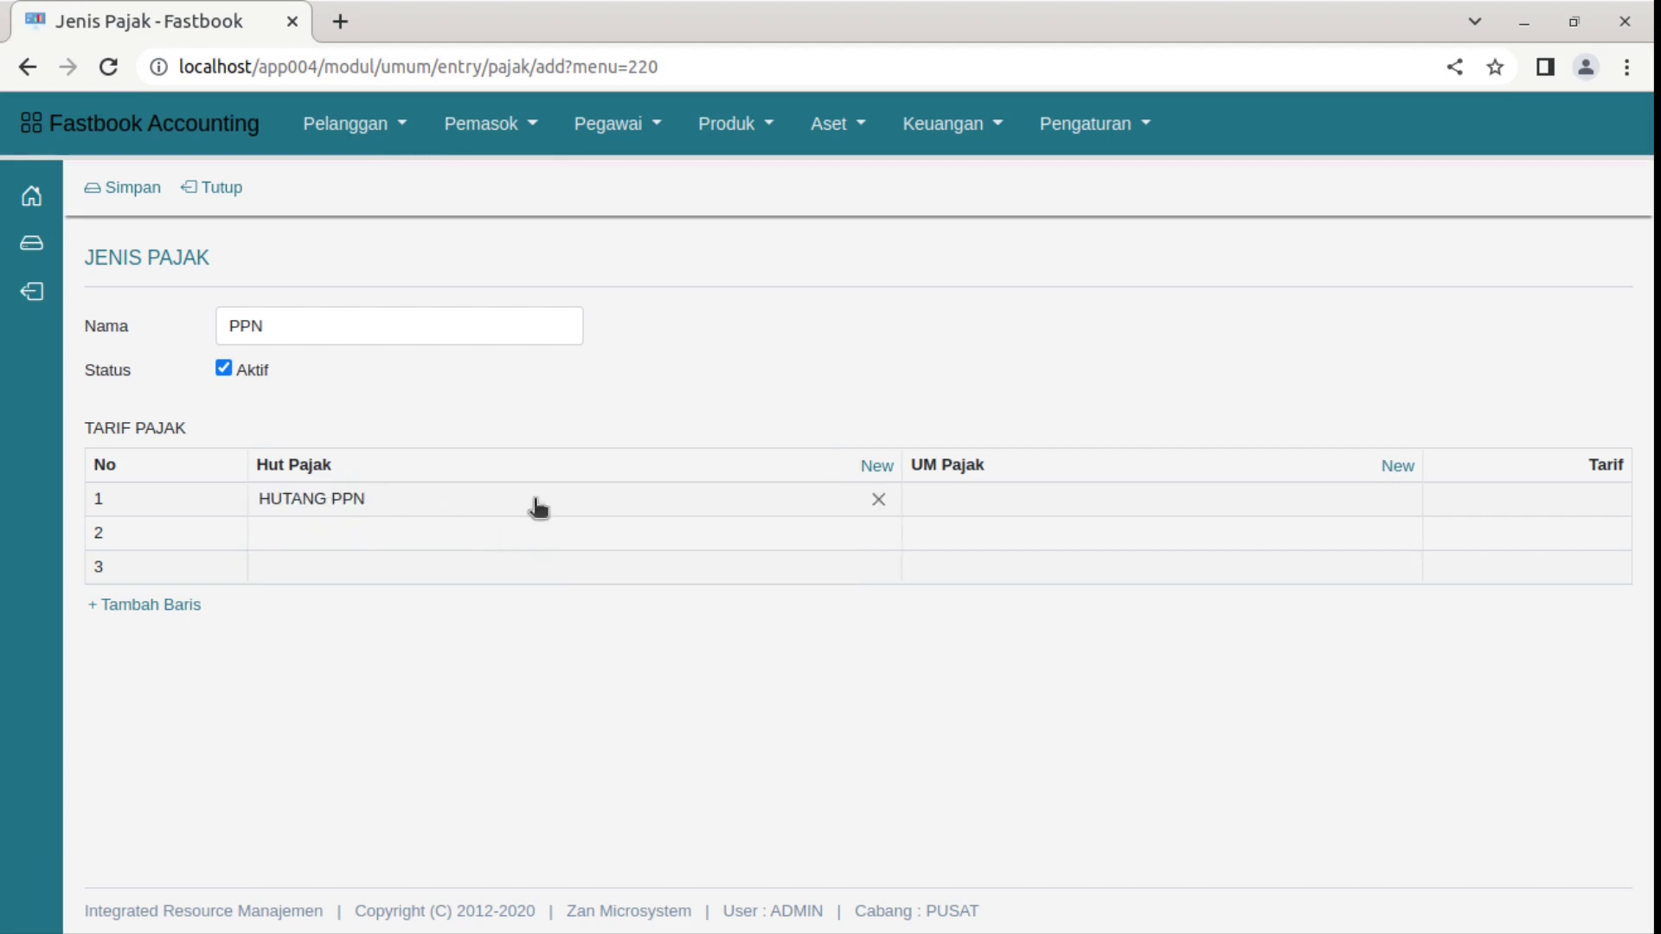
Step: Assign the HUTANG PPN account as UM Pajak in the first tax rate row
click(1057, 512)
text(h)
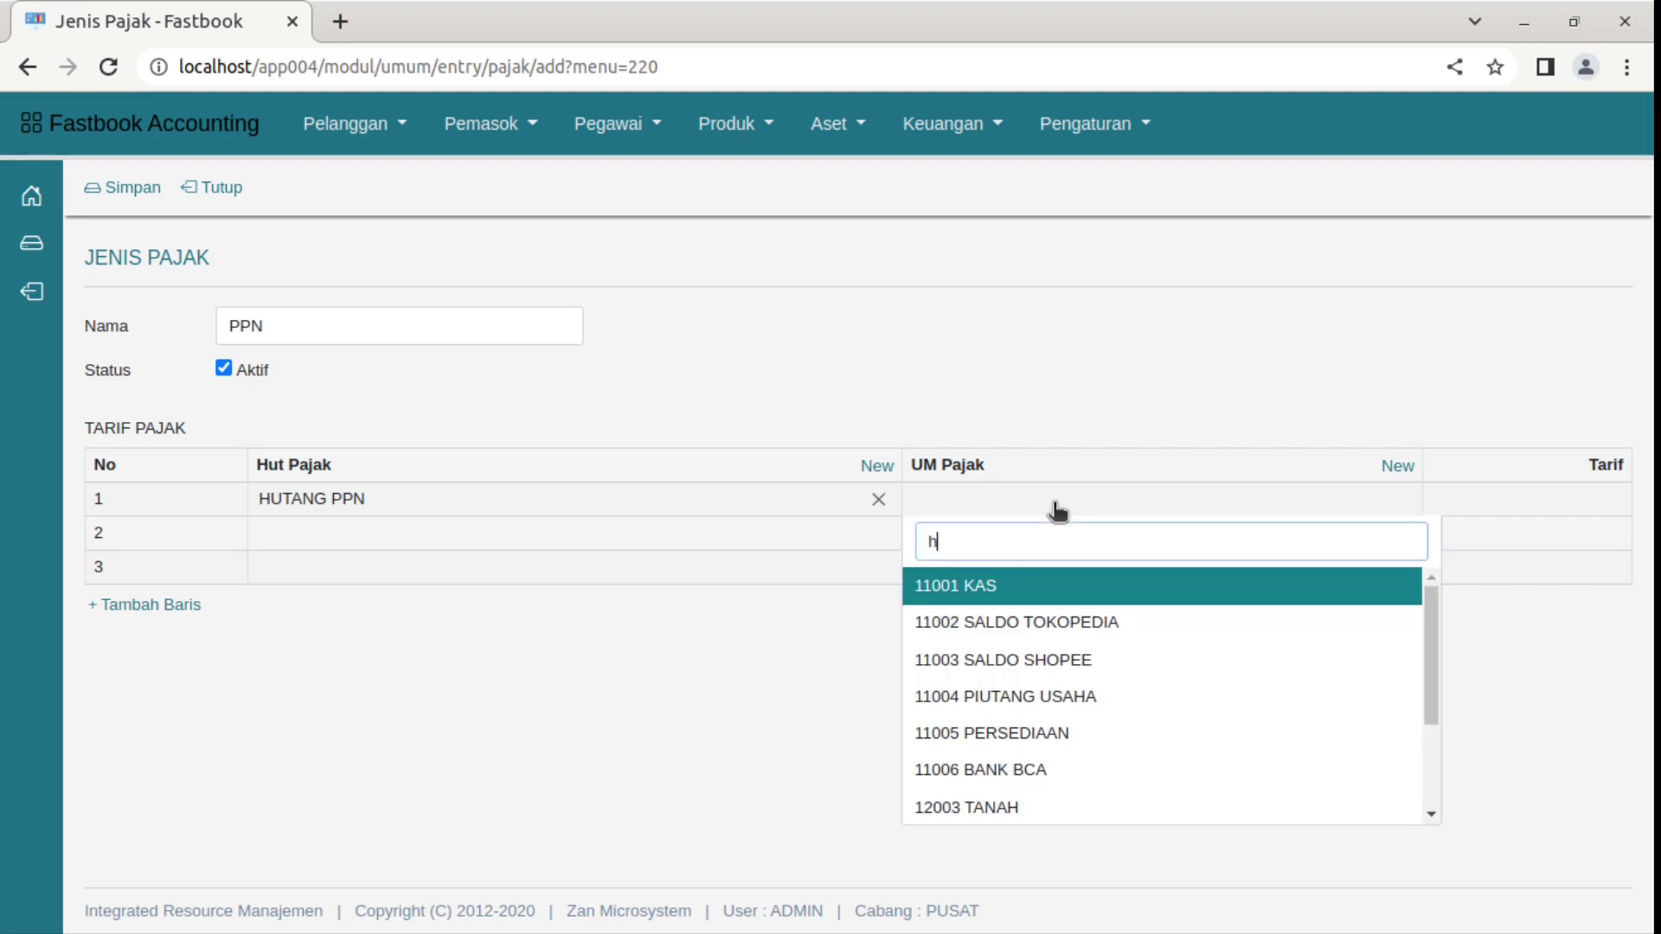
text(utang)
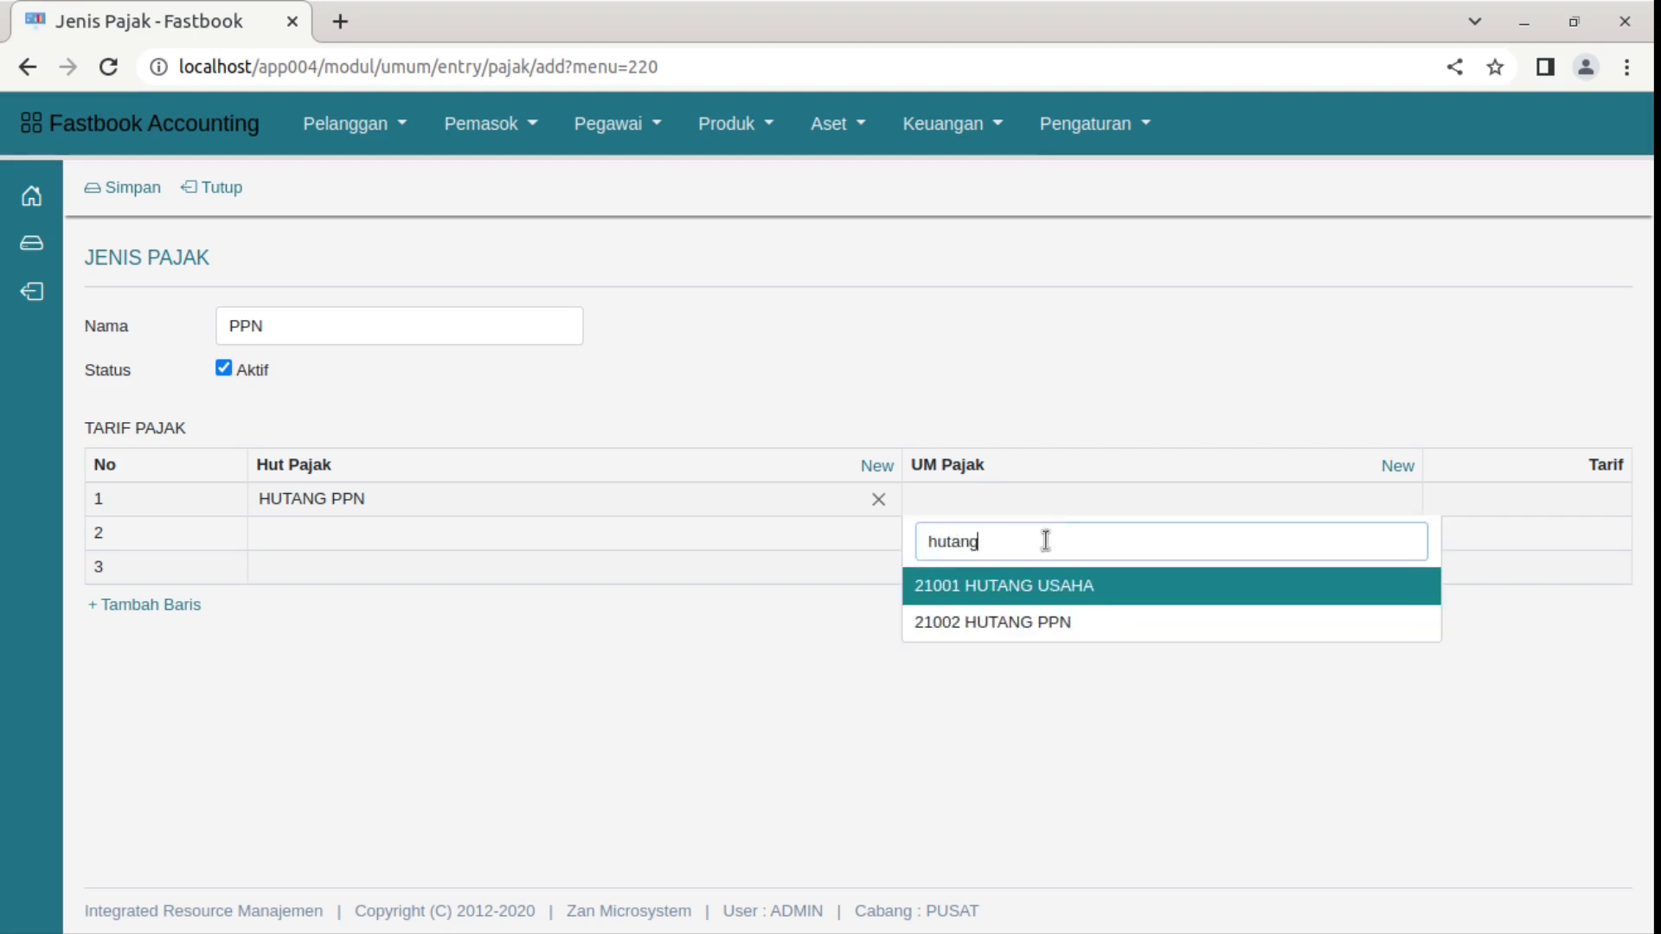
click(1055, 621)
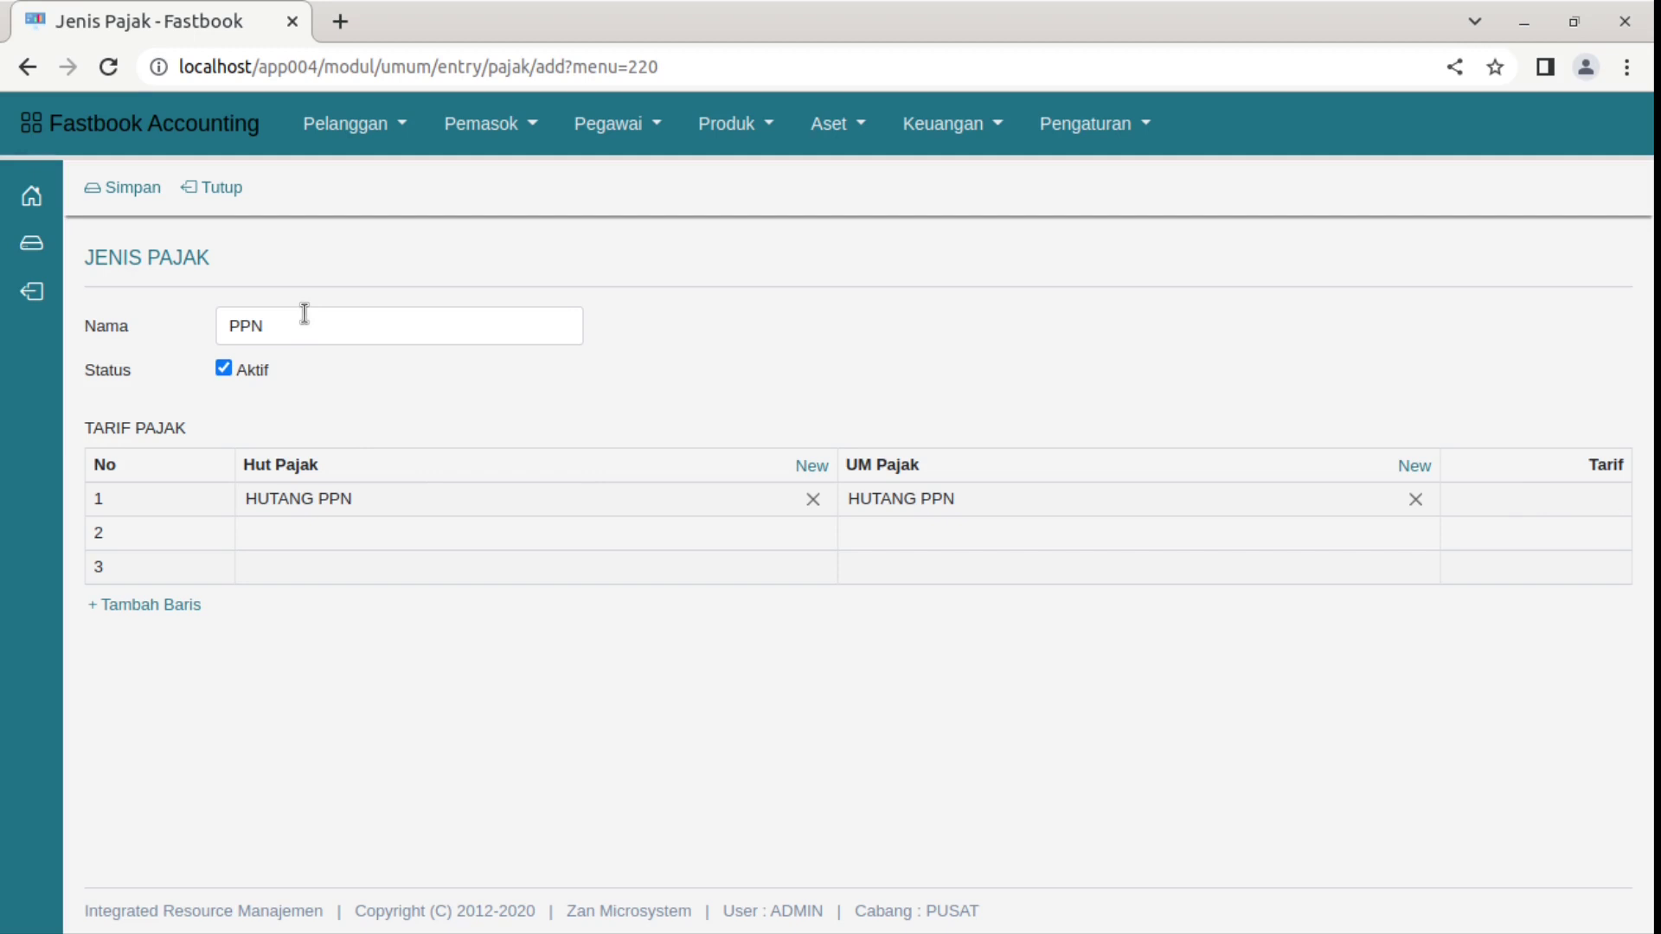
Step: Set the first row's rate to 11 and save the PPN tax type
click(1540, 499)
text(11)
click(139, 197)
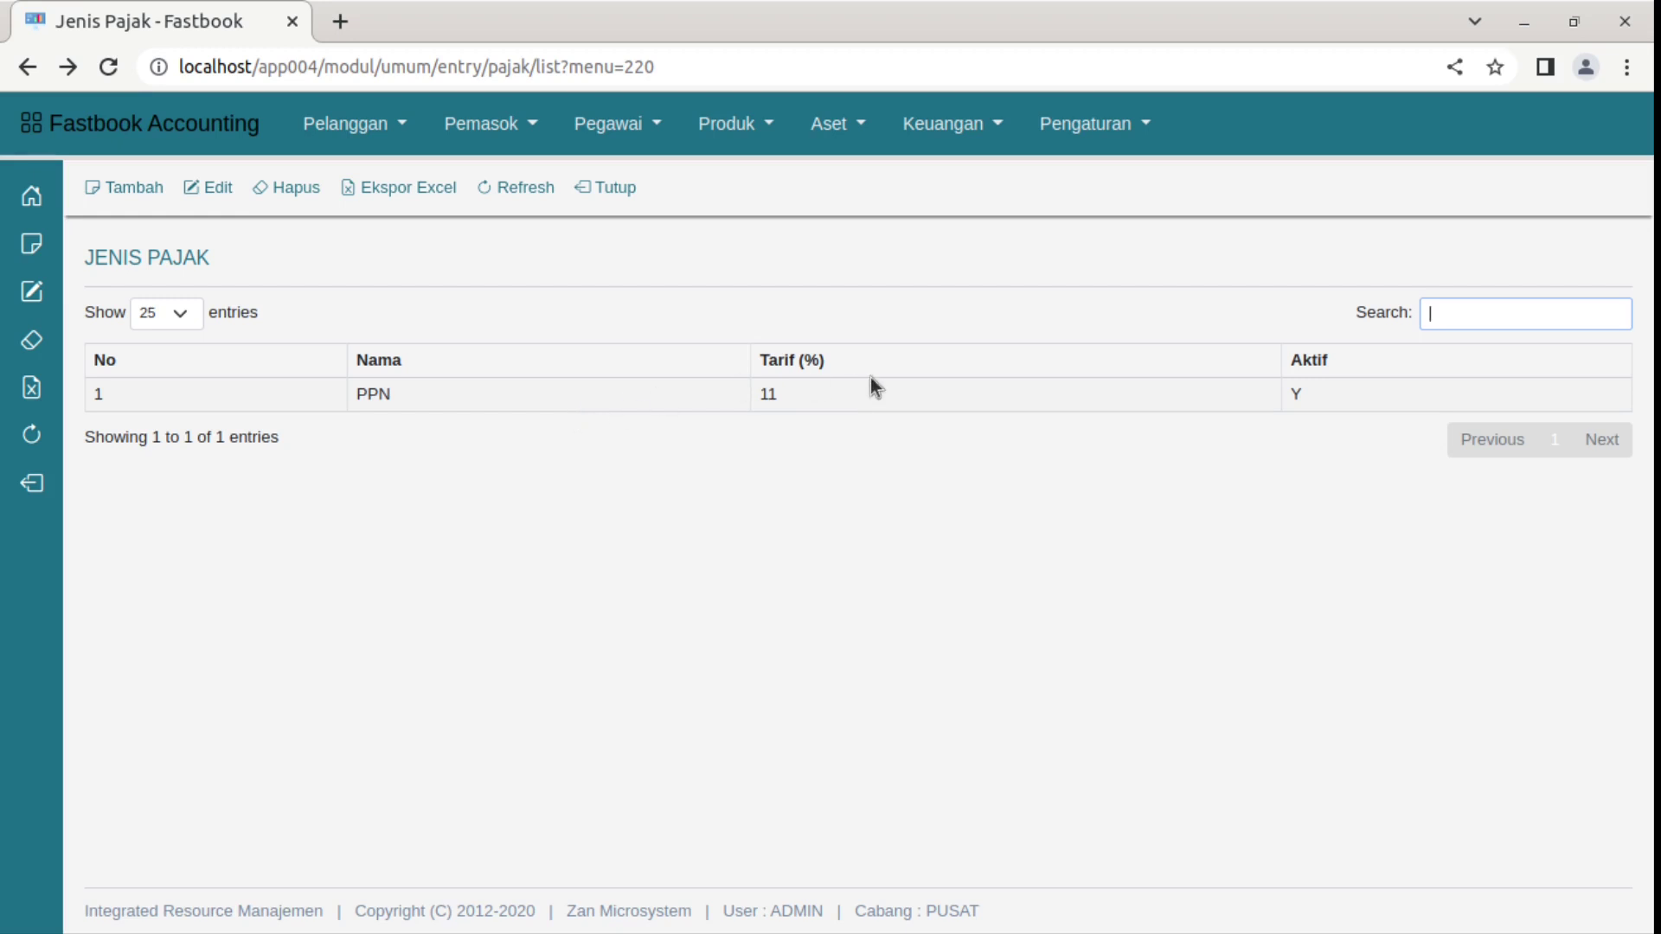
Step: Start another tax type entry named PPh23
click(892, 392)
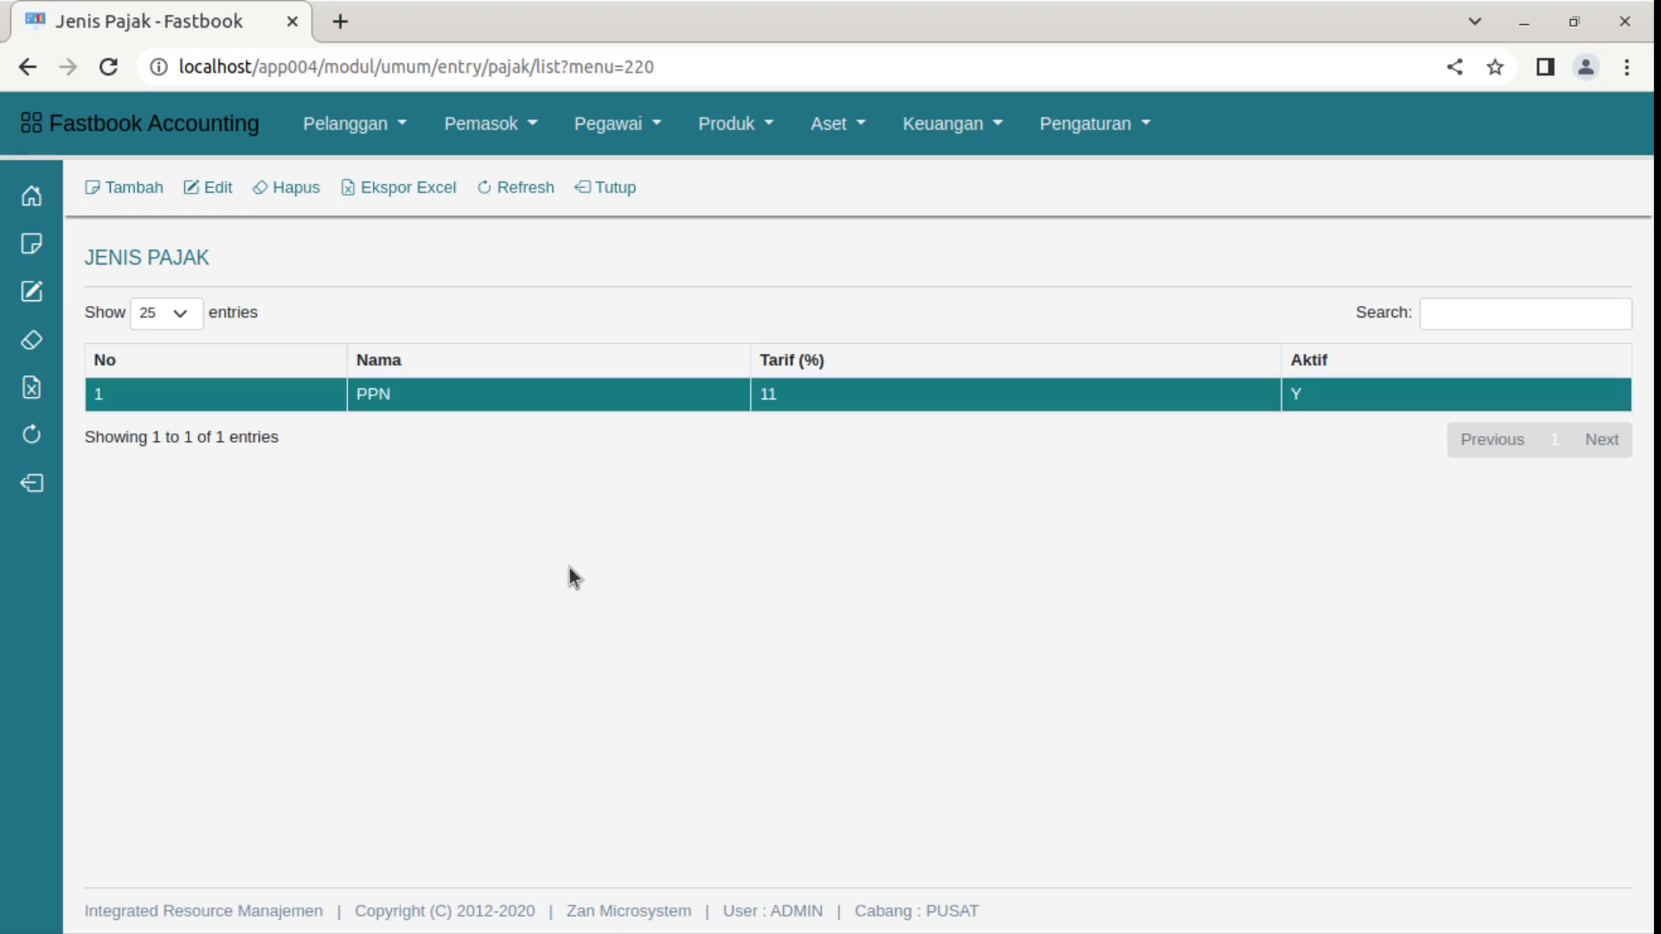
click(145, 191)
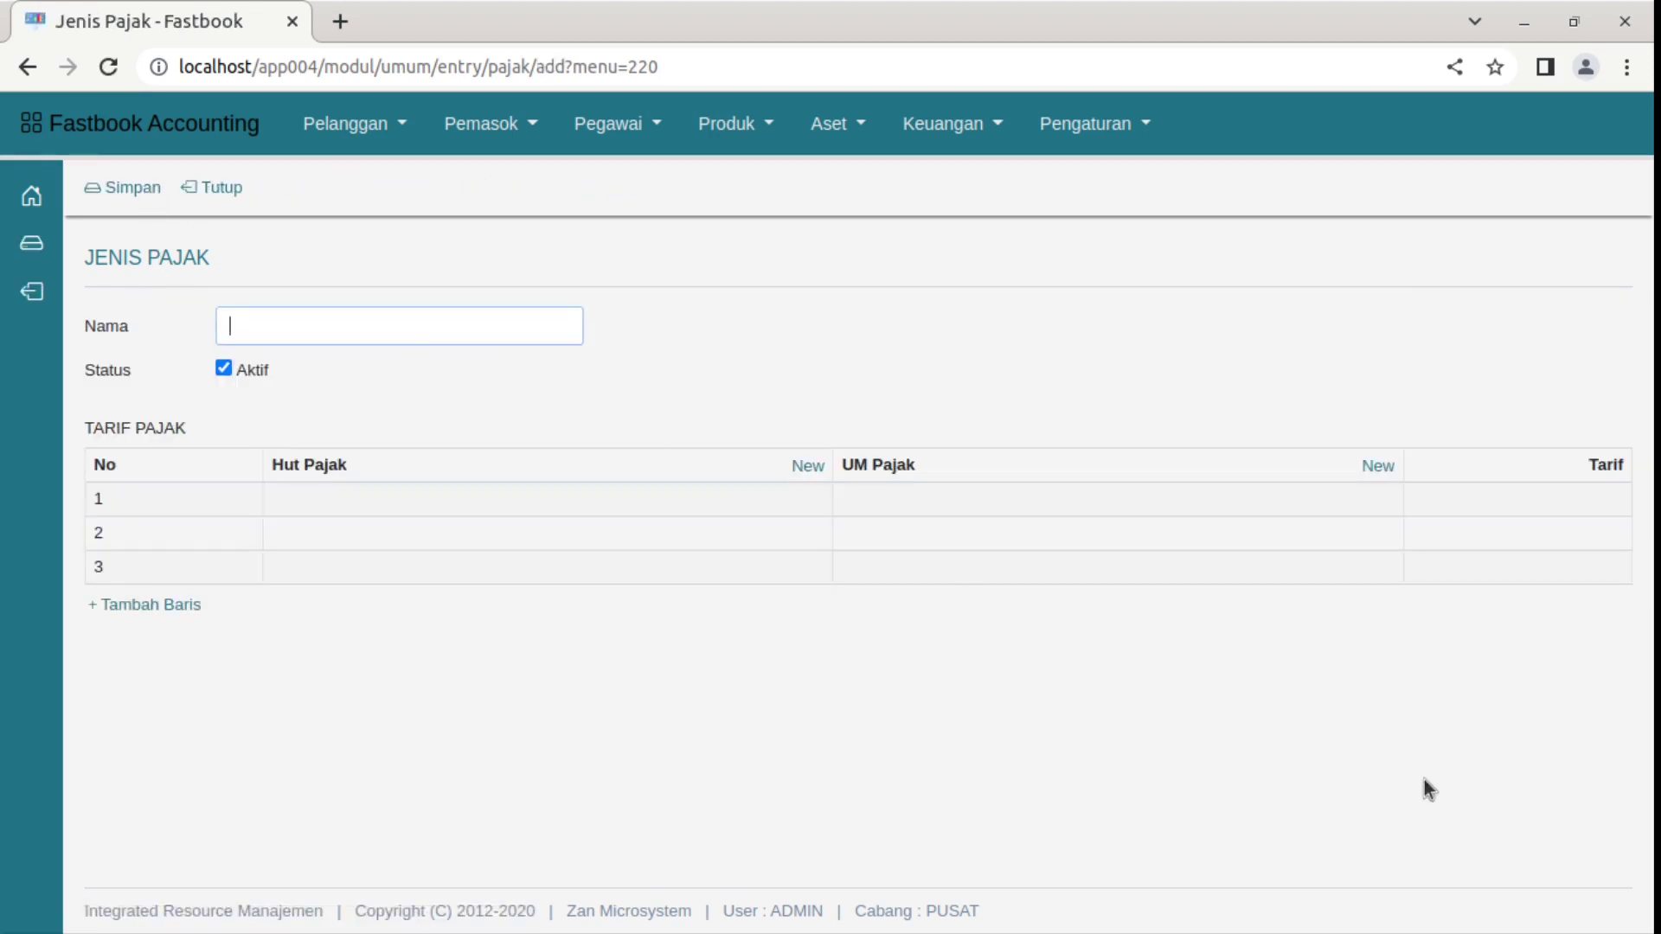
text(PPh23)
click(608, 512)
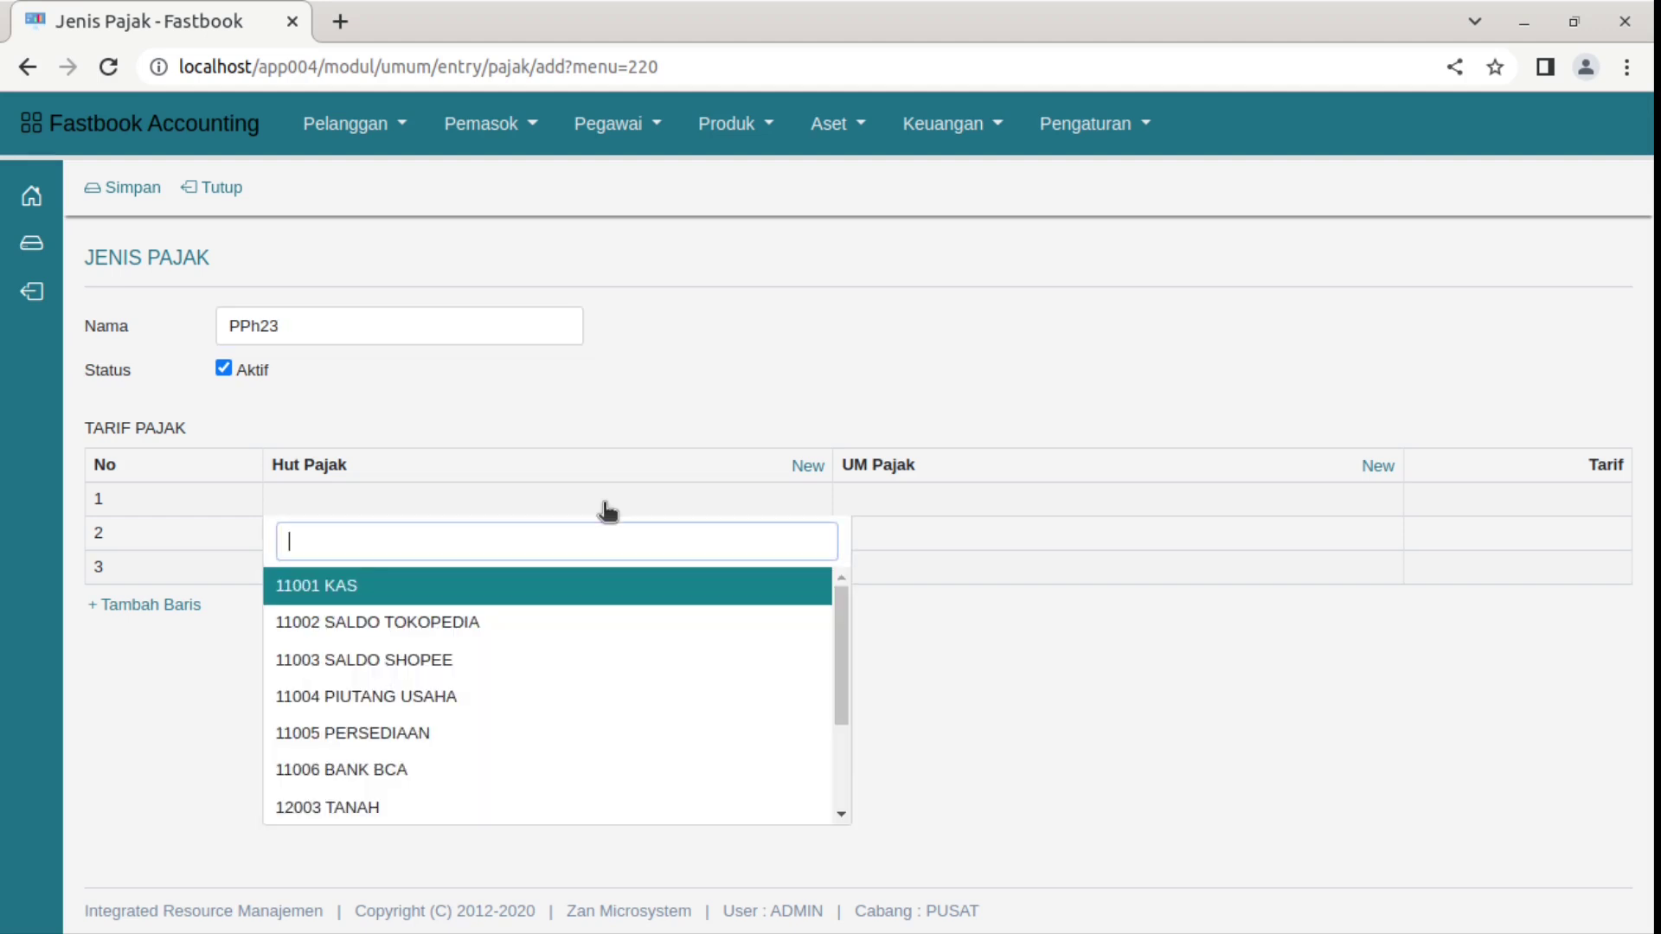
text(PPh)
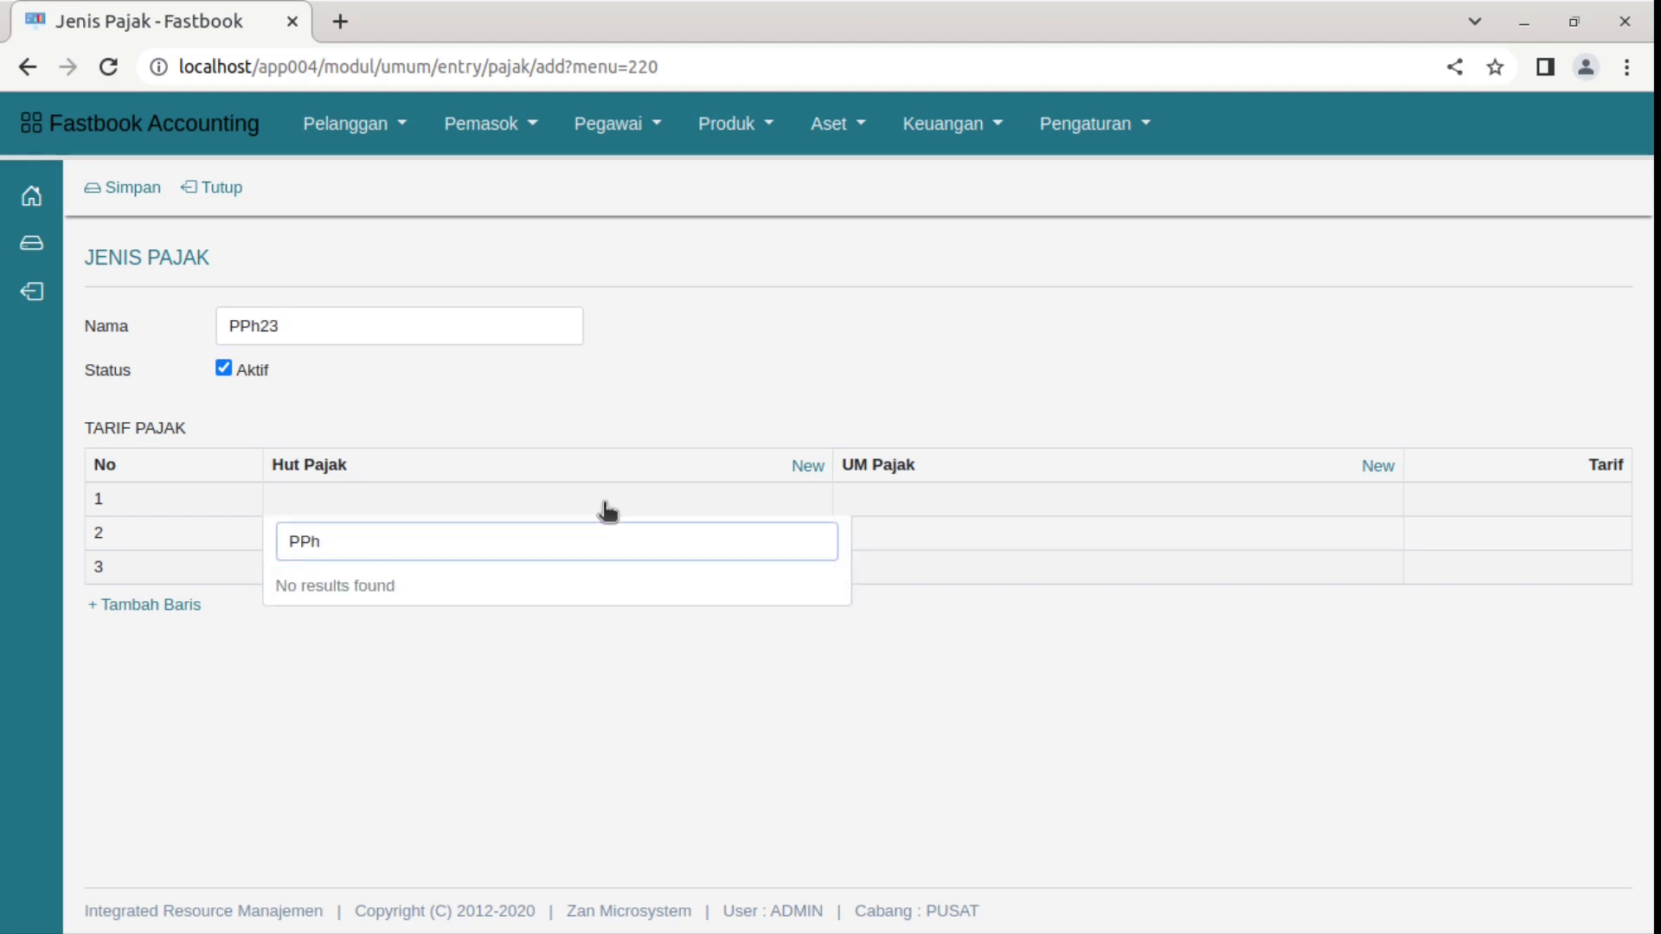
key(BackSpace)
key(BackSpace)
key(BackSpace)
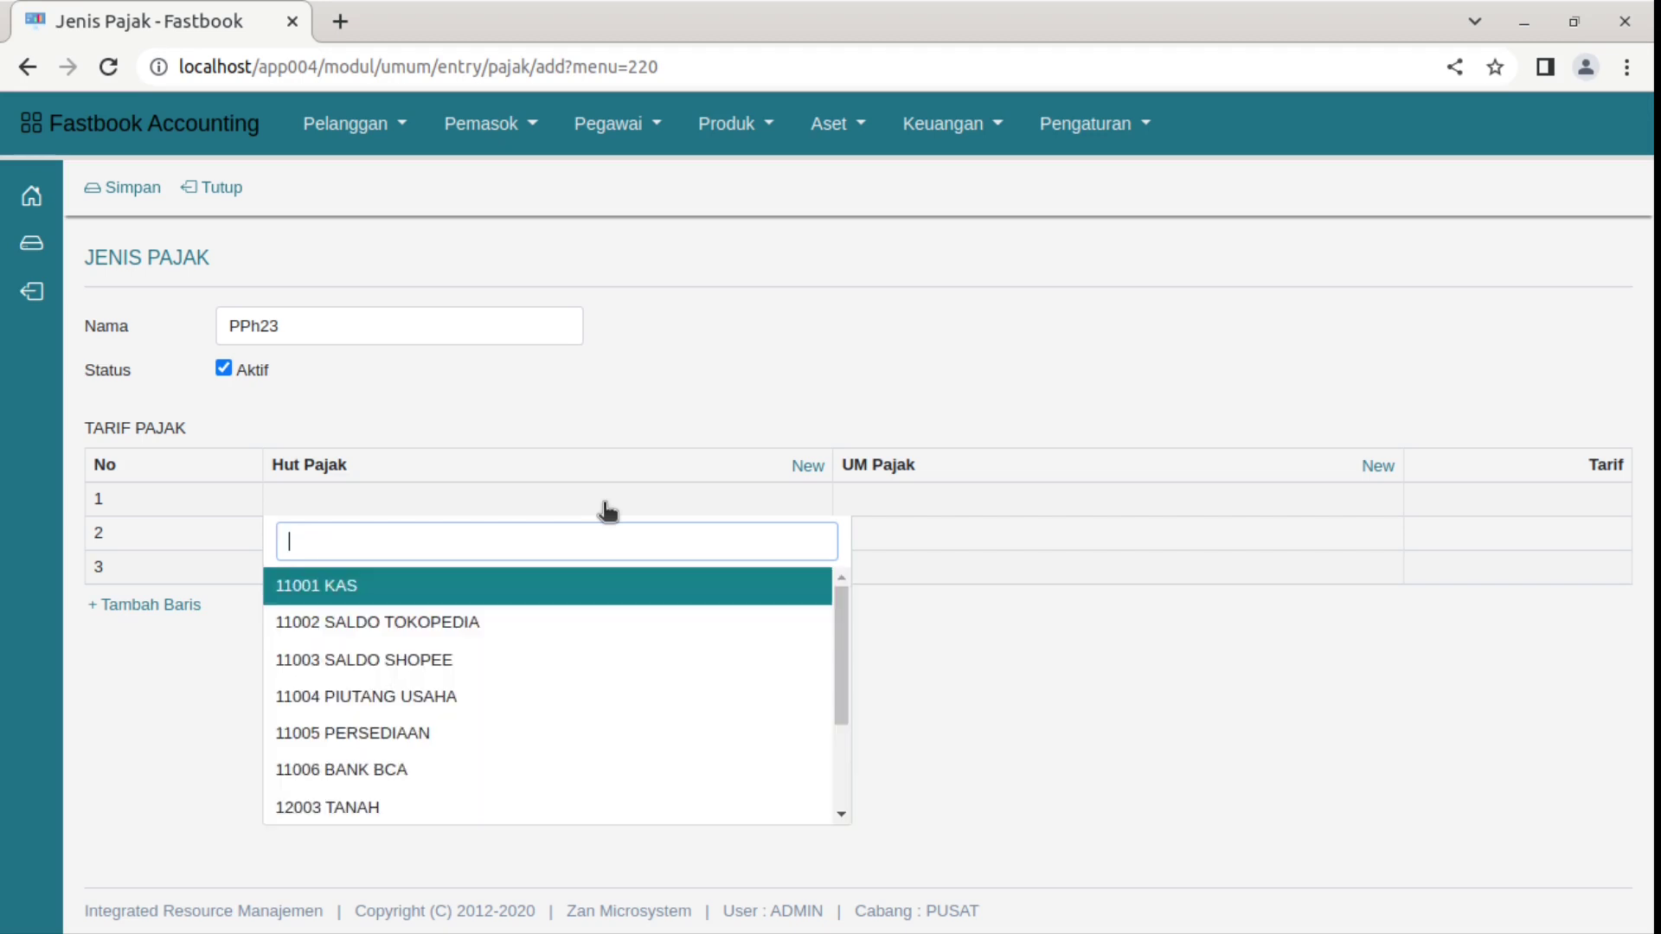
click(658, 403)
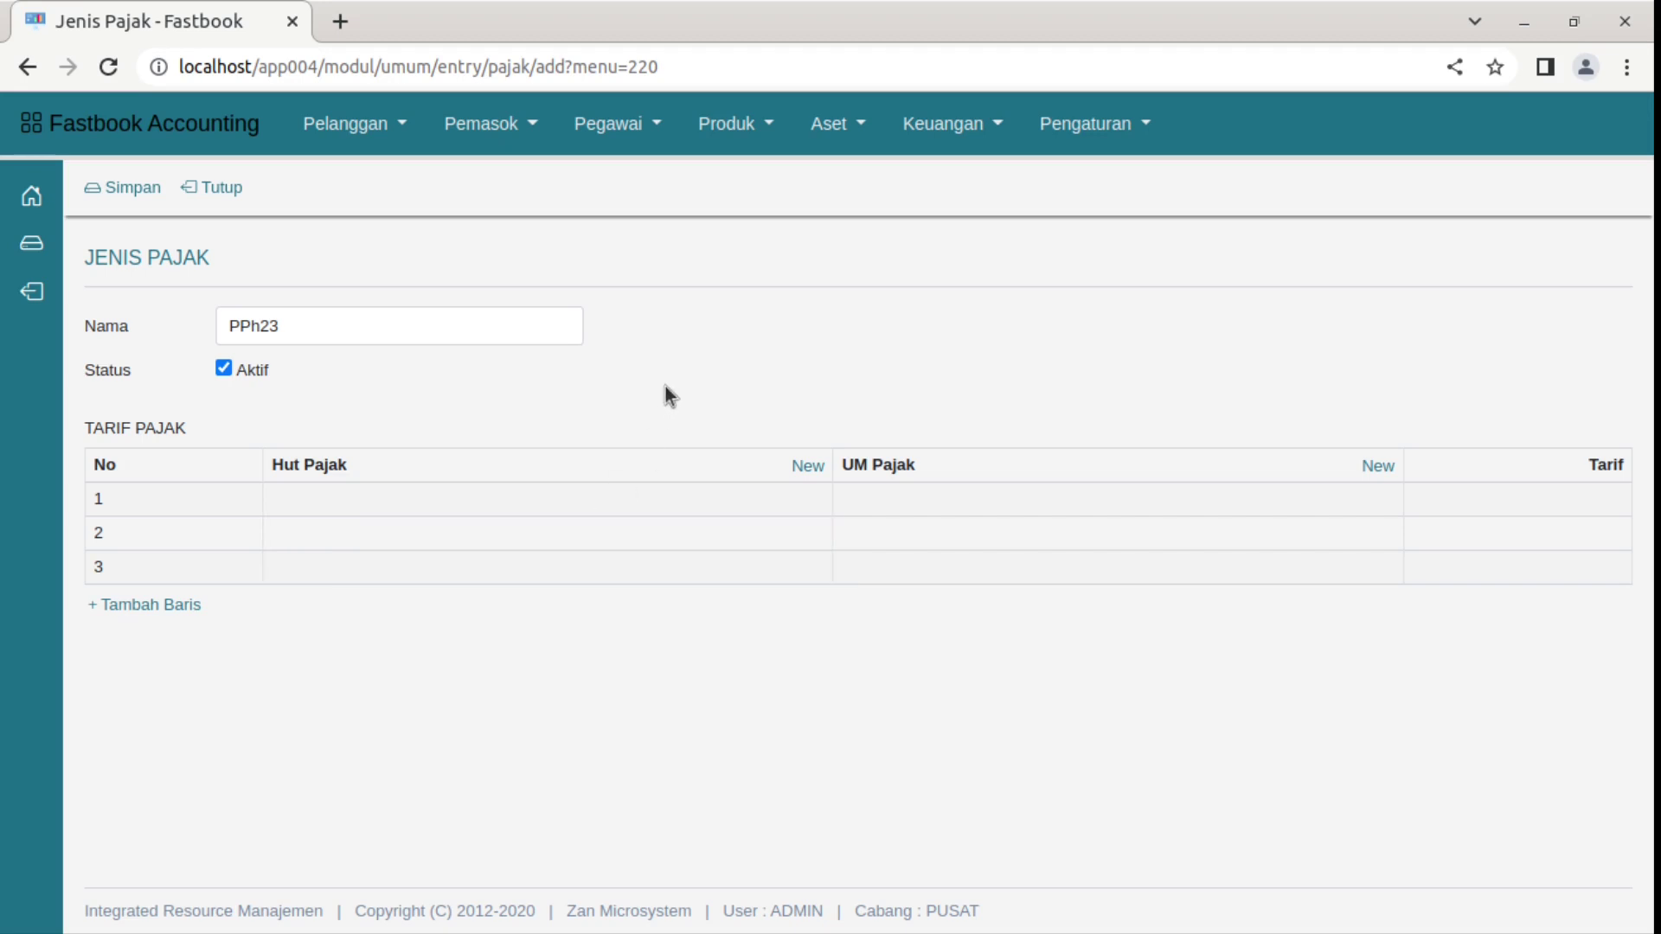
Step: Create and save a new account for Hut Pajak named HUTANG PPh23, with parent LIABILITAS and type UMUM
click(807, 467)
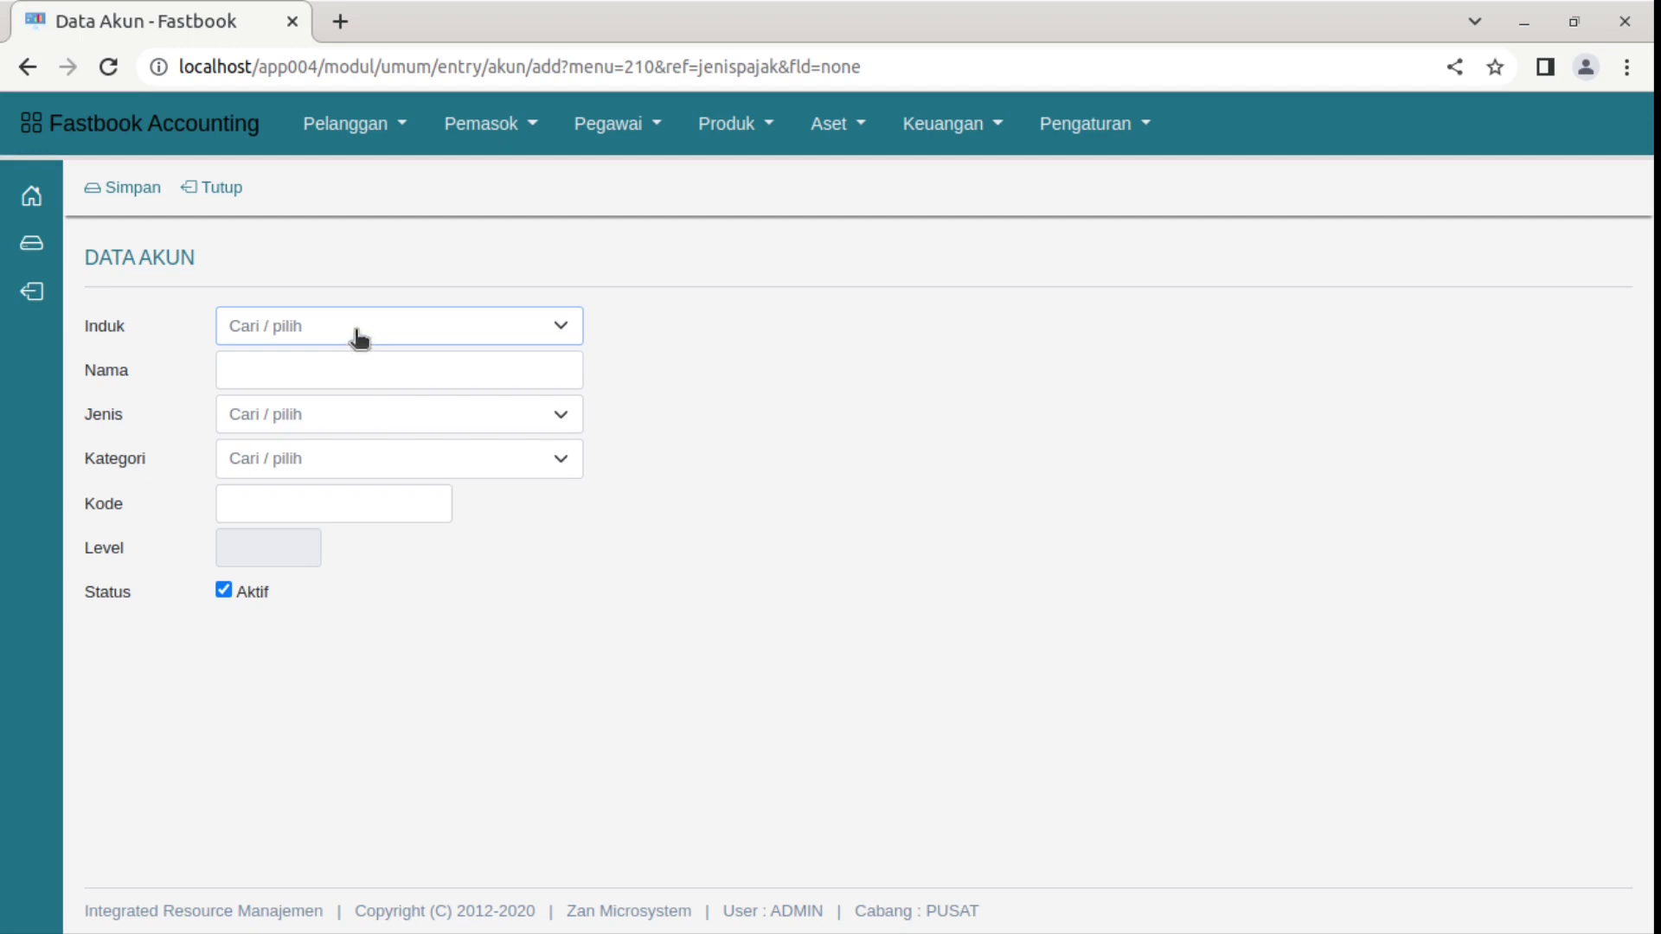
click(359, 337)
scroll(411, 496, down, 1)
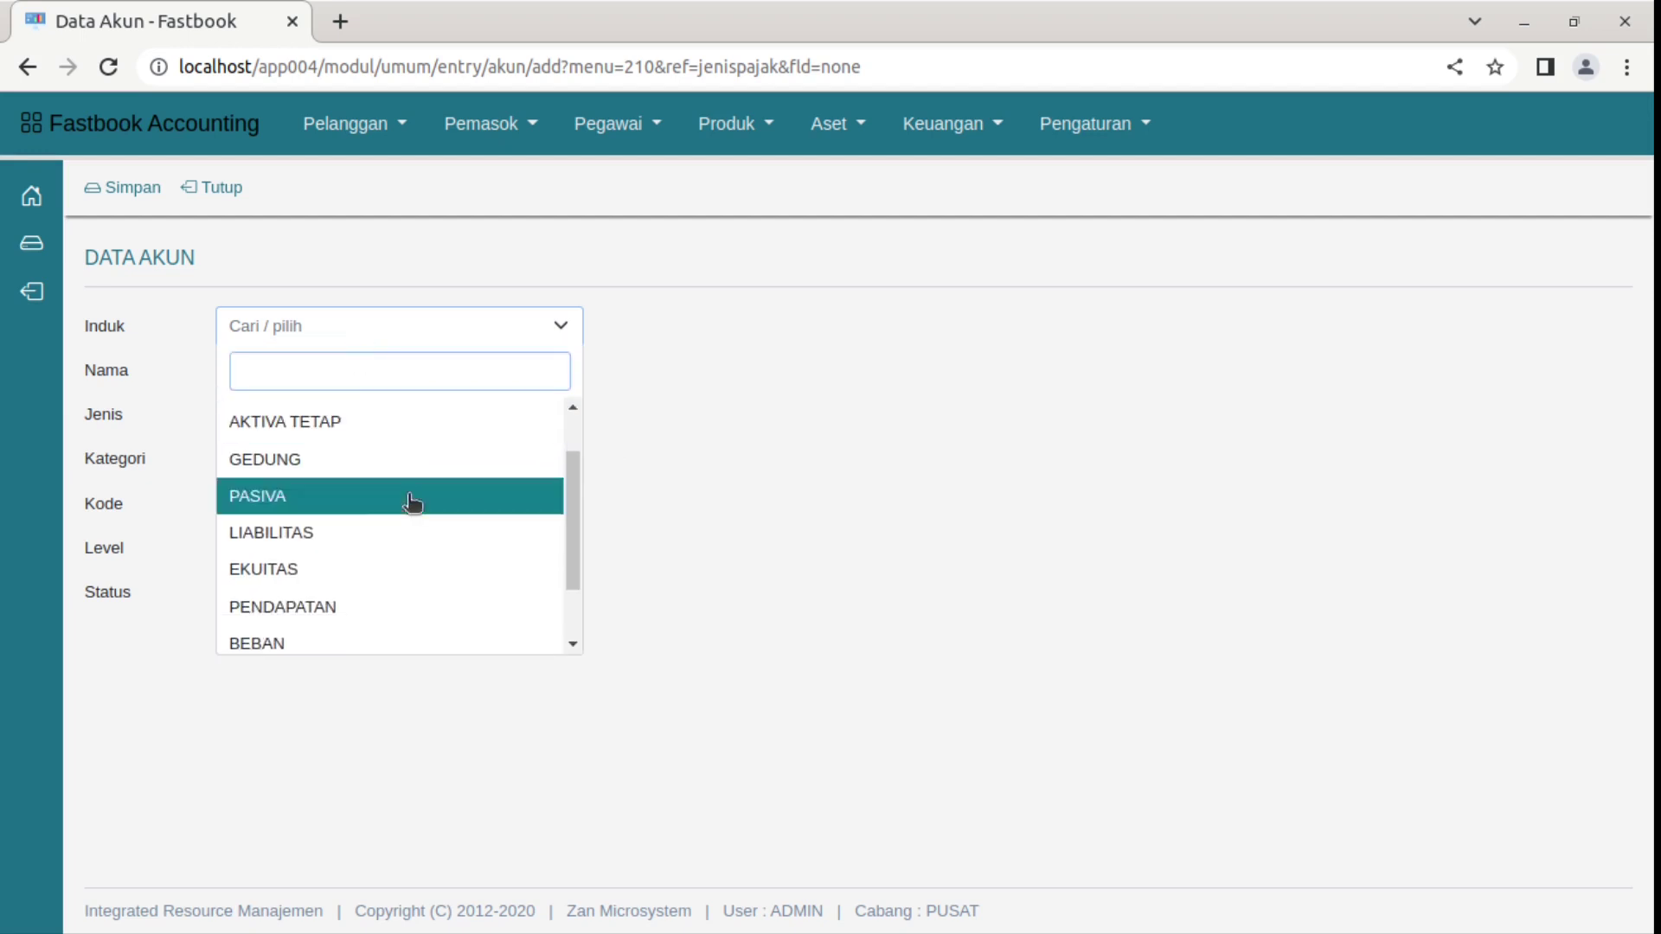
click(365, 538)
click(342, 376)
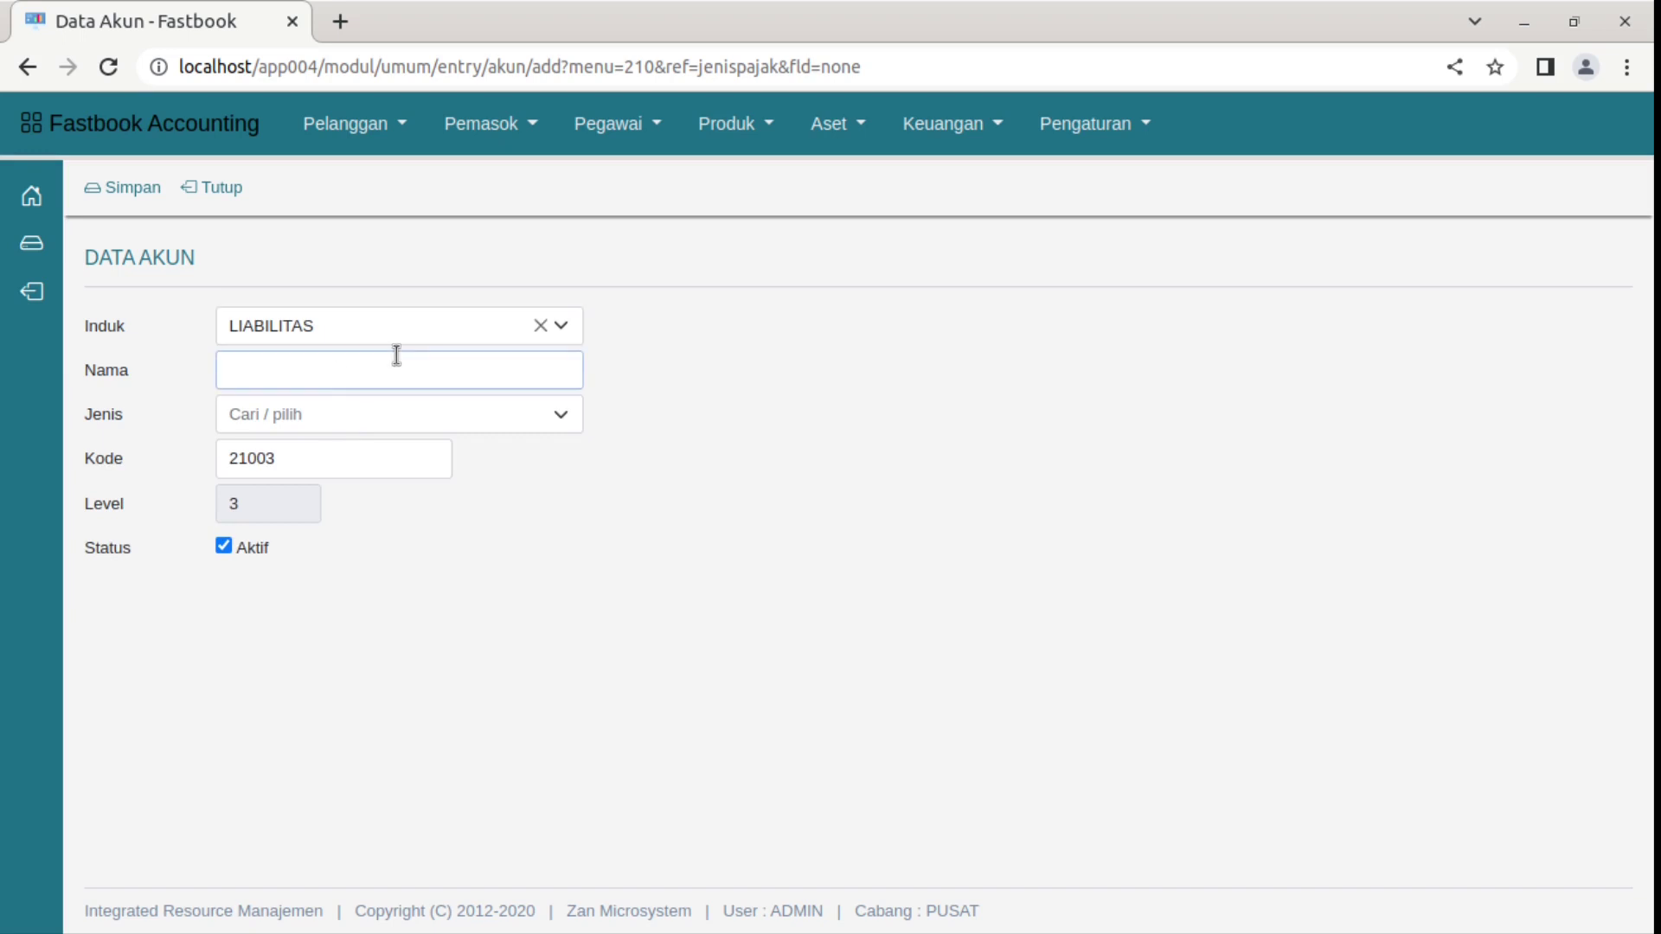
text(HUTANG PPh23)
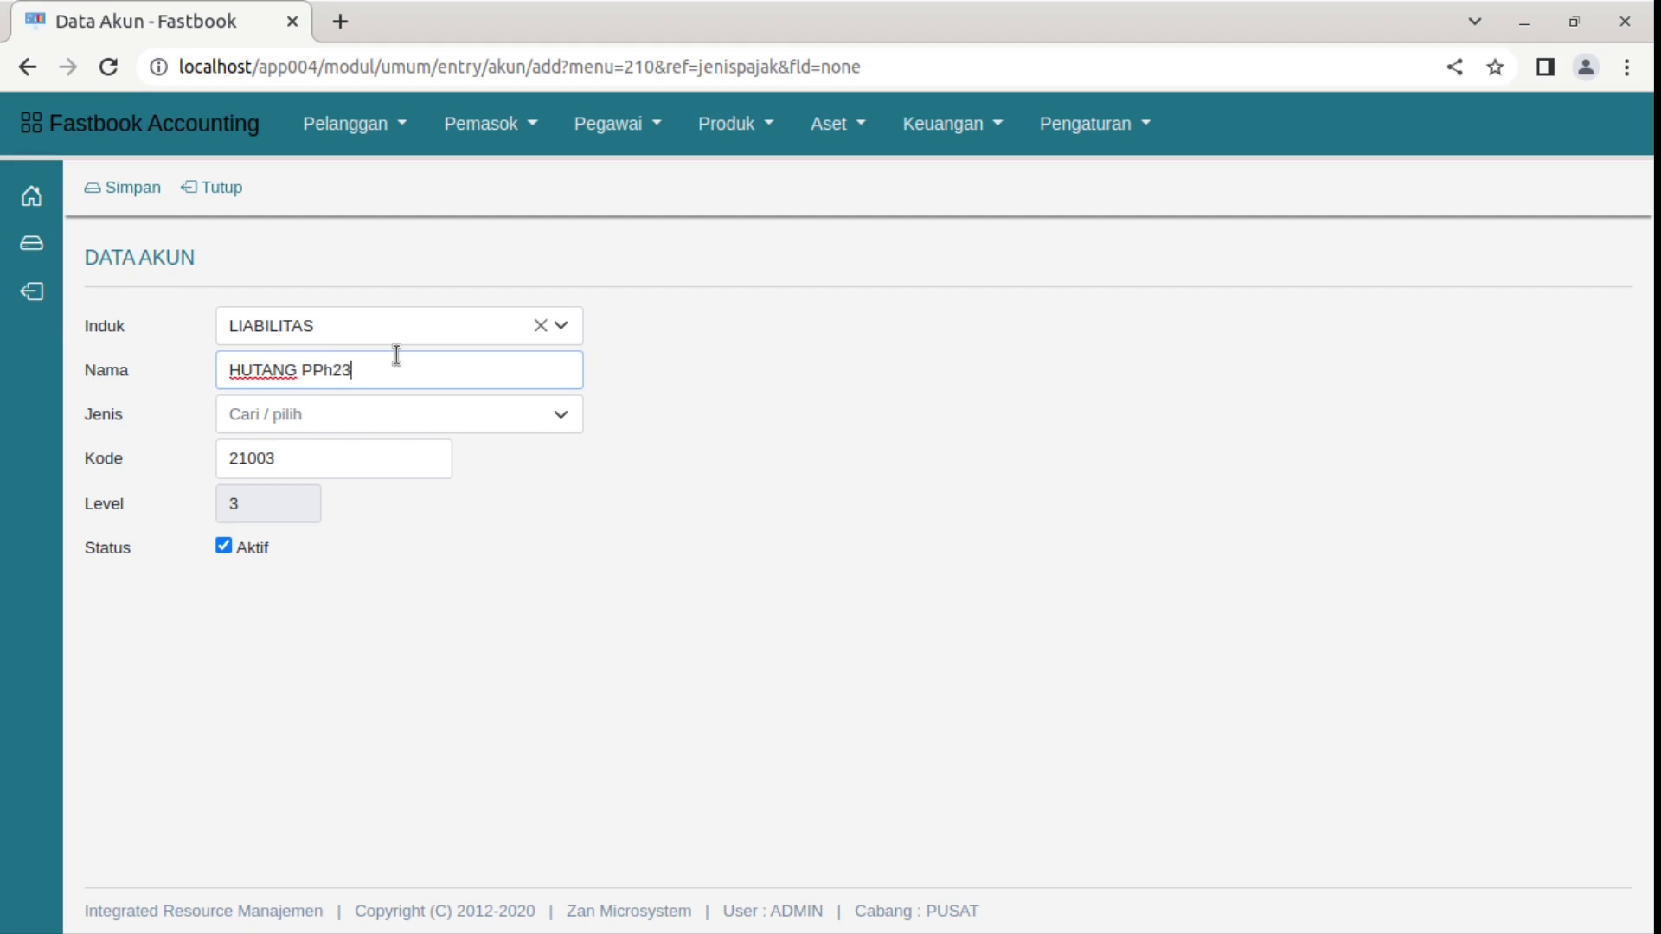
click(416, 423)
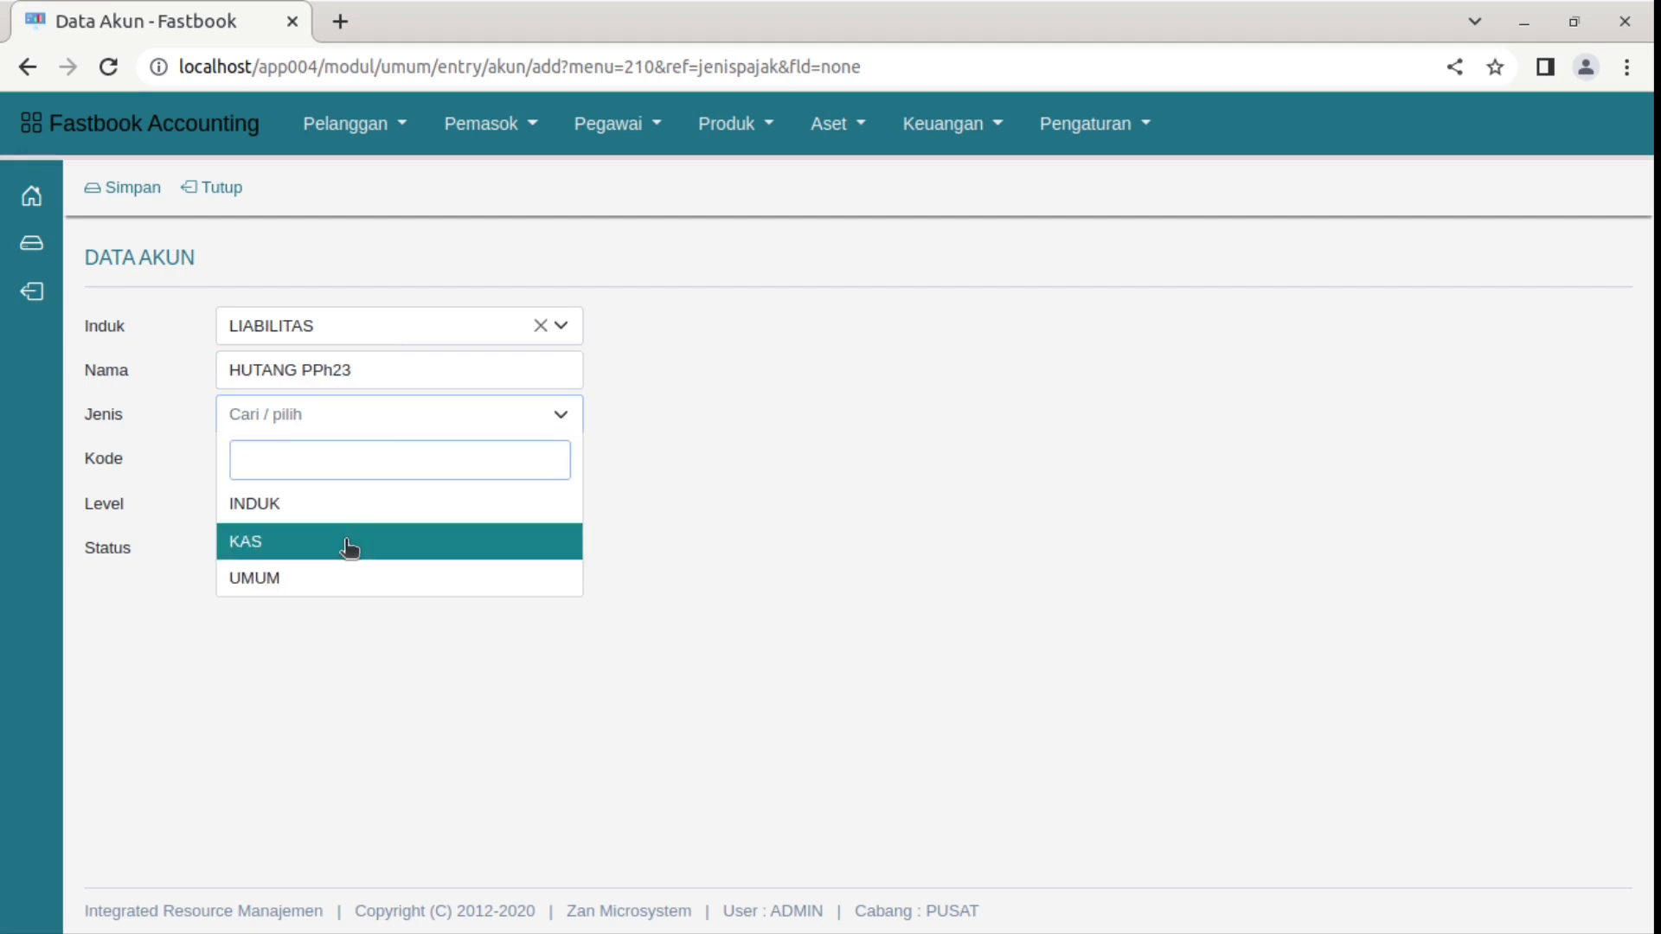
click(329, 578)
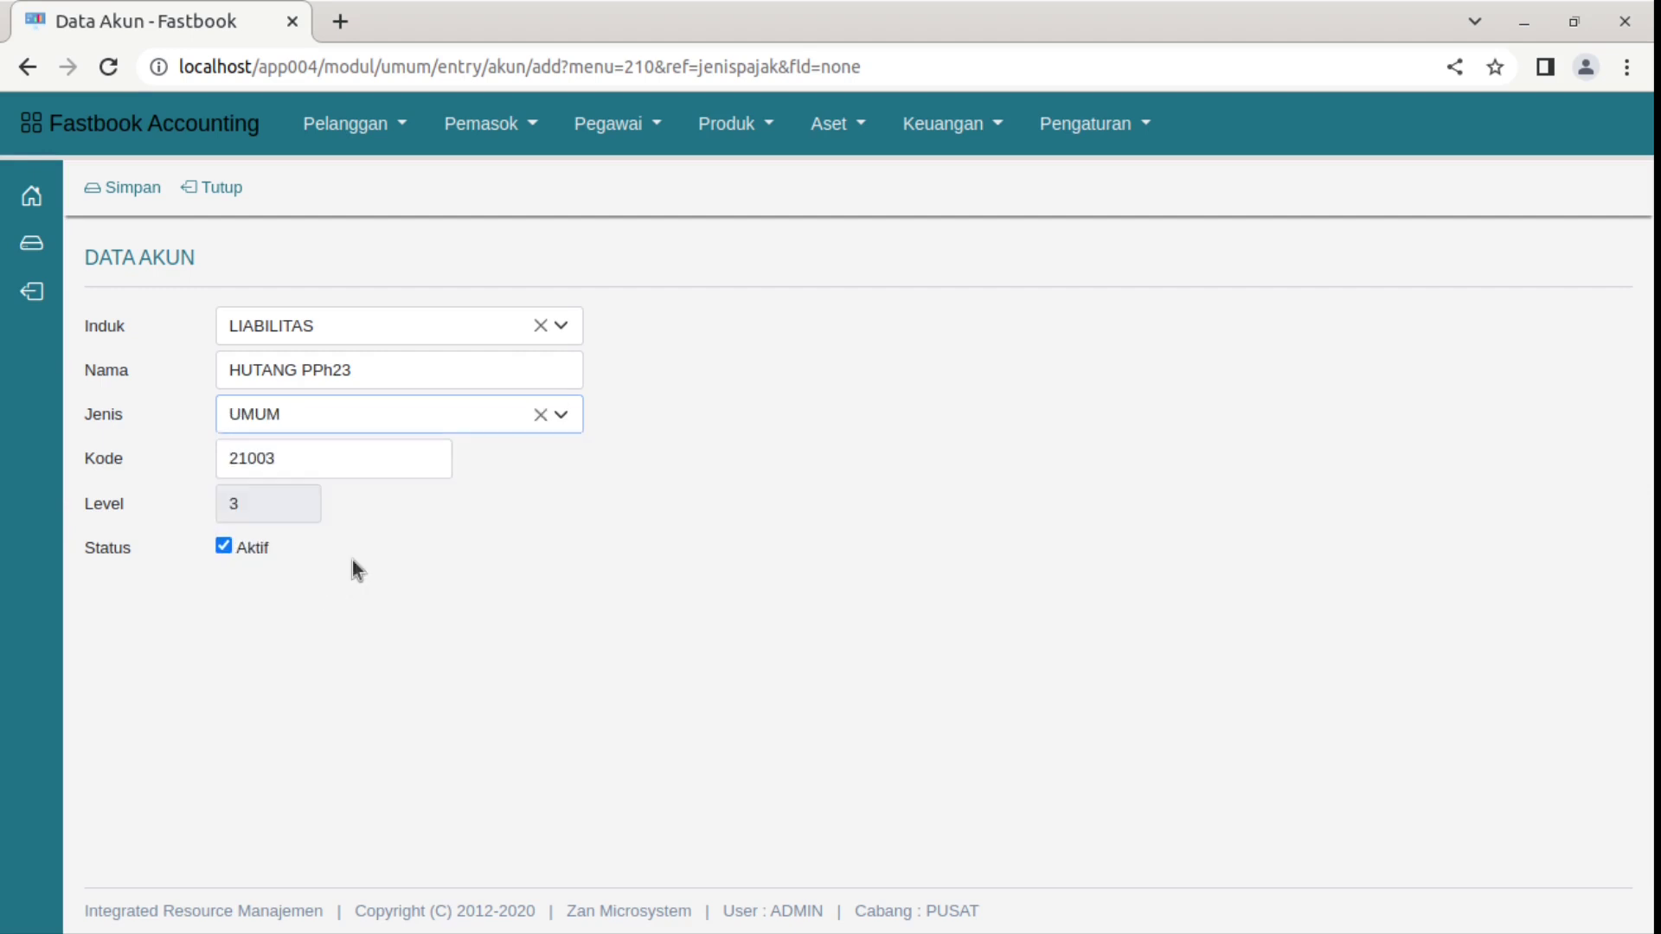
click(135, 191)
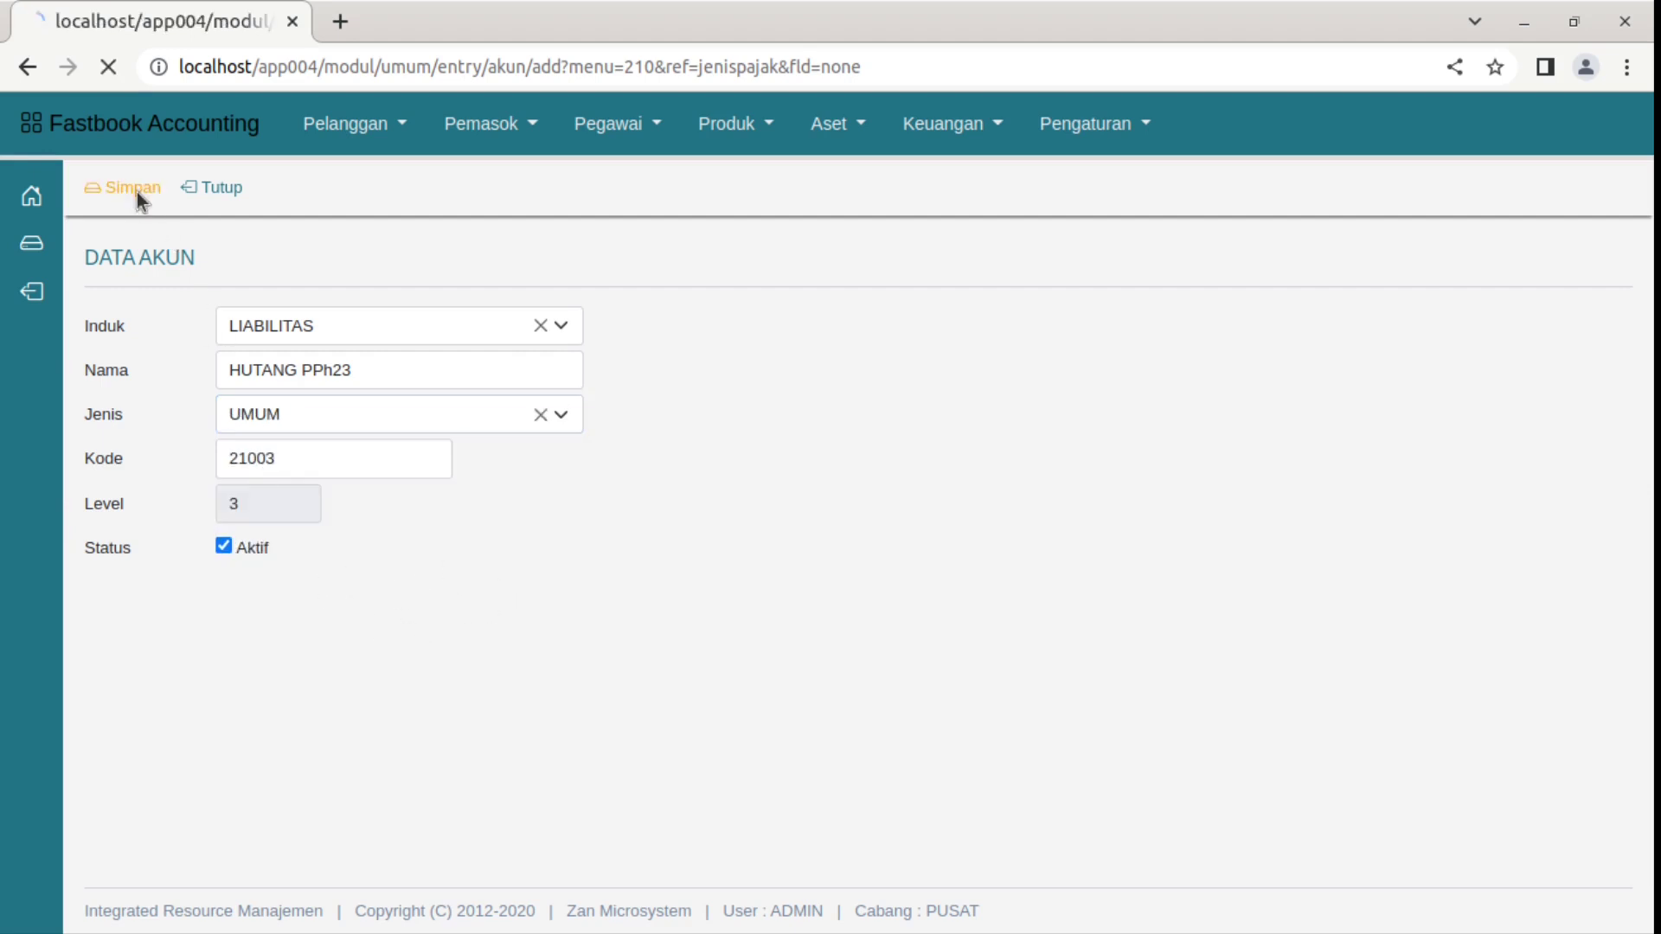
Step: Assign the HUTANG PPh23 account as both Hut Pajak and UM Pajak in the first tax rate row
click(653, 500)
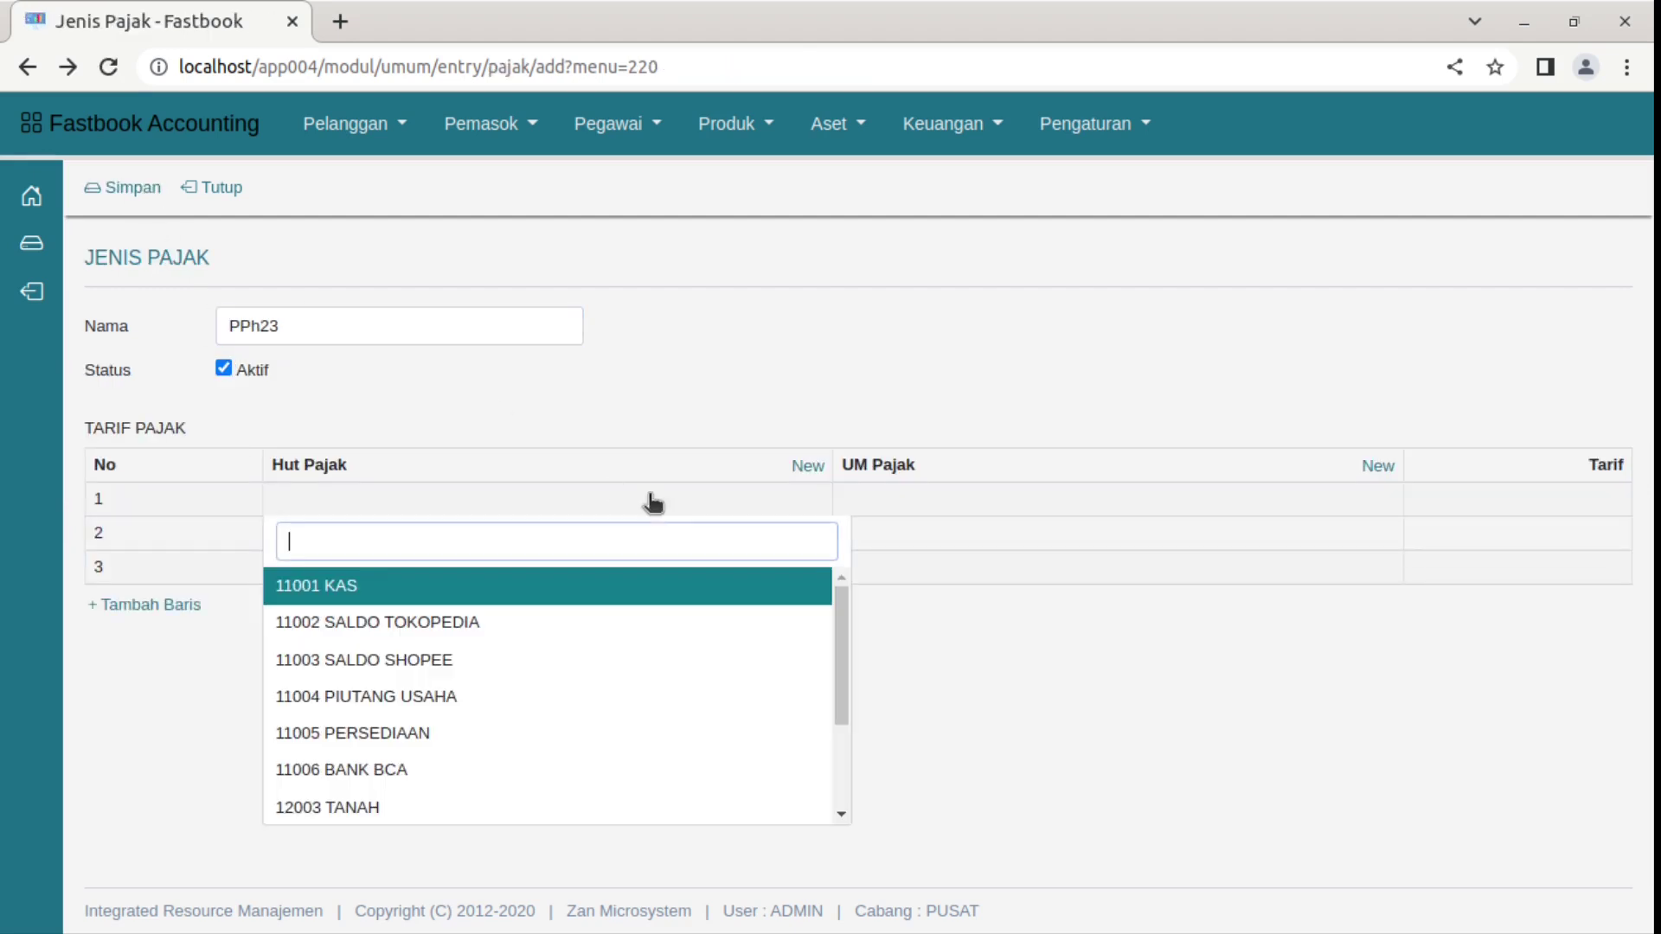
text(pph)
click(567, 597)
click(1035, 507)
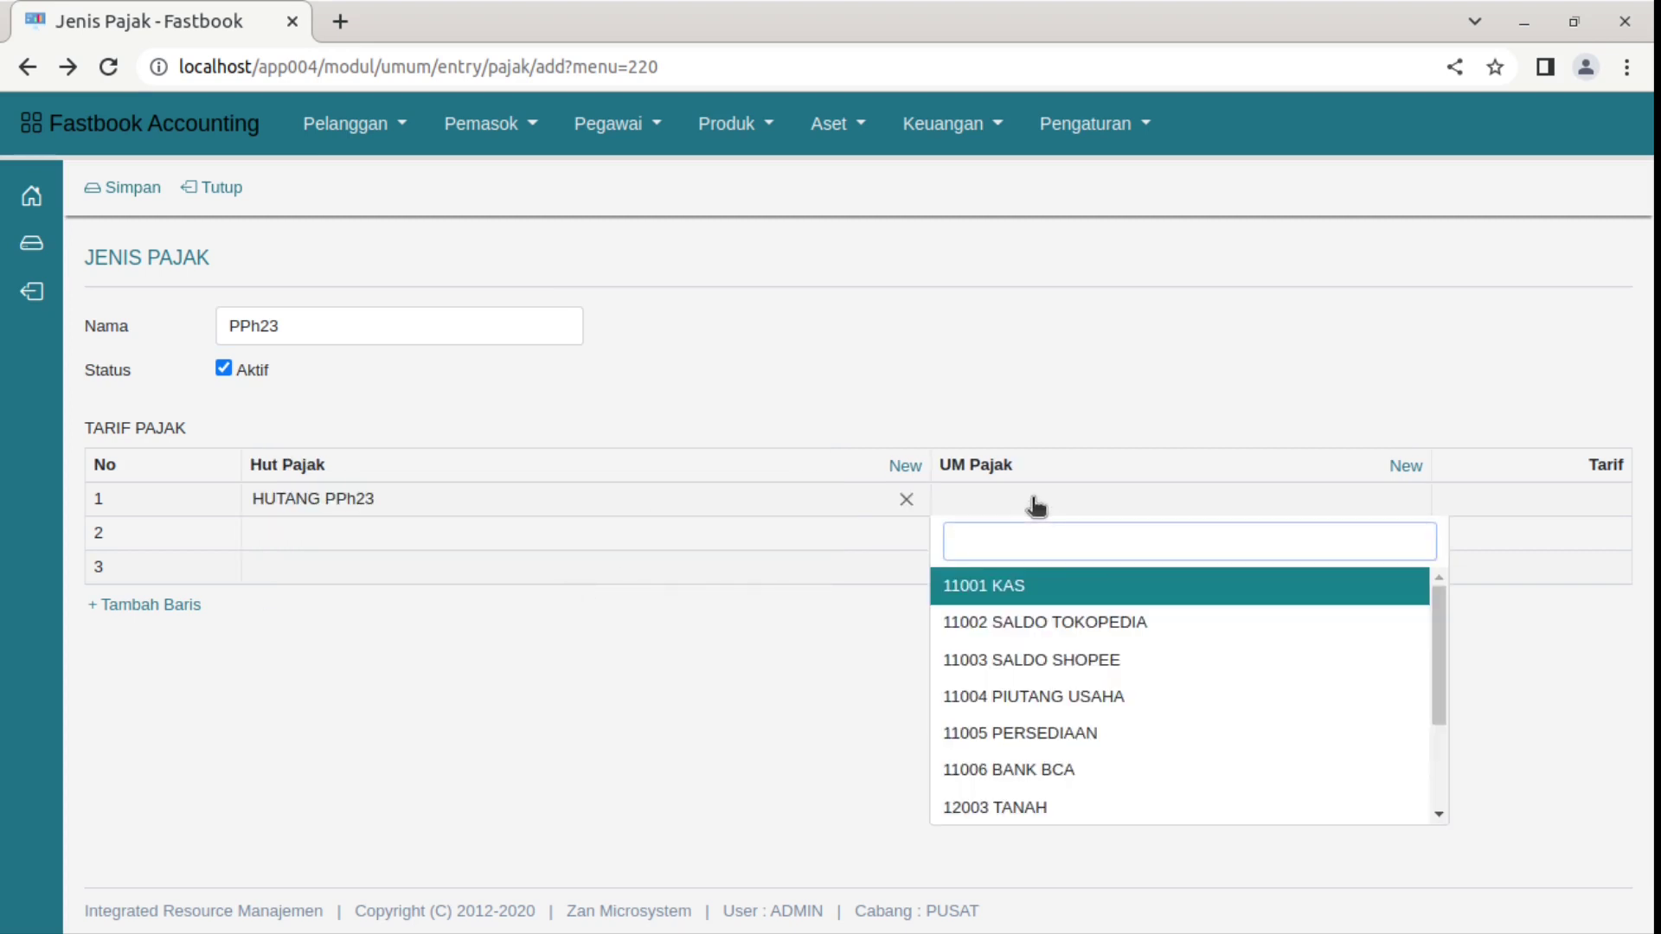
text(pp)
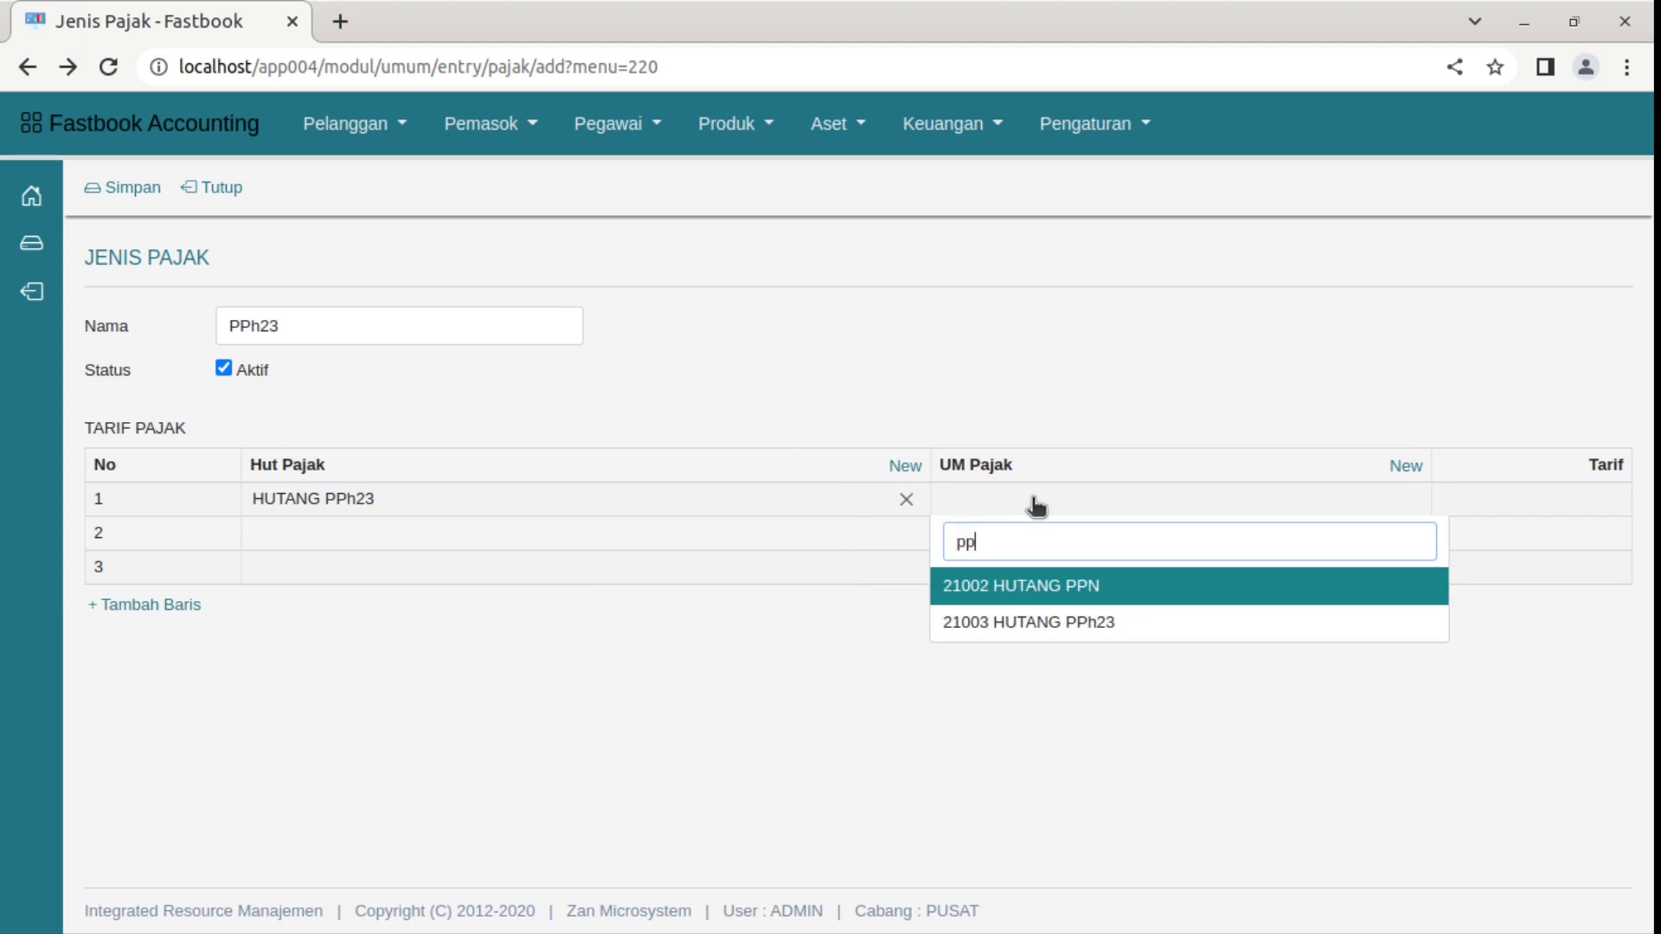
click(1077, 624)
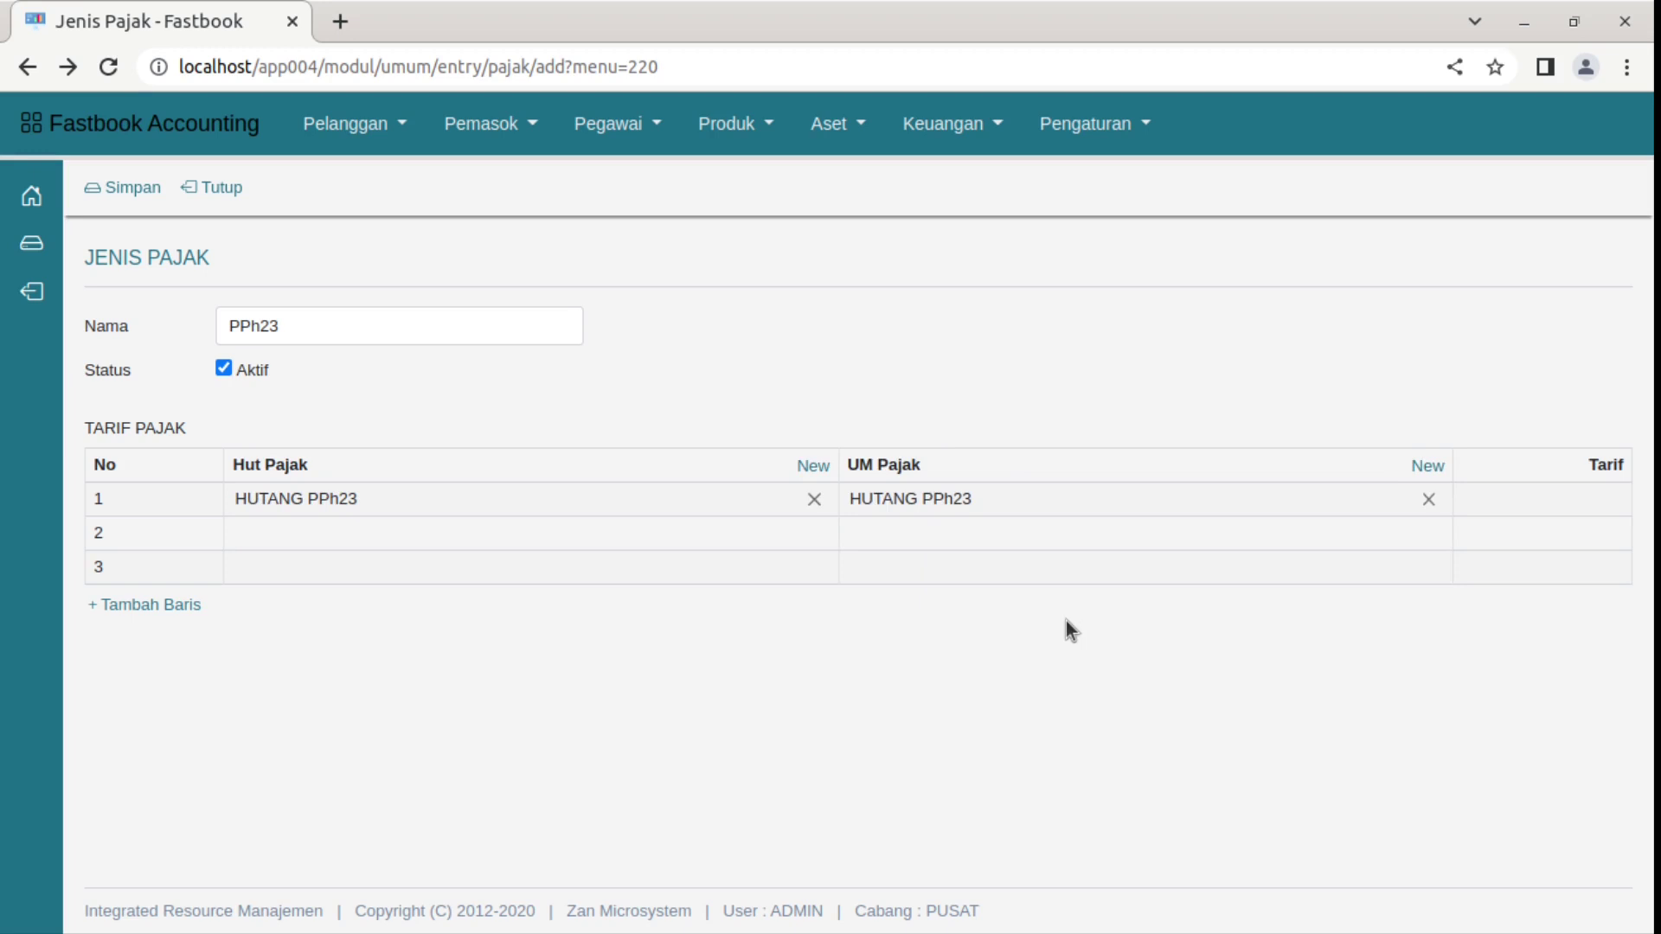
Step: Set the first row's rate to -2 and save the PPh23 tax type
click(1541, 495)
text(2)
click(119, 190)
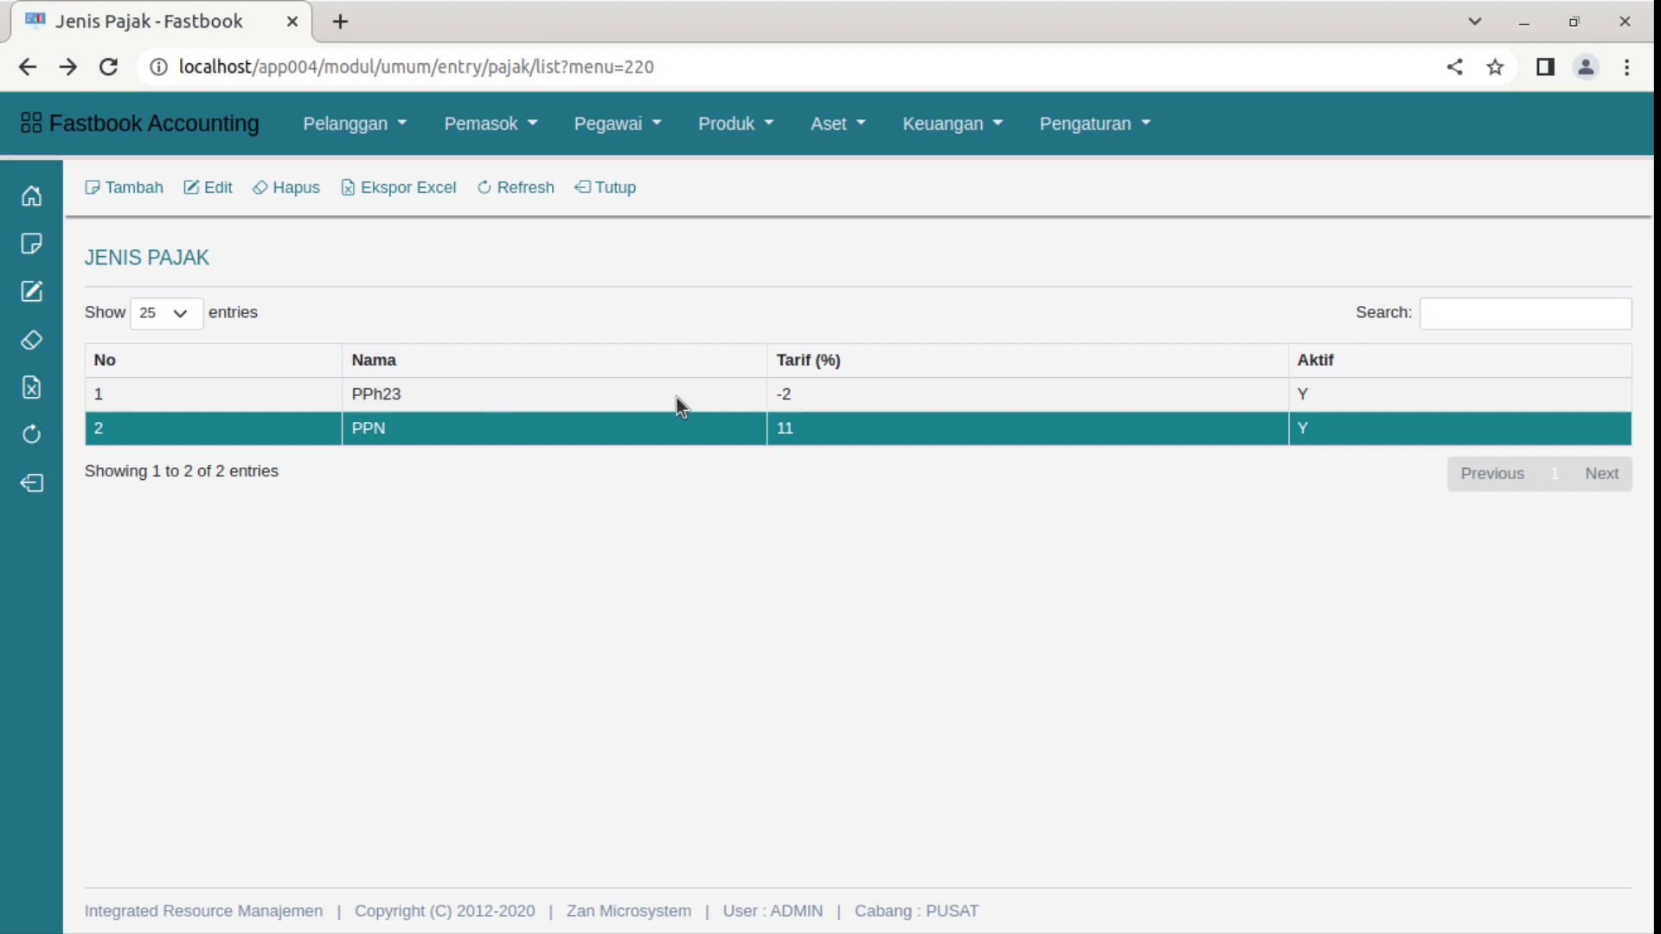
click(676, 397)
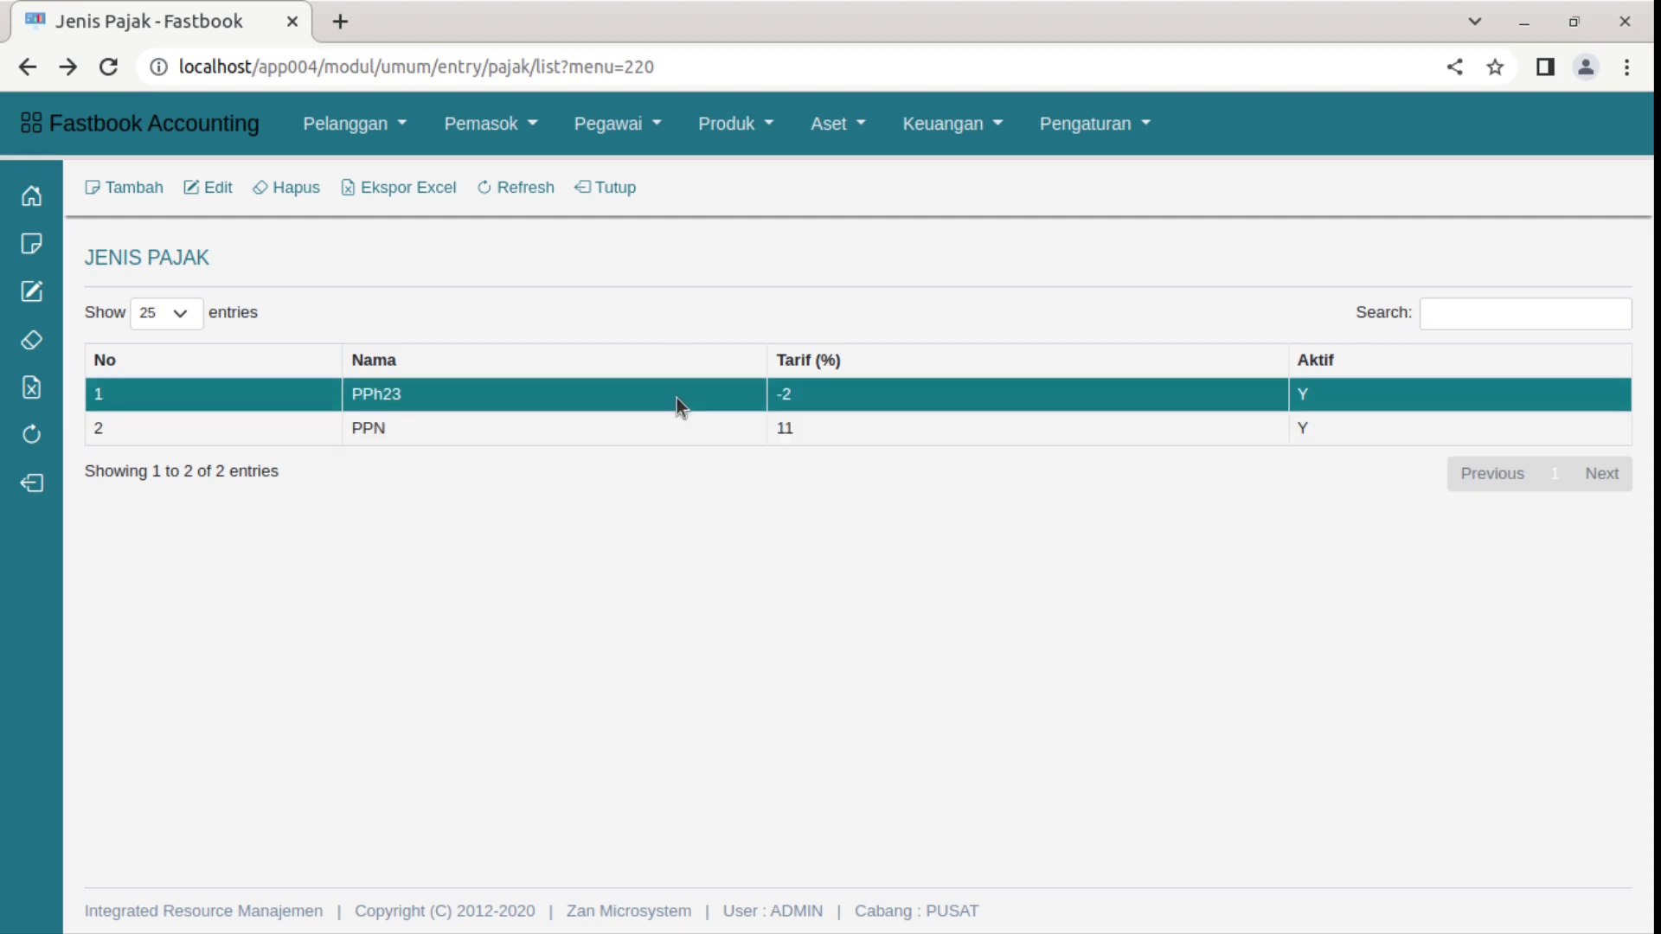
click(705, 433)
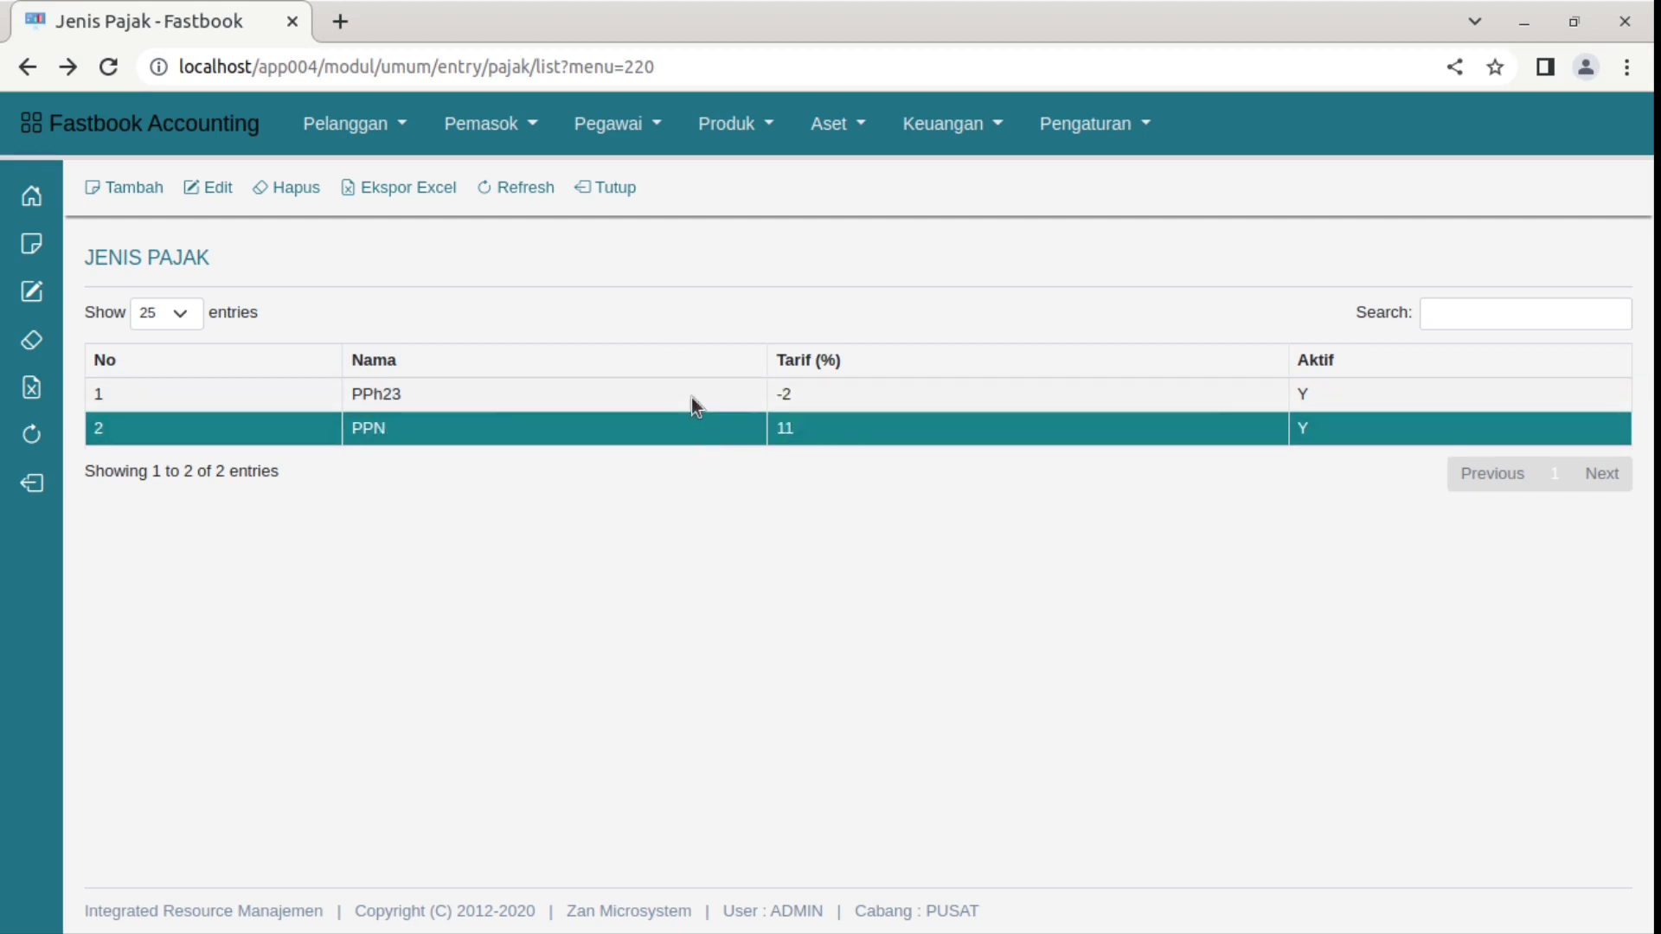
click(691, 398)
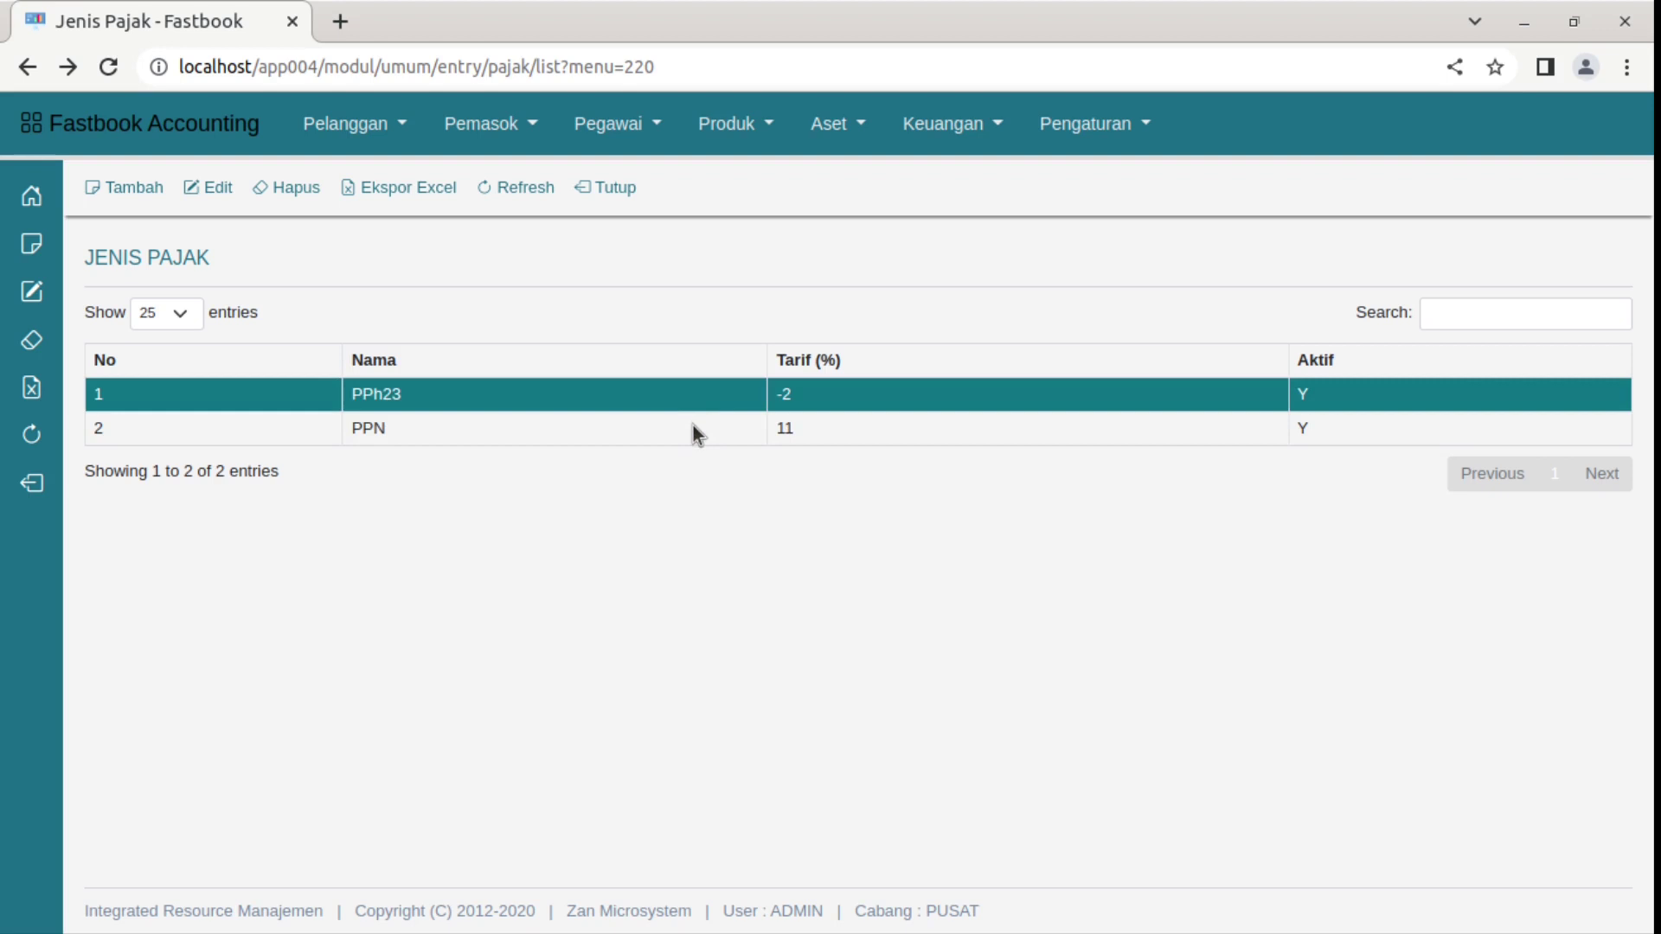
Step: Start a tax type named PPN & PPh23 whose first row uses HUTANG PPN for both Hut Pajak and UM Pajak at rate 11
click(128, 190)
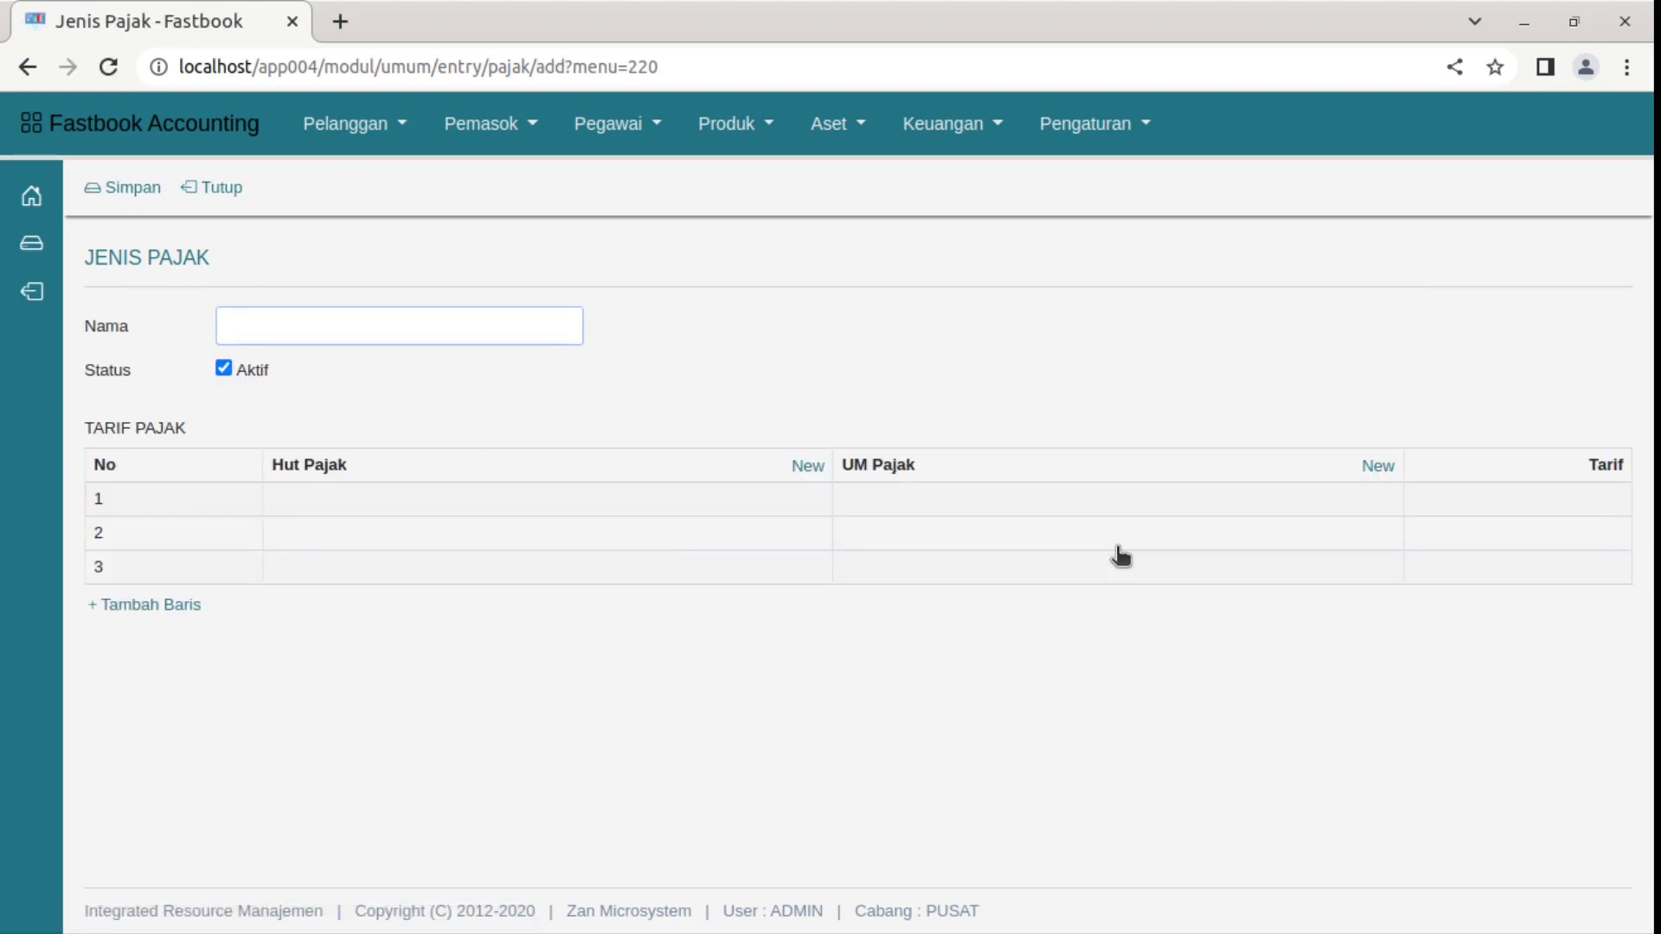
text(PPN & PPh23)
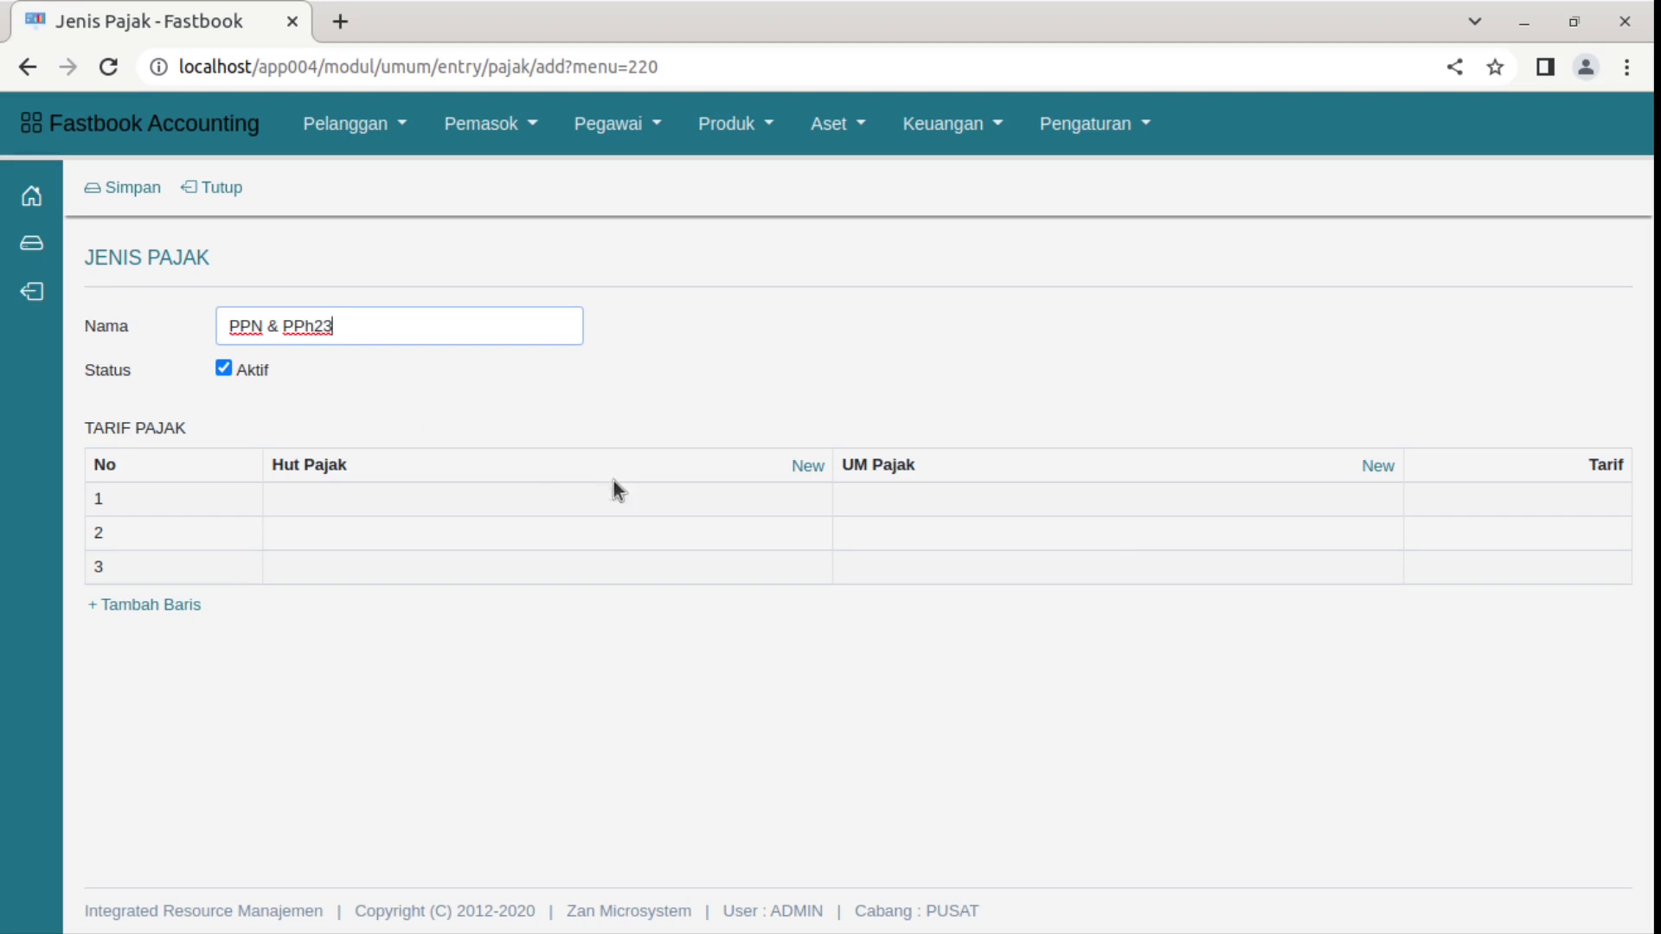
click(631, 509)
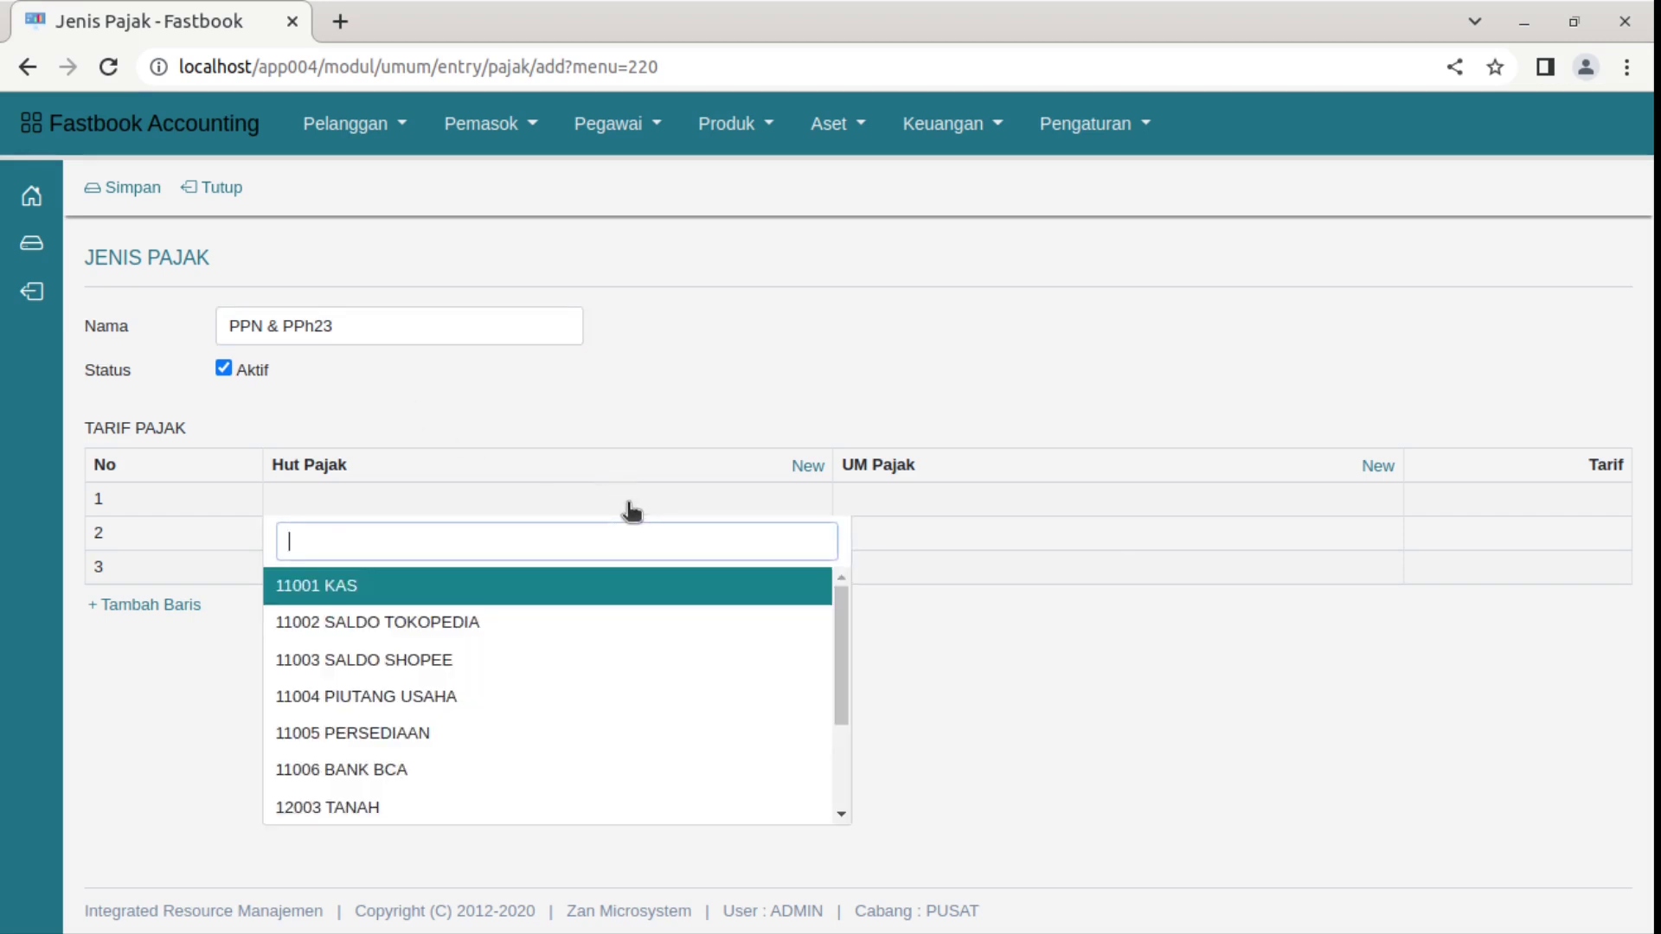
text(ppn)
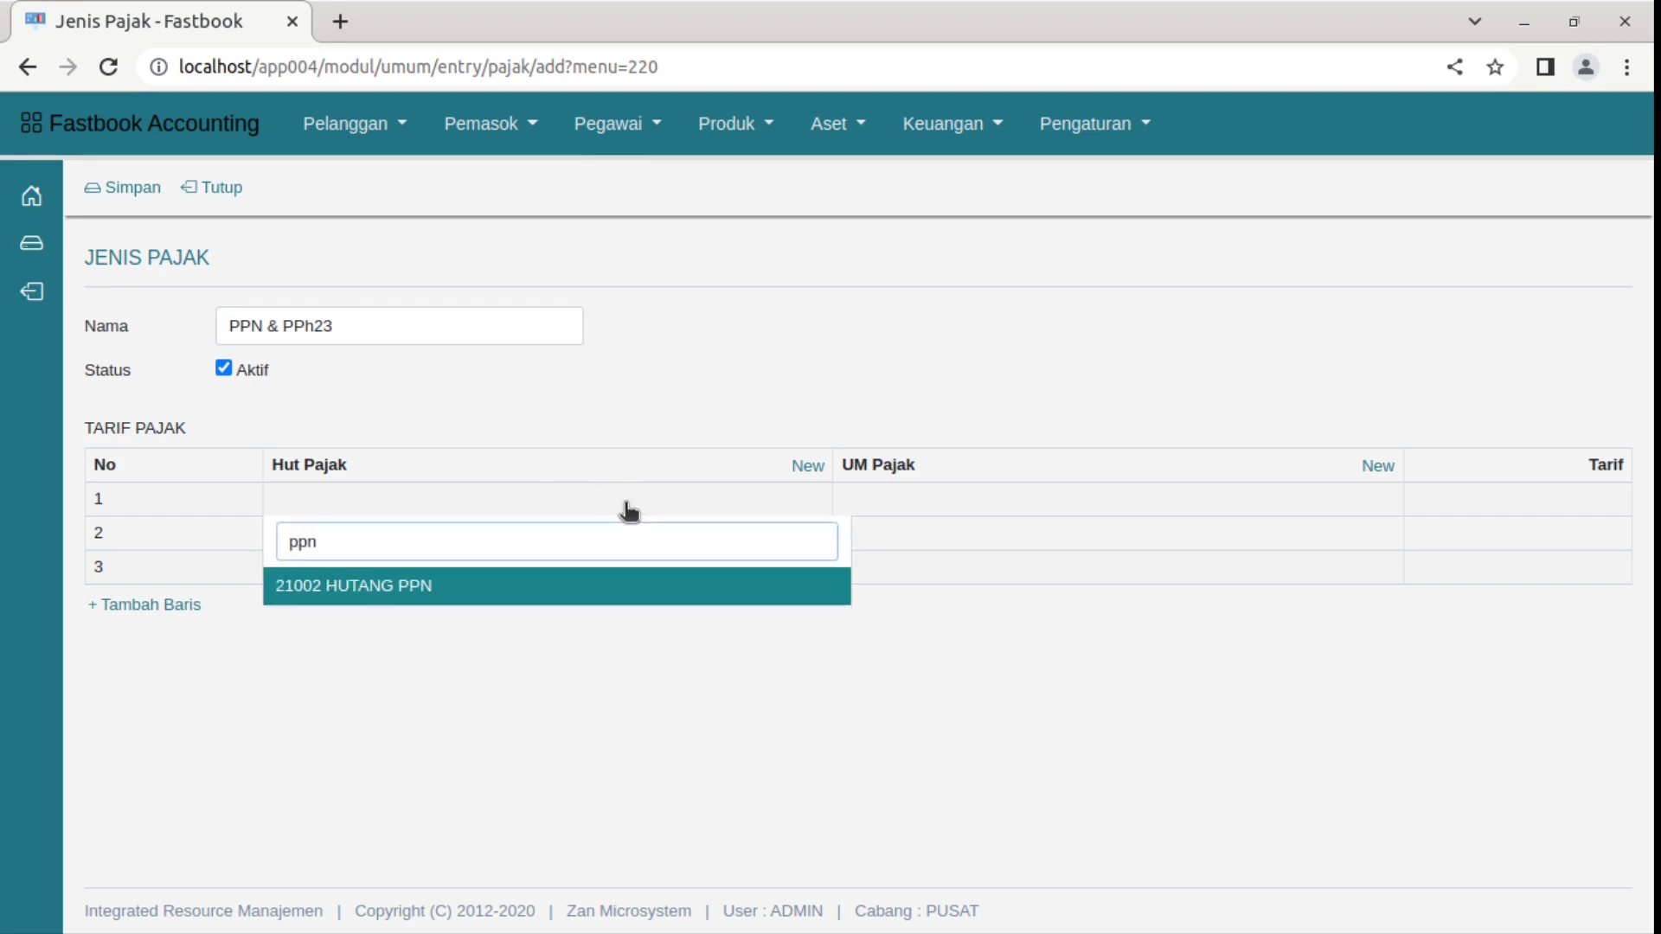
click(578, 602)
click(1082, 502)
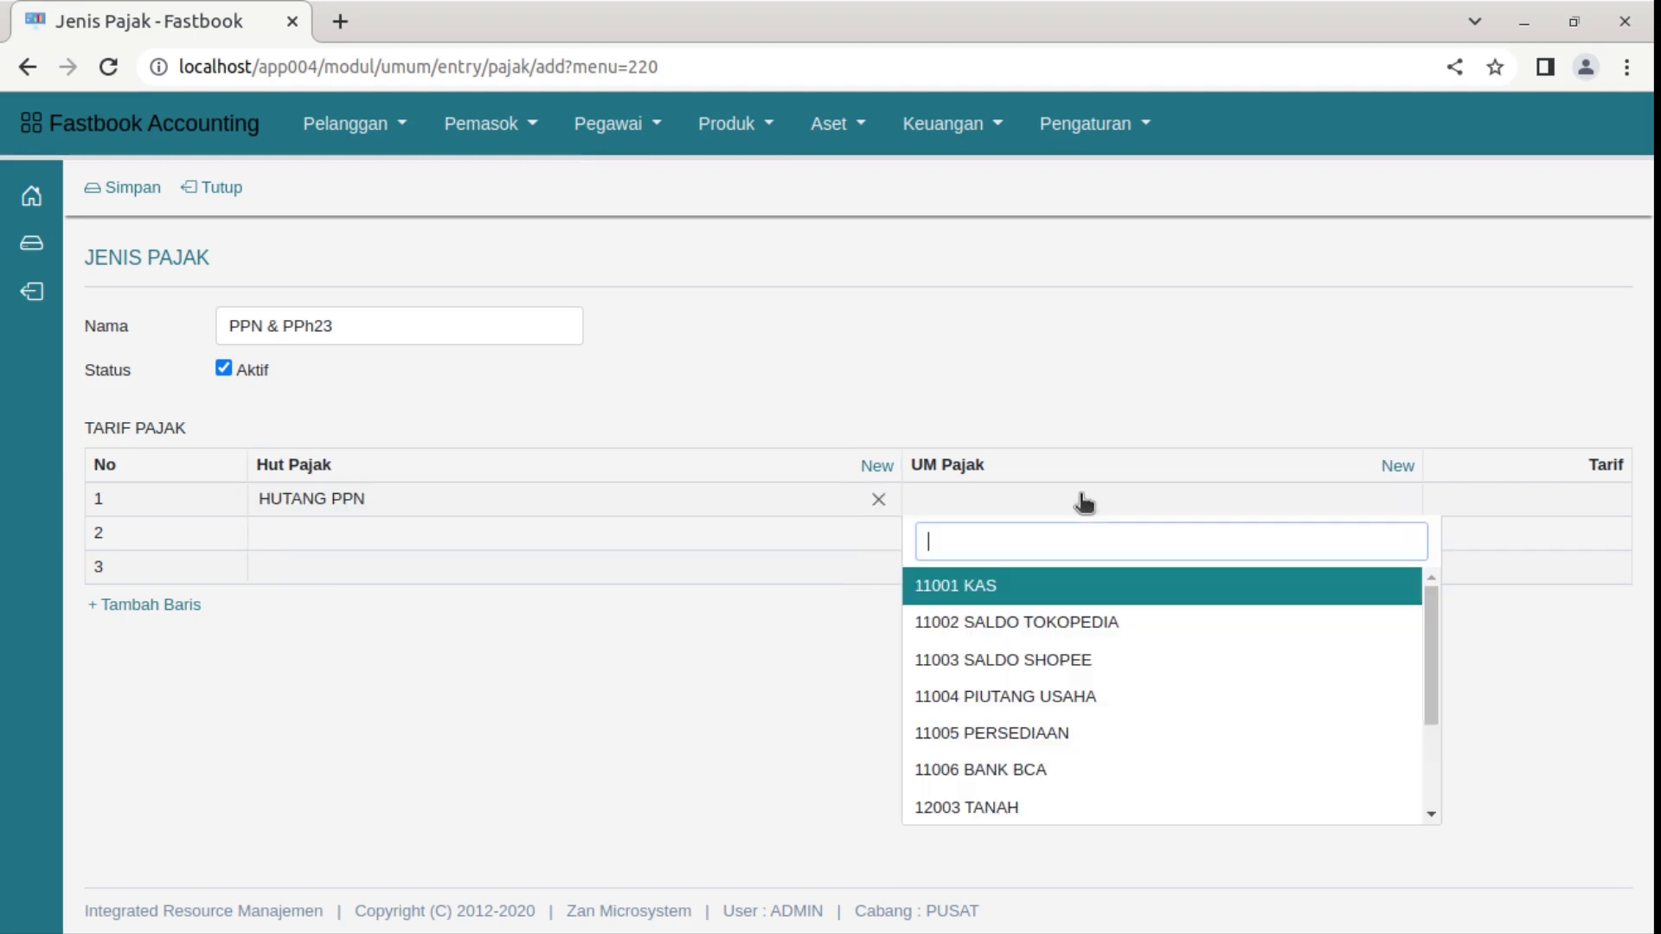
text(ppn)
click(1081, 588)
click(1509, 497)
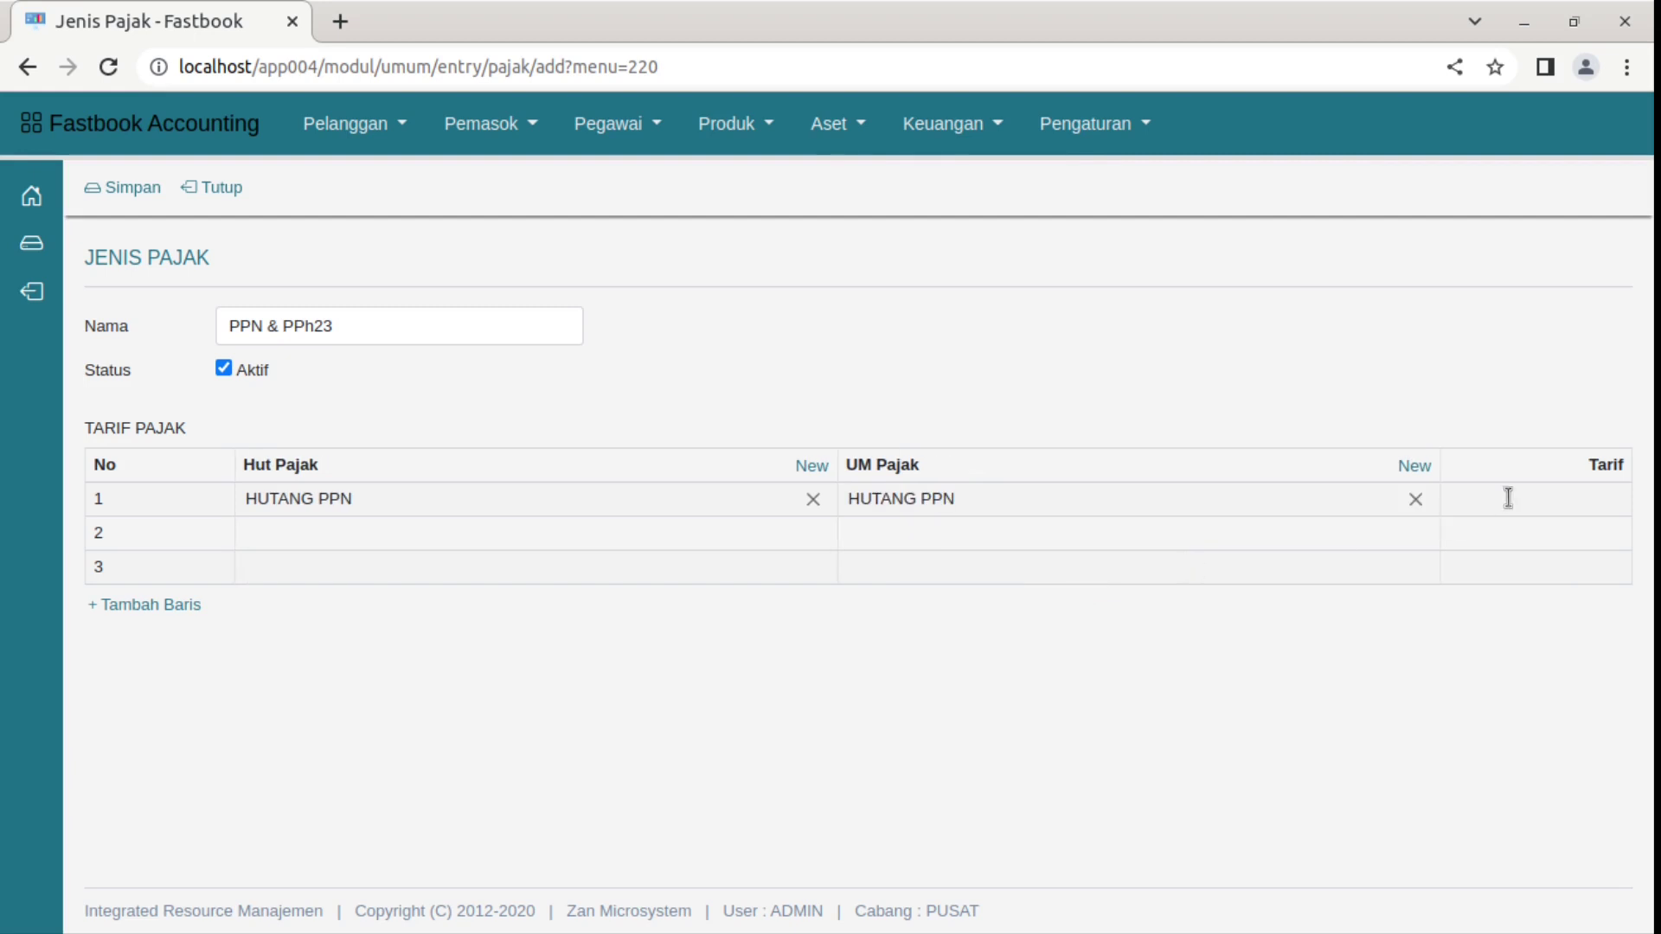
text(11)
Step: Fill the second rate row with HUTANG PPh23 as both Hut Pajak and UM Pajak at rate -2, and save the tax type
click(645, 546)
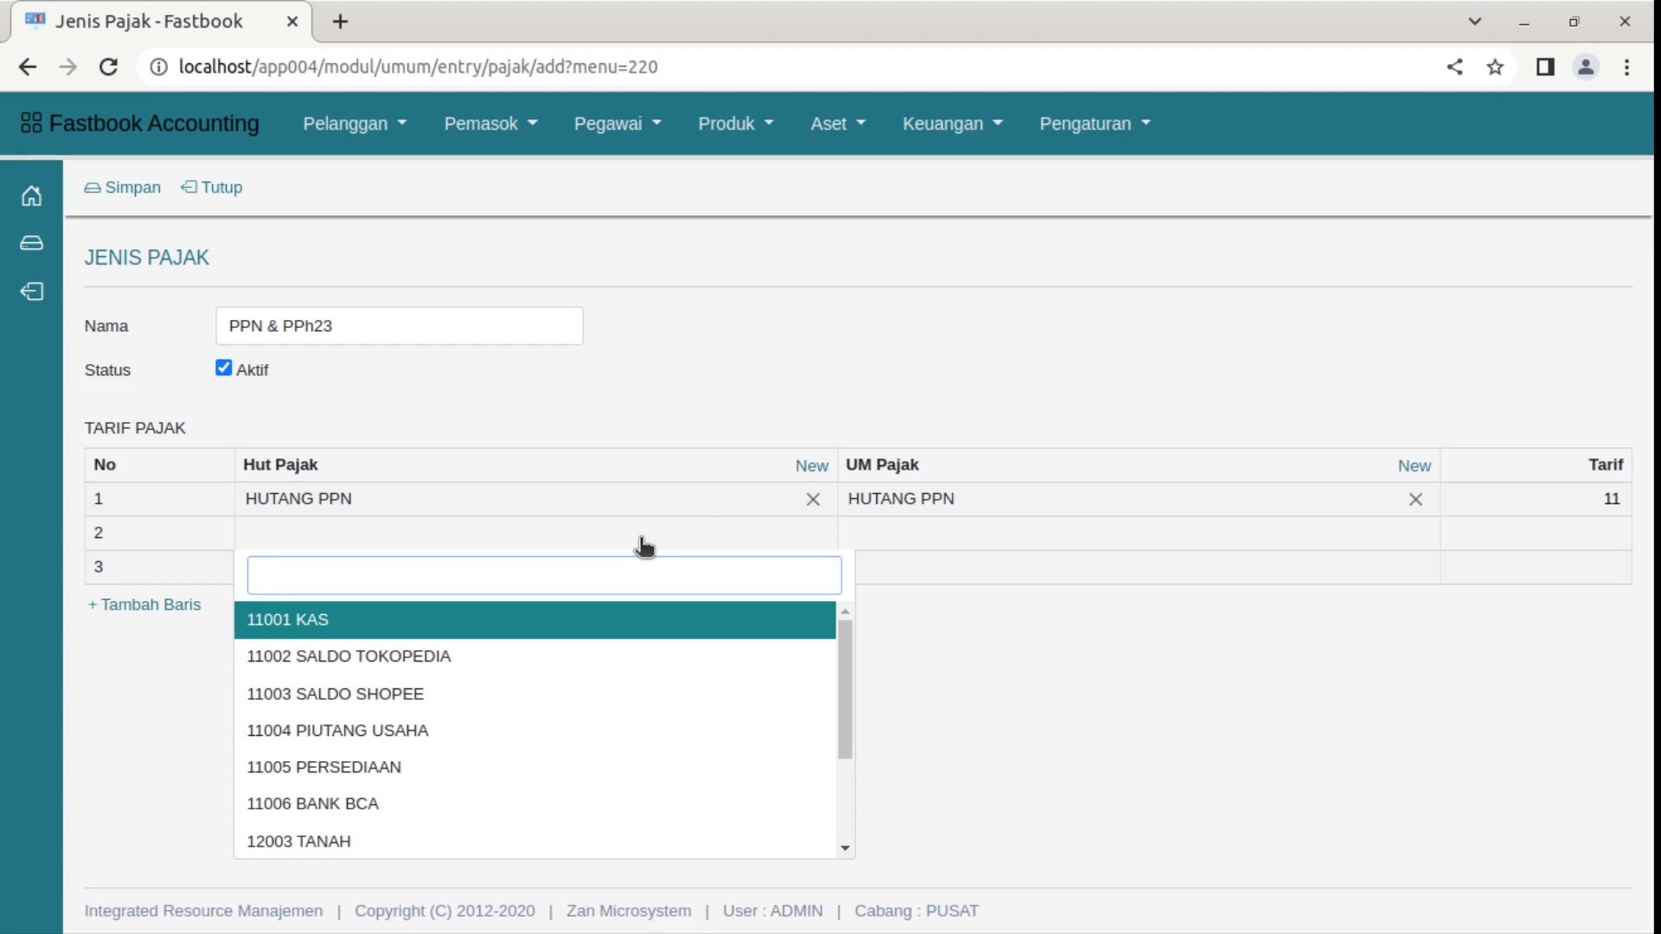
text(pph)
click(623, 621)
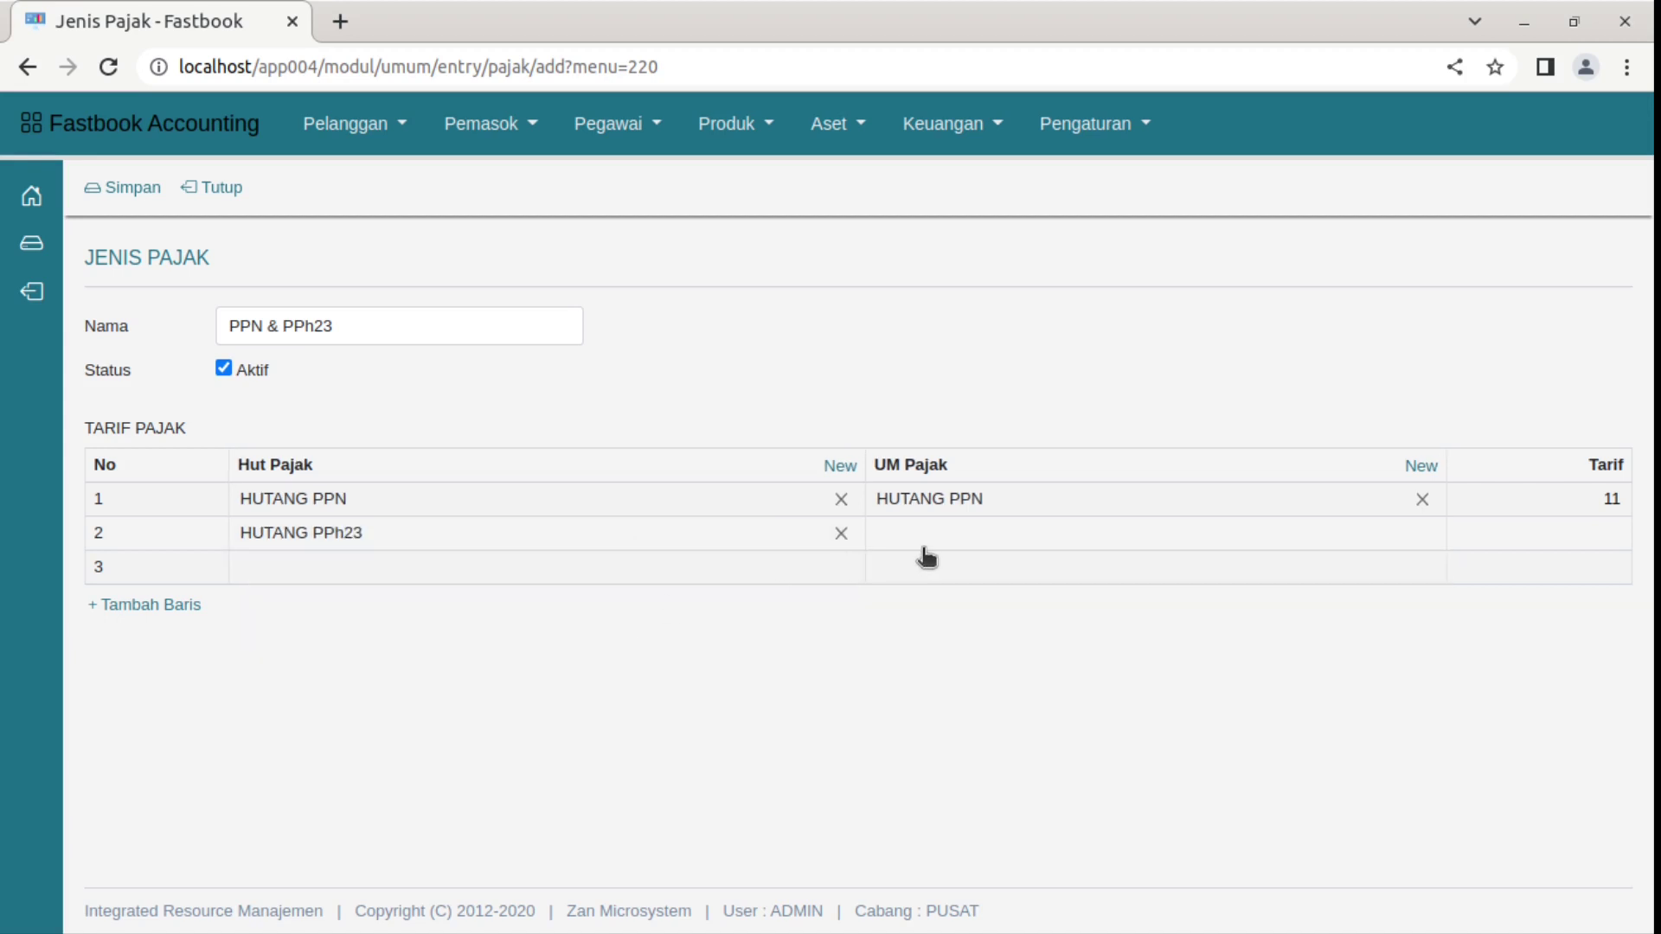
click(930, 539)
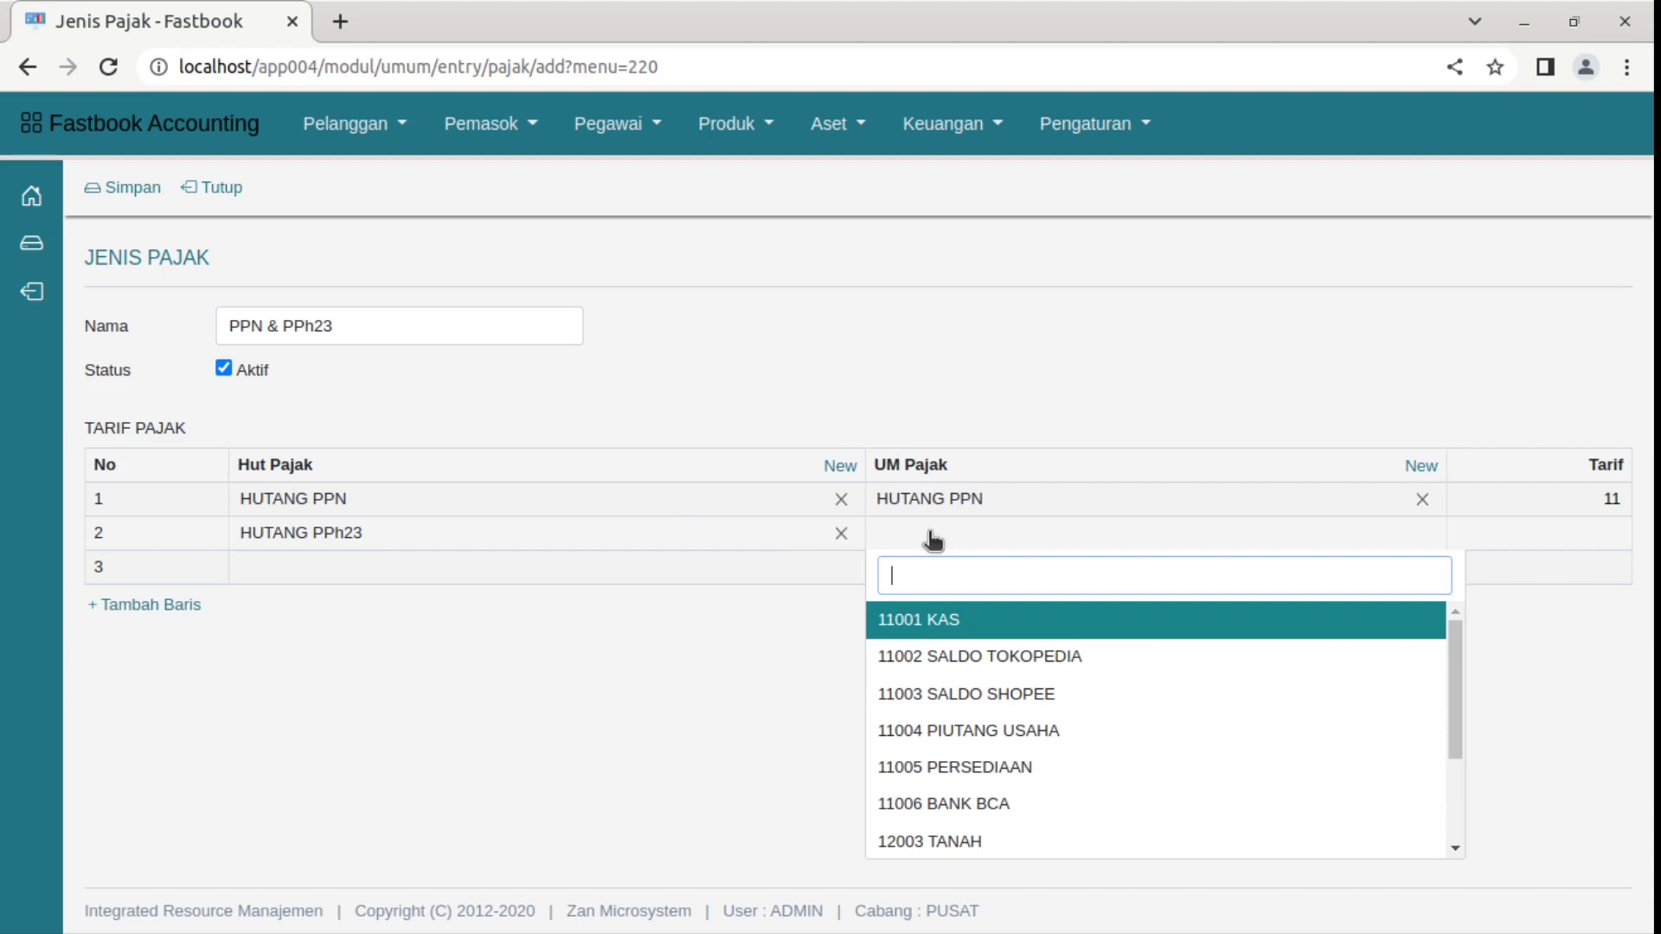
text(pp)
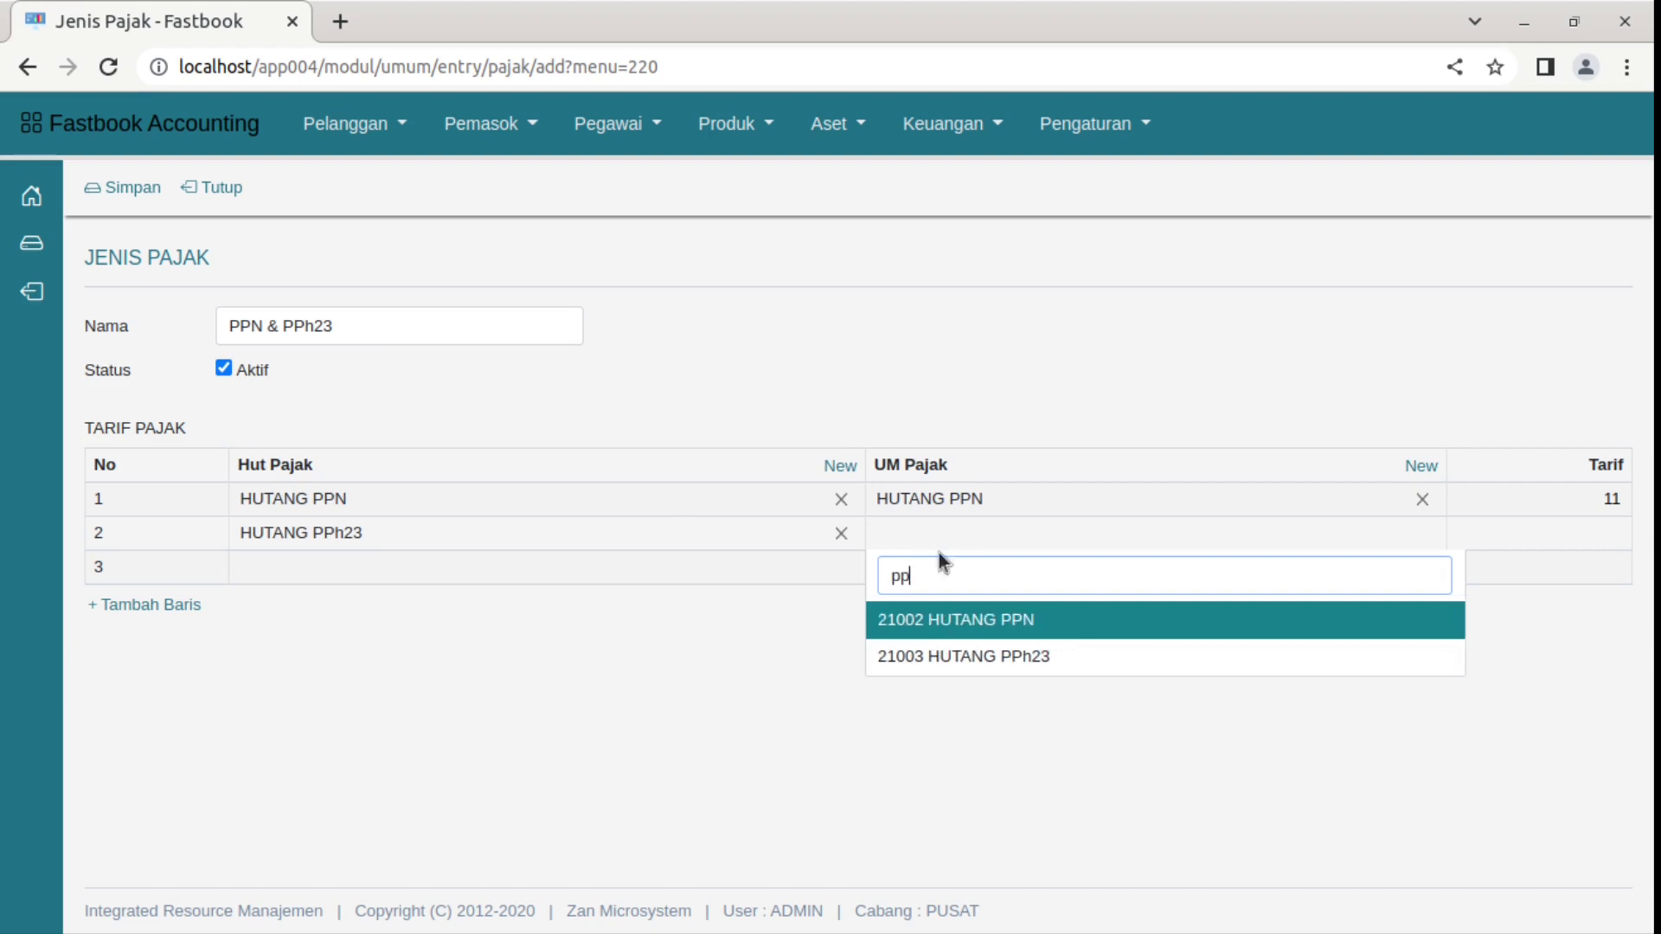
click(981, 658)
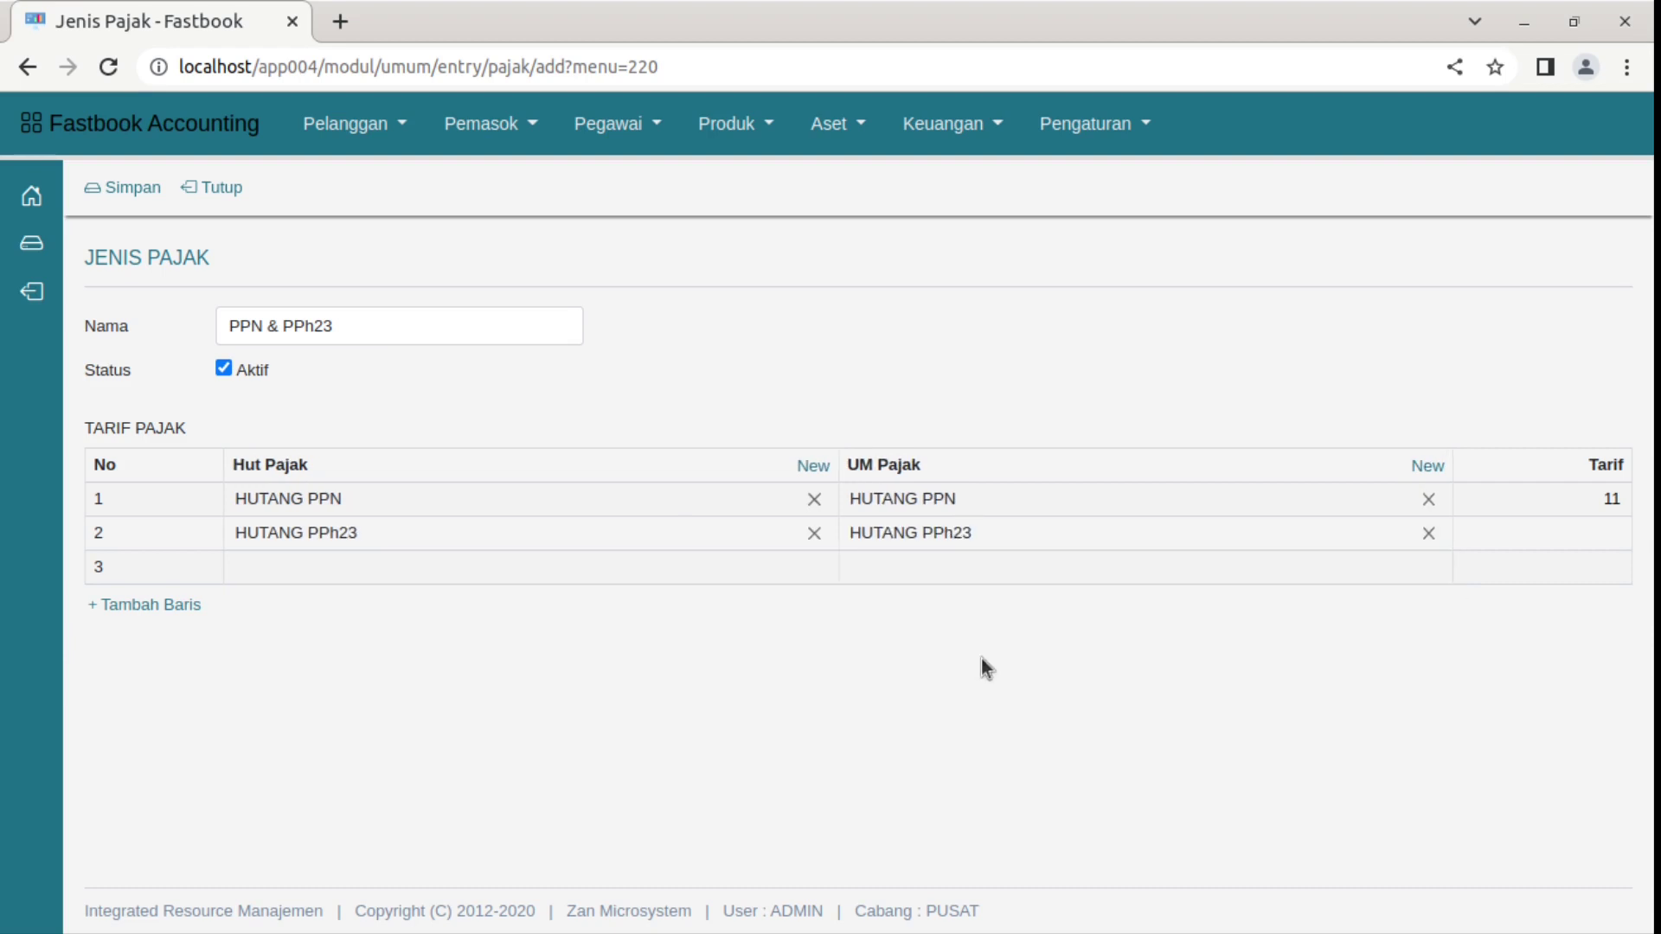
click(1520, 533)
text(-2)
click(121, 190)
click(820, 467)
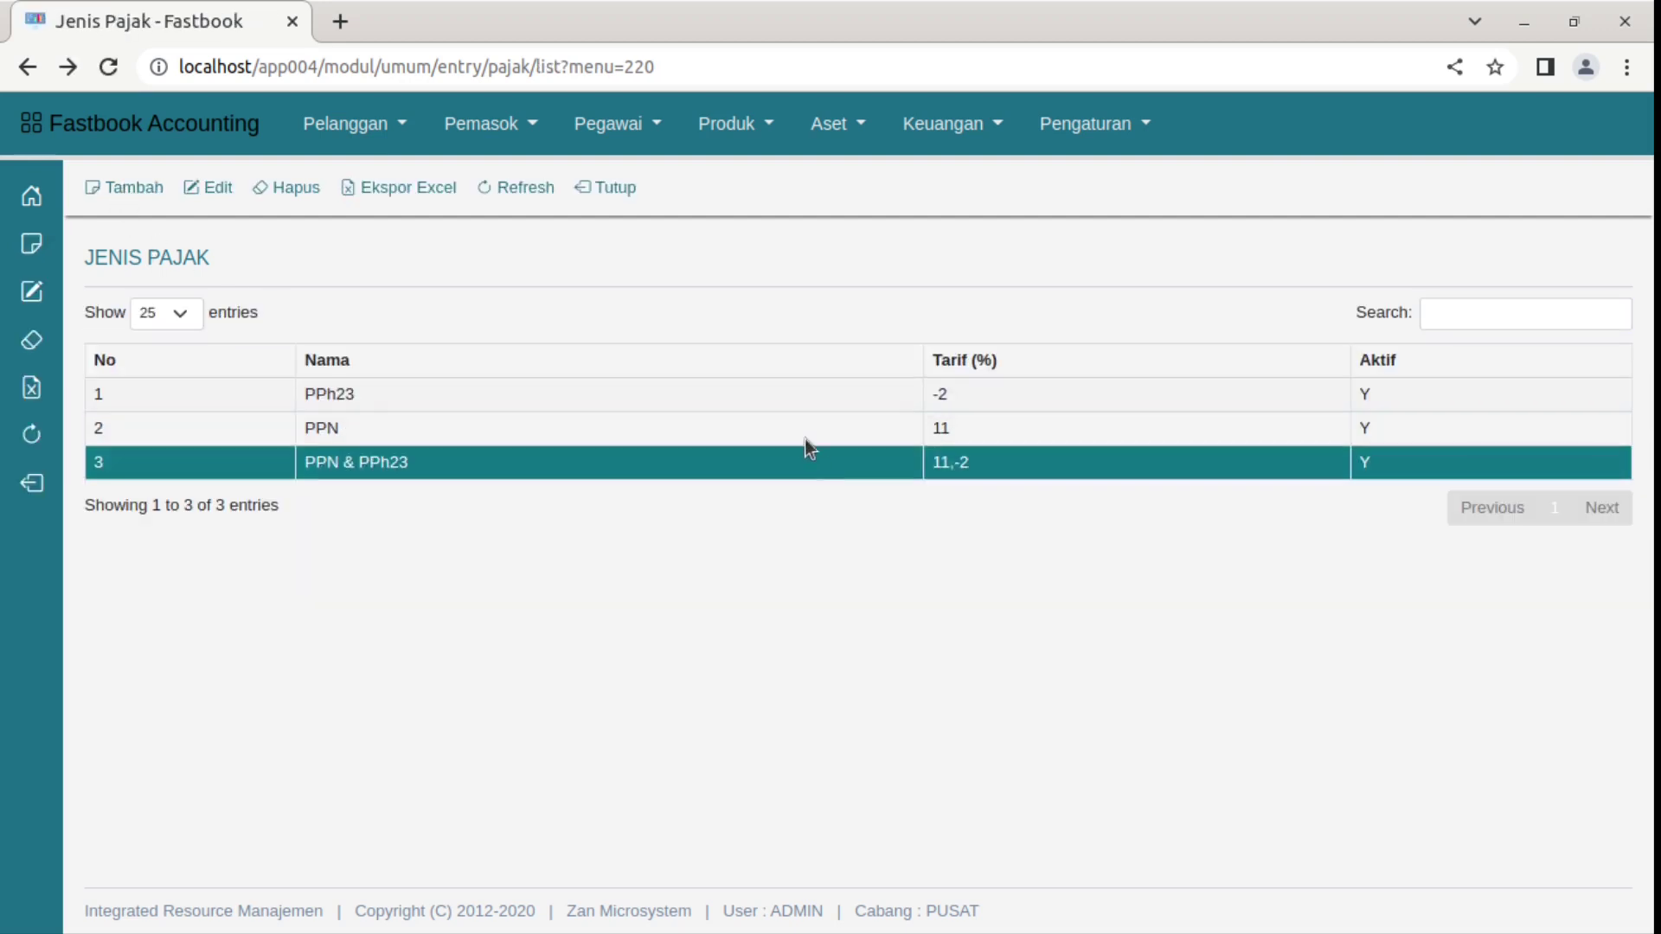
click(956, 396)
click(958, 427)
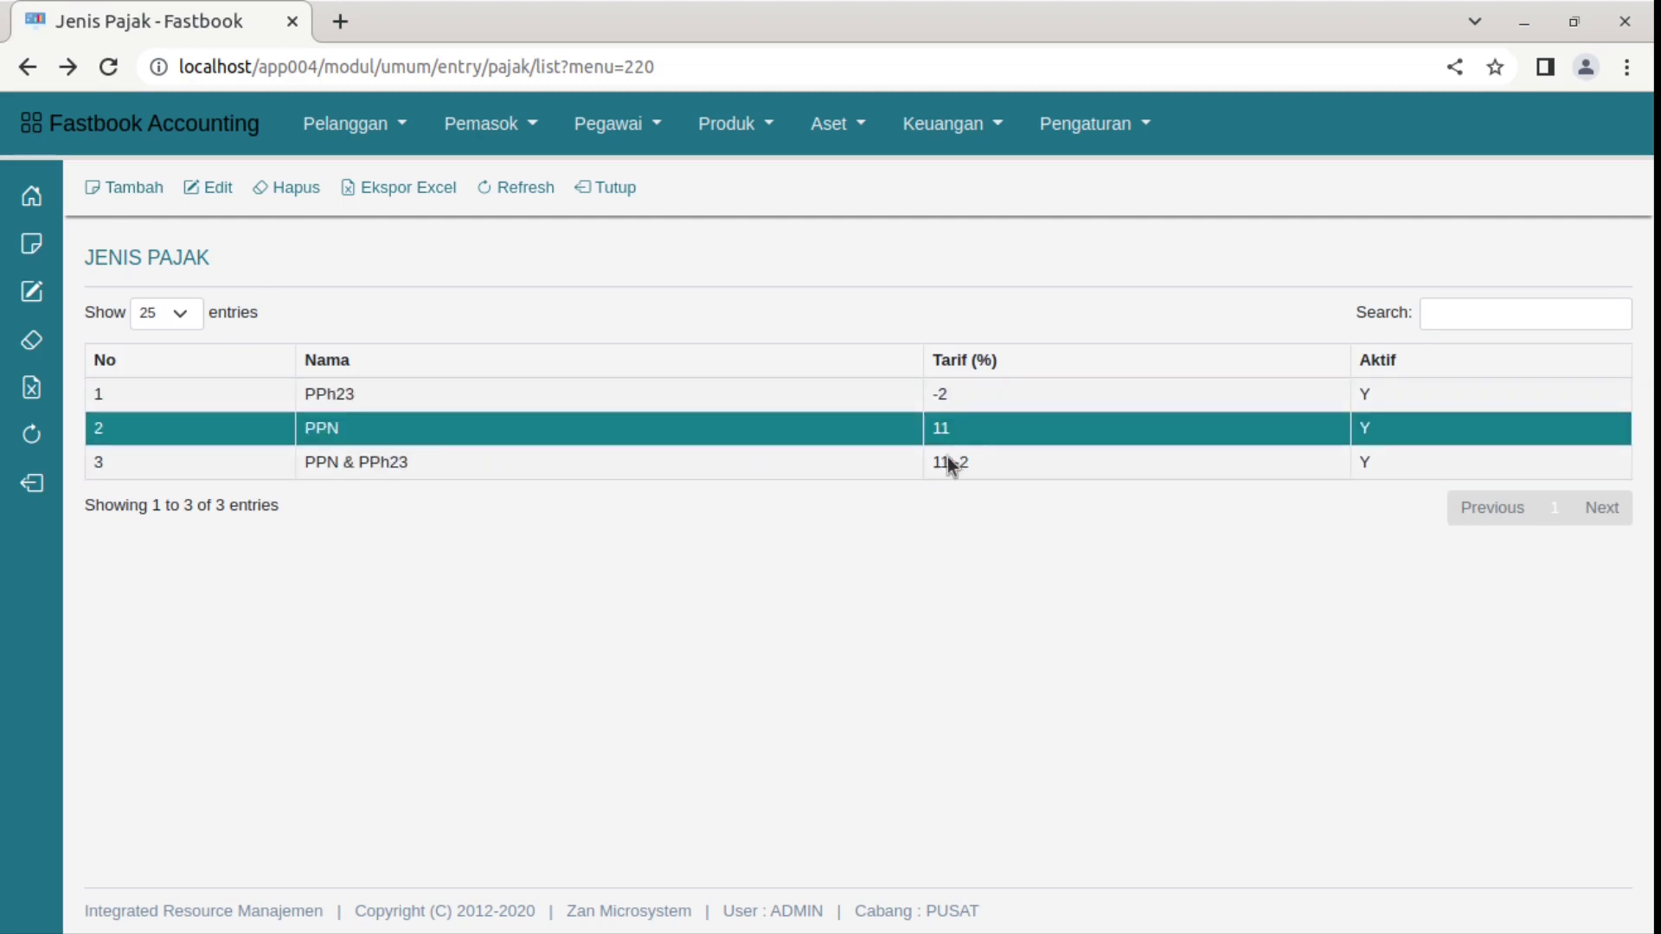
click(839, 465)
click(786, 403)
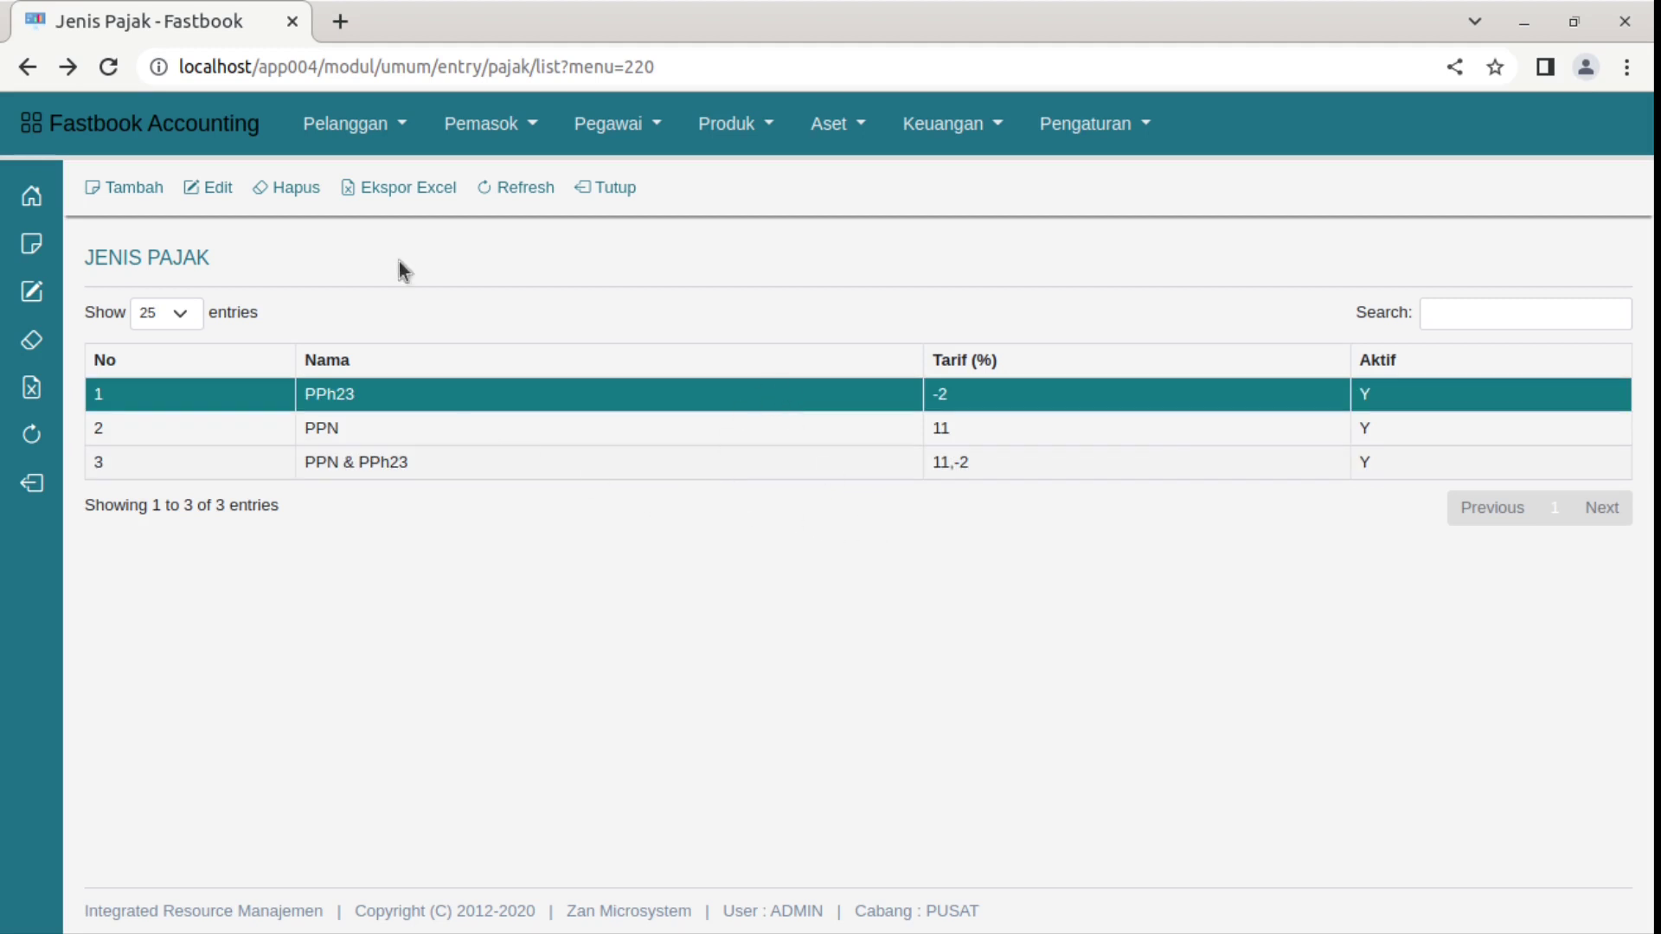
Step: Start a new sales note (Nota Penjualan) and choose an existing customer for it
click(350, 130)
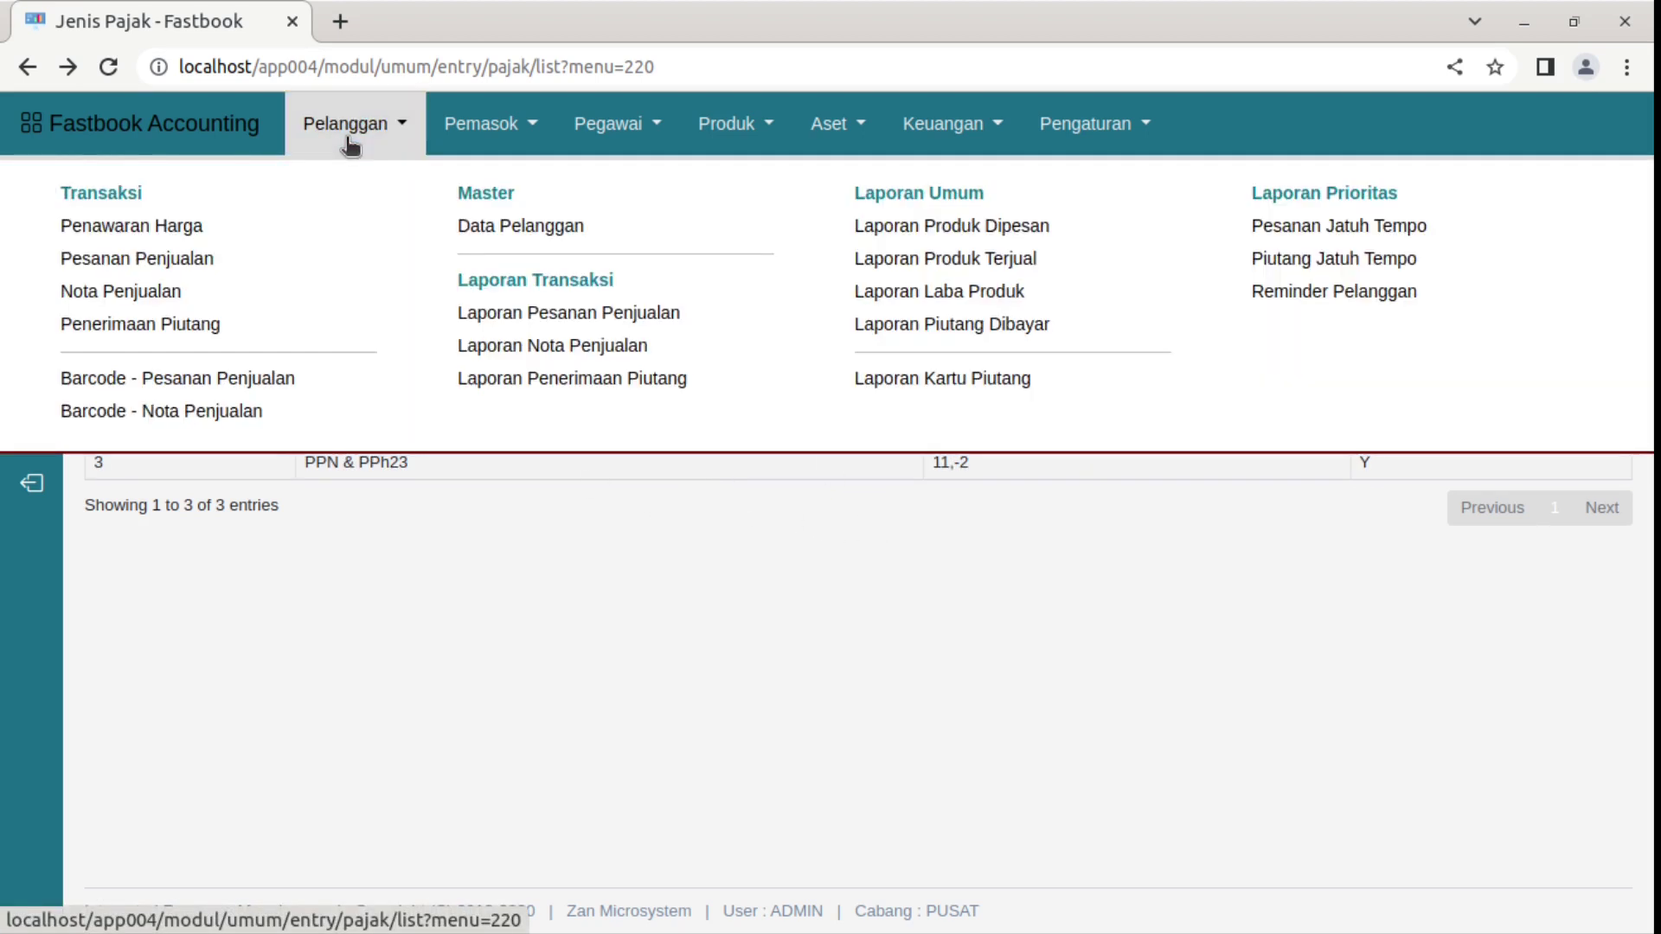
click(248, 292)
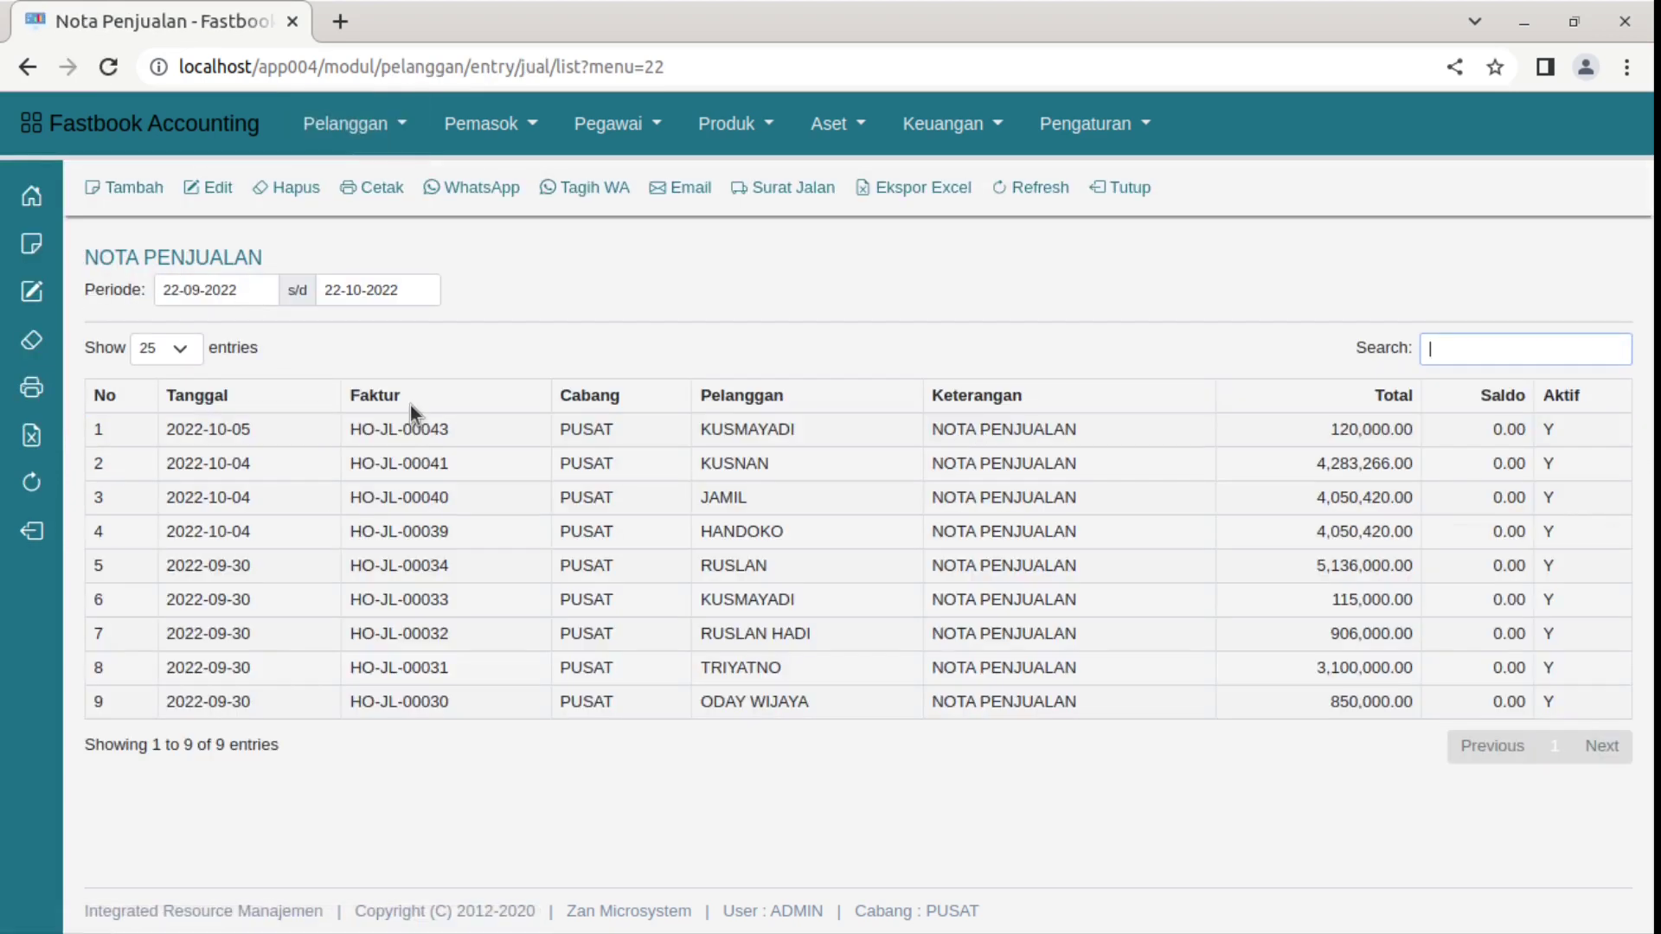
click(140, 196)
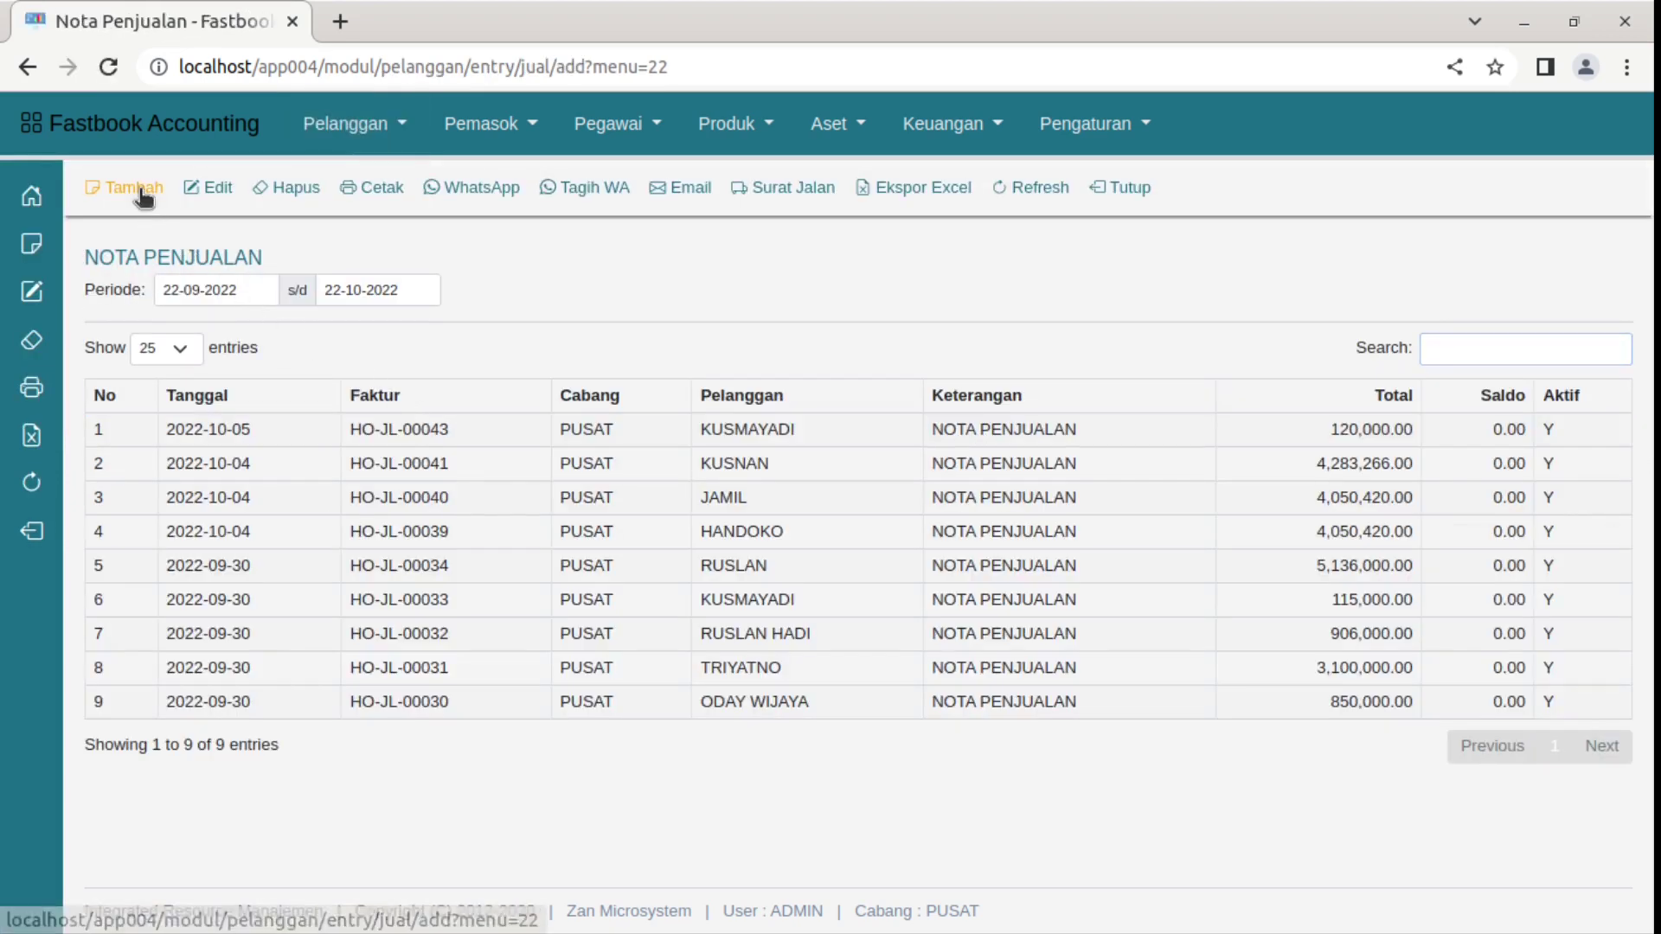
click(297, 358)
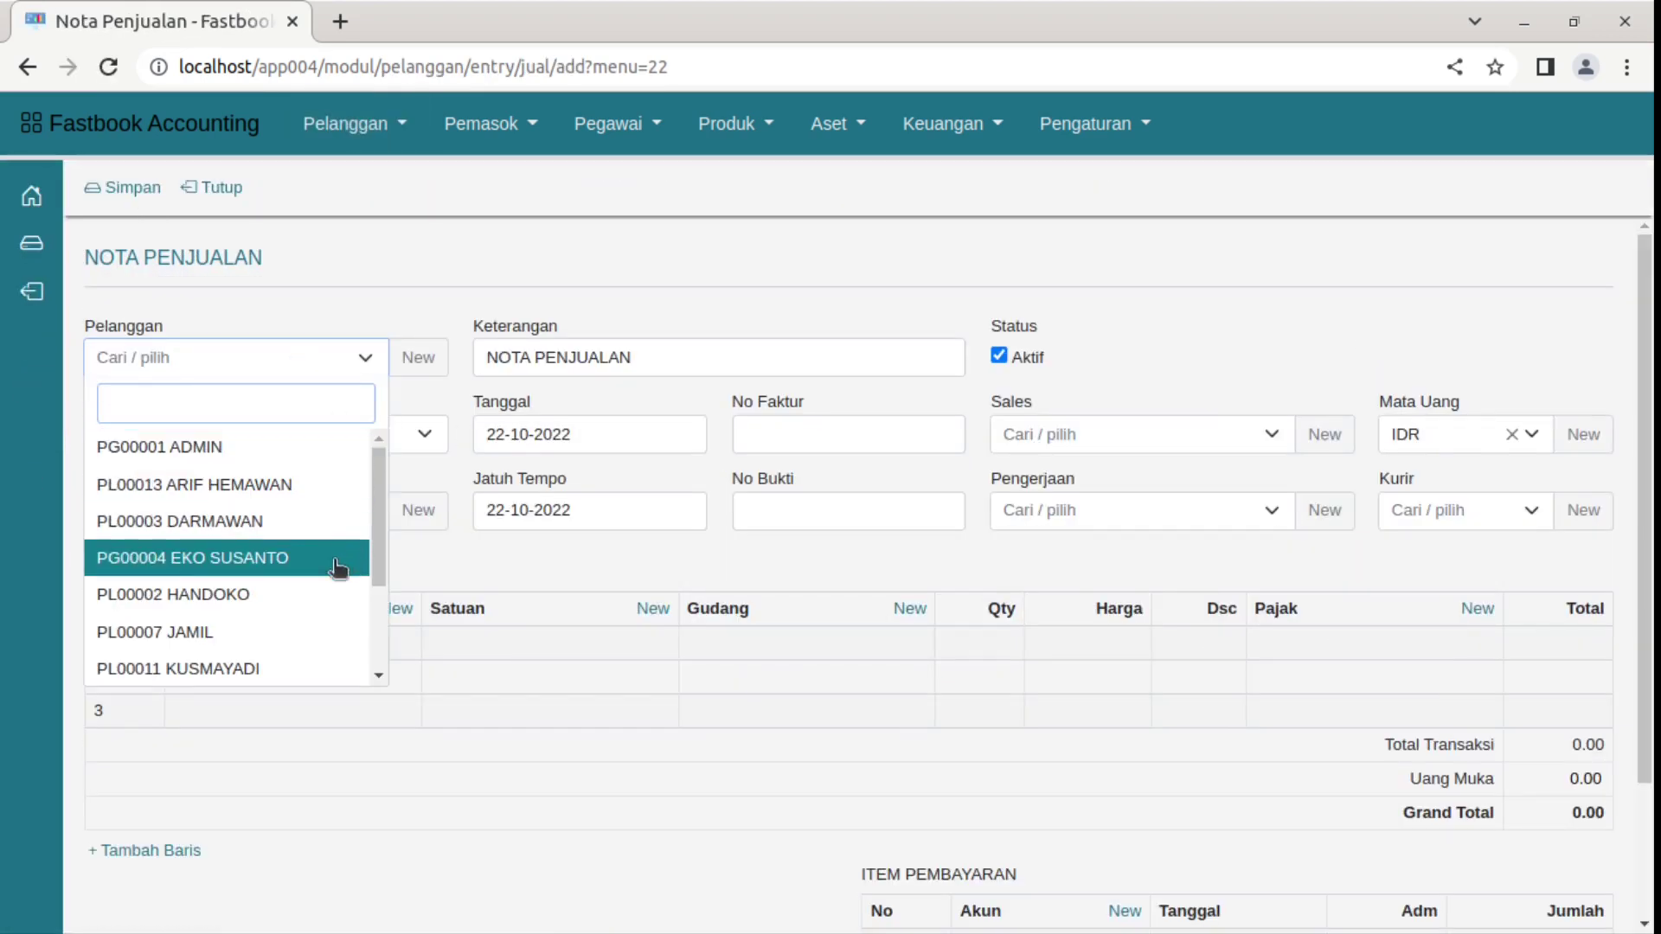
click(271, 603)
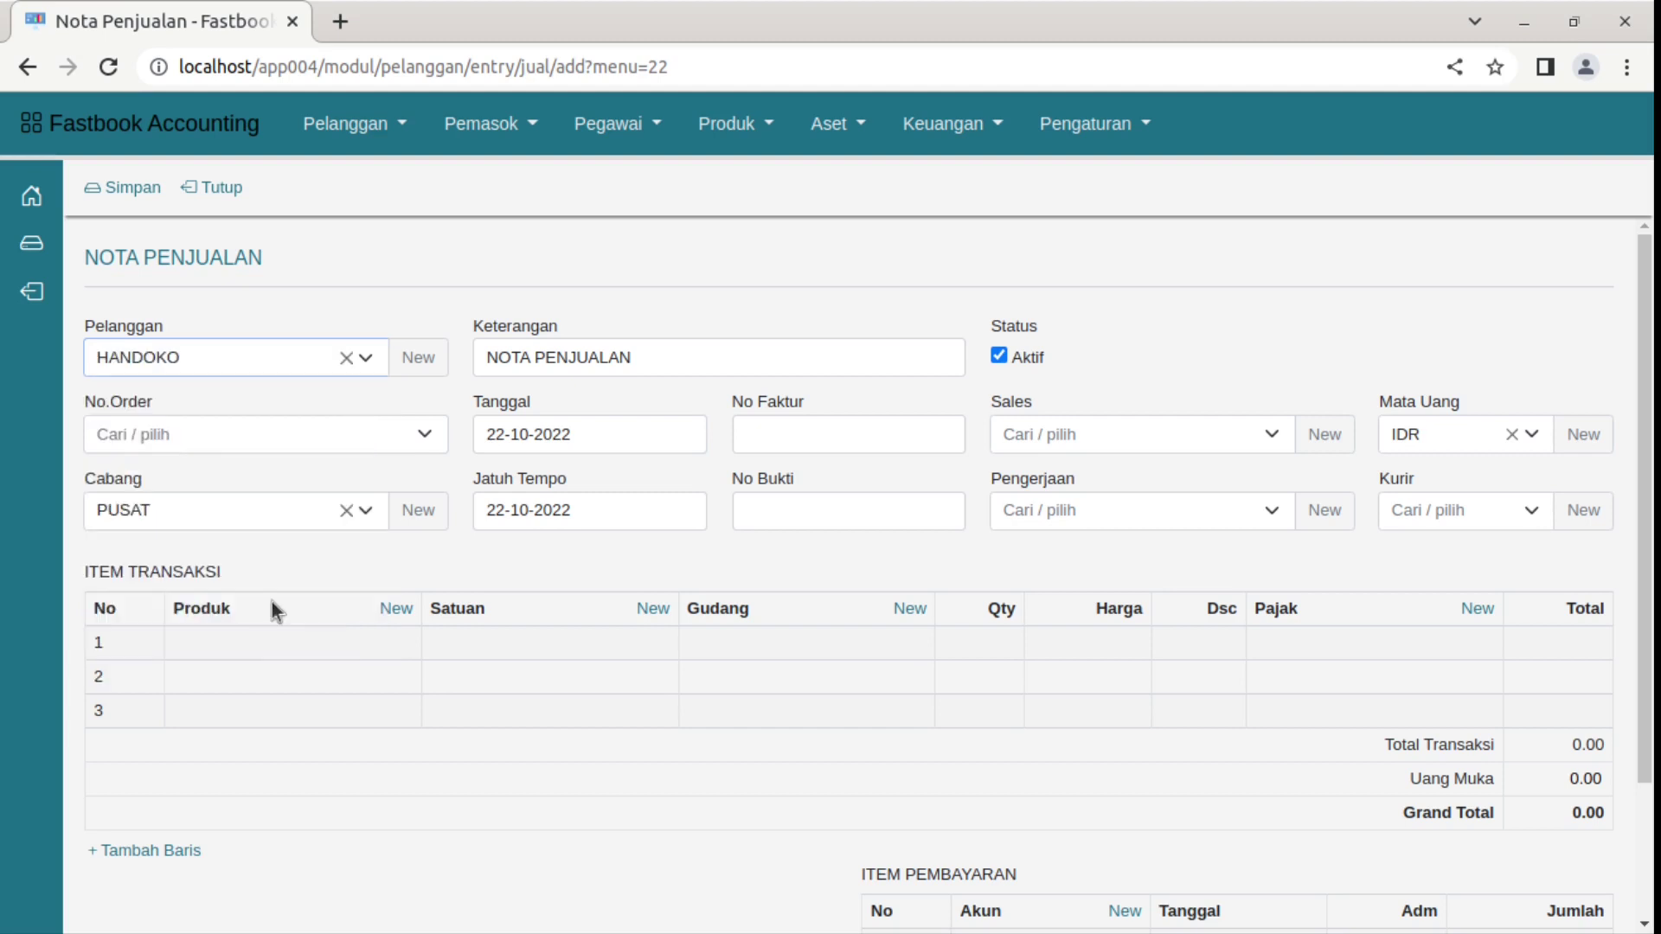
Step: Add the product 2 IN 1 KRISSAN 120 to the first item row and set its price to 4,000,000
click(364, 647)
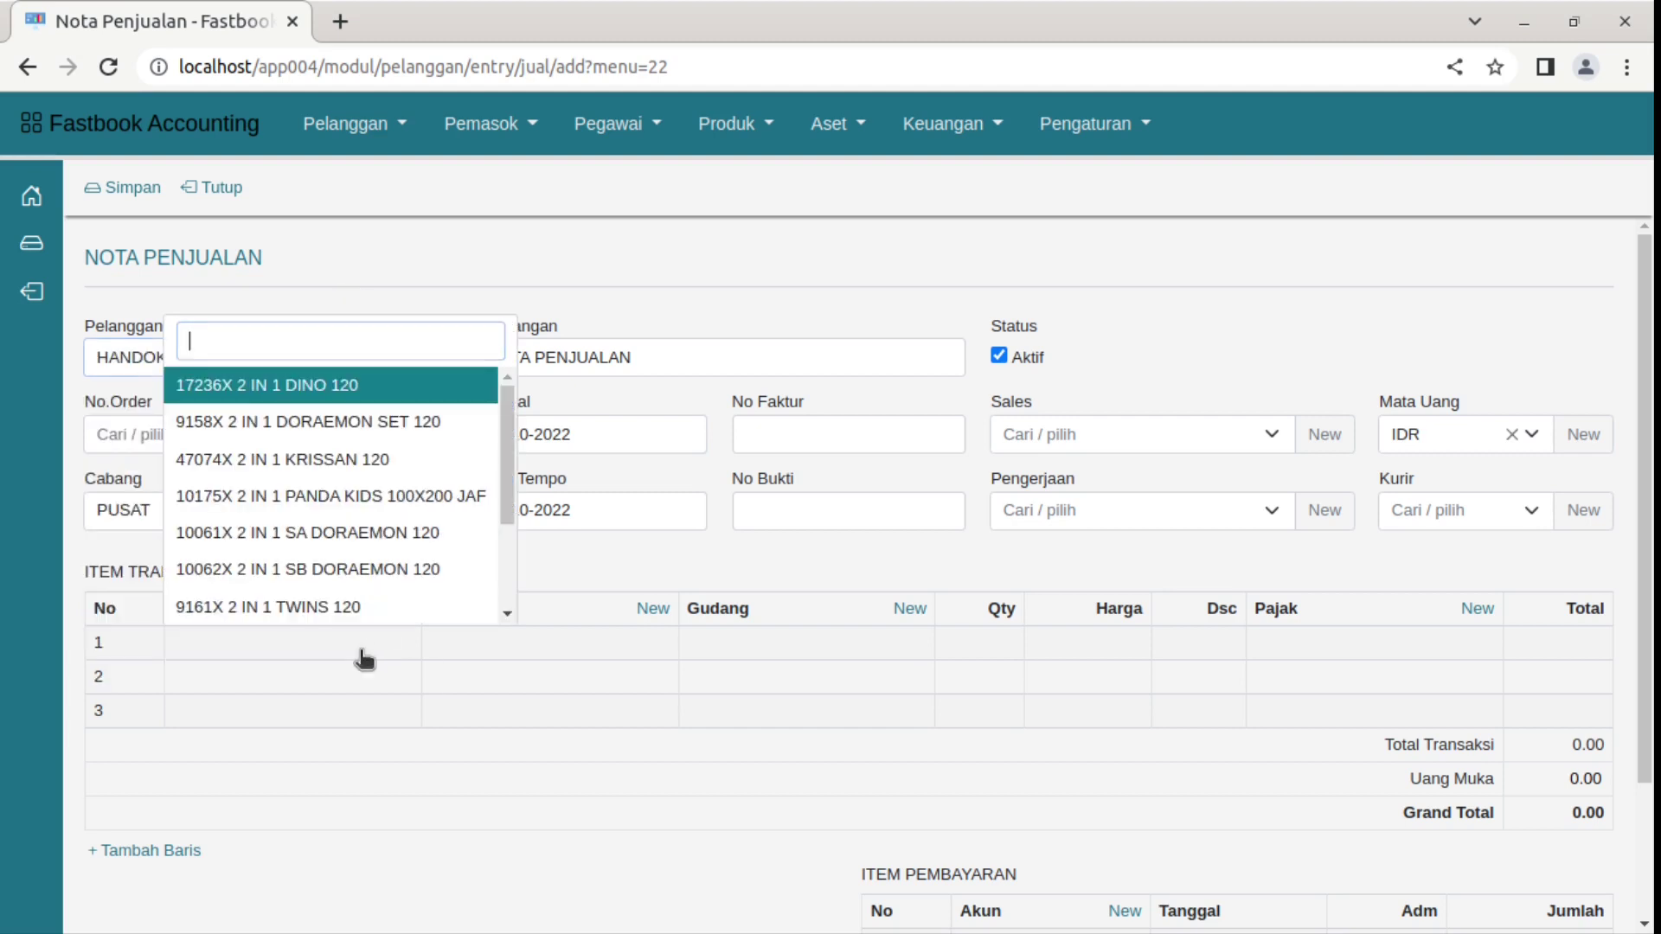
click(350, 460)
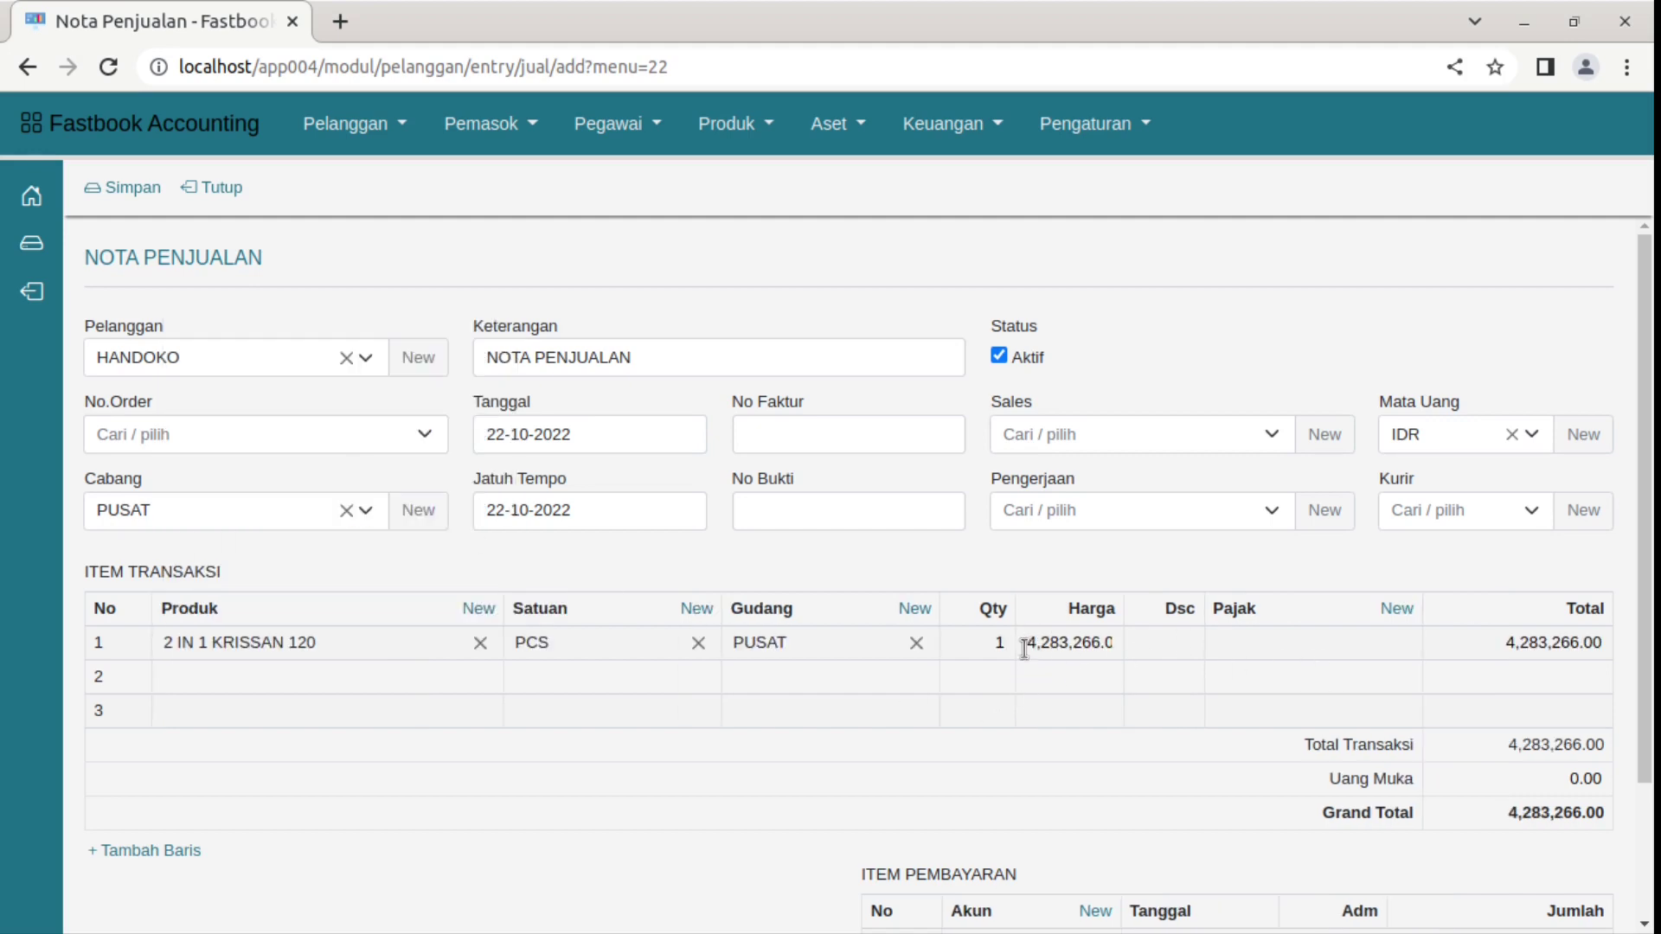
drag(1025, 642, 1156, 641)
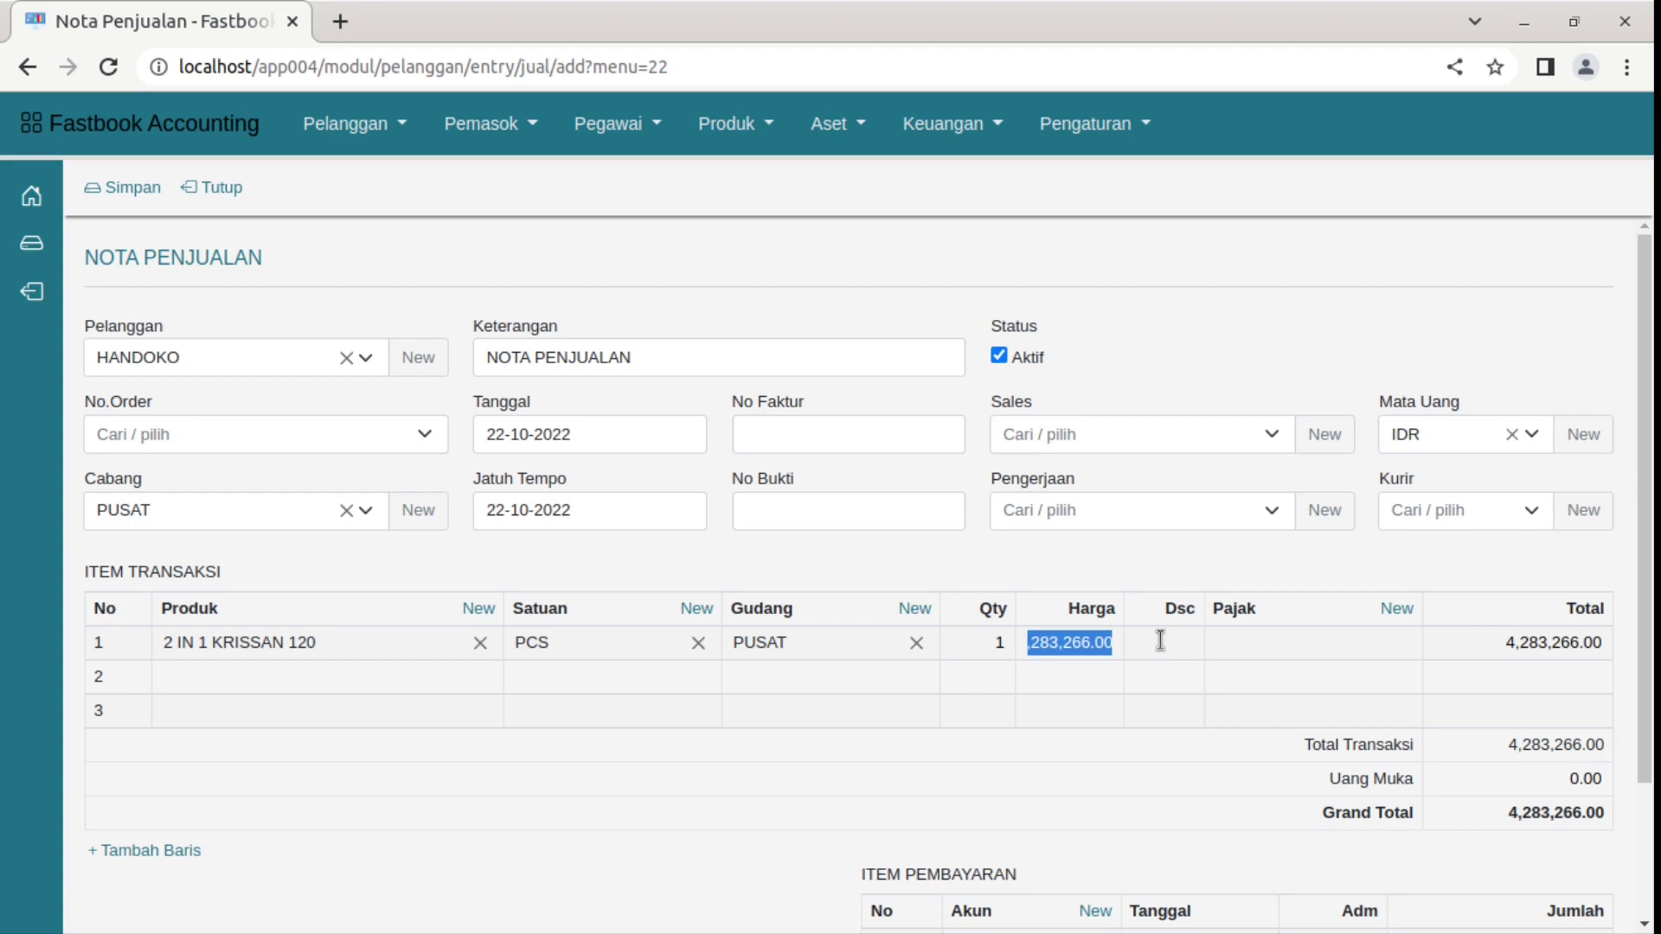
text(4,000,00)
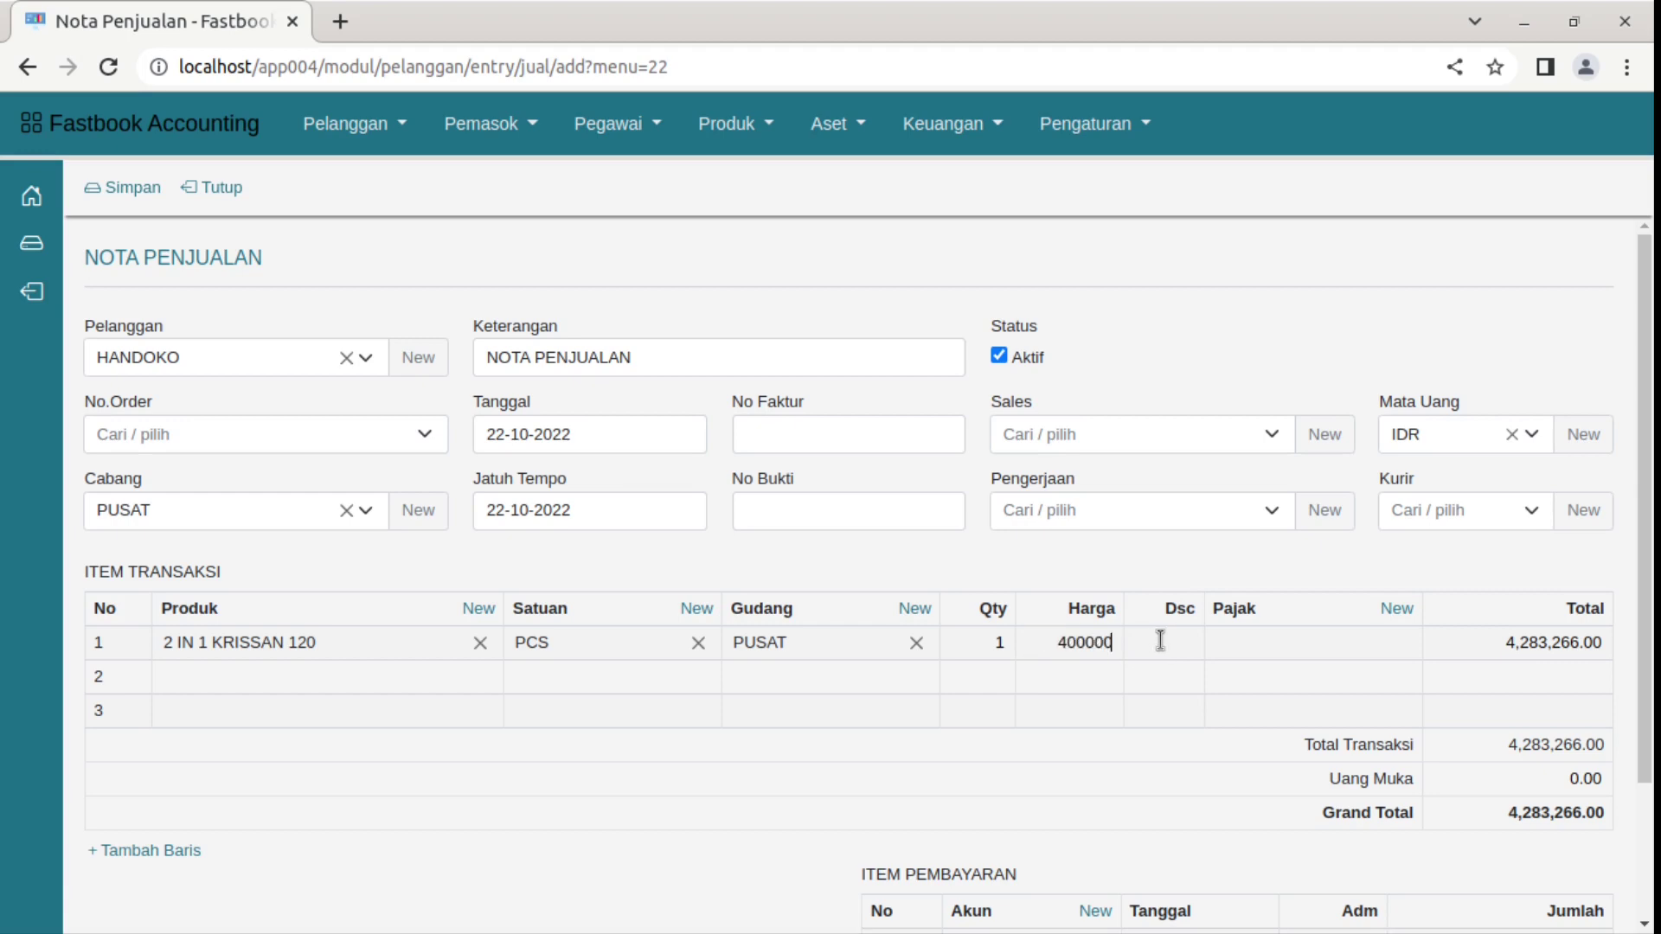
text(0)
key(Tab)
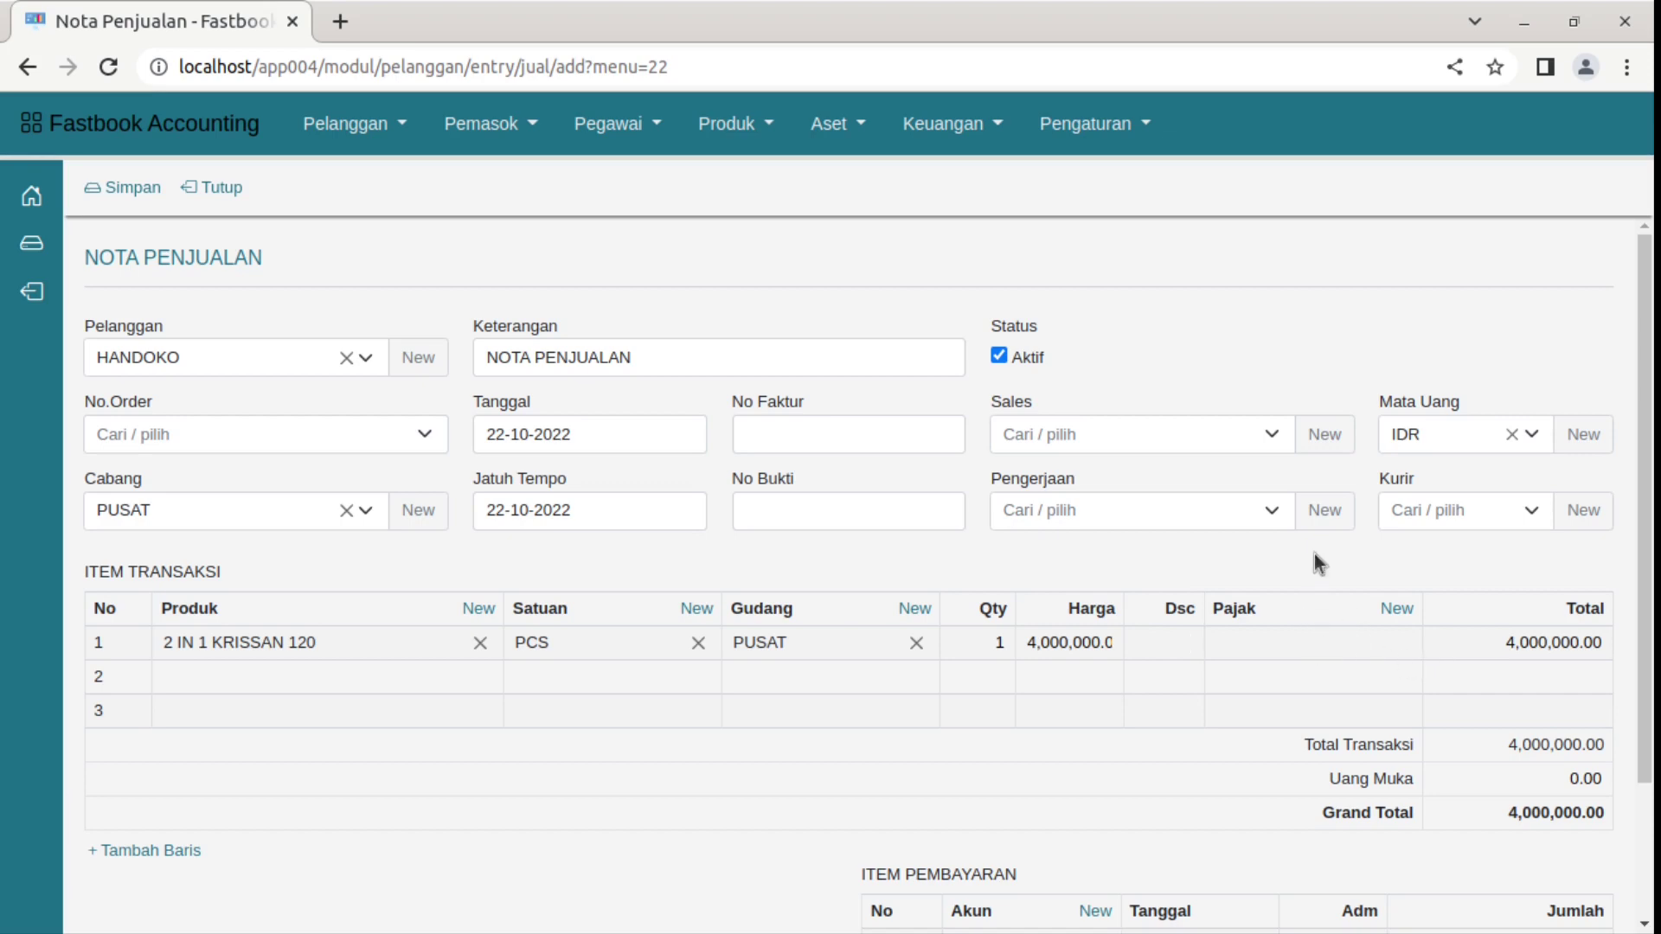
Step: Try the PPN and PPh23 taxes in turn on the first item row to compare the resulting totals
click(1323, 650)
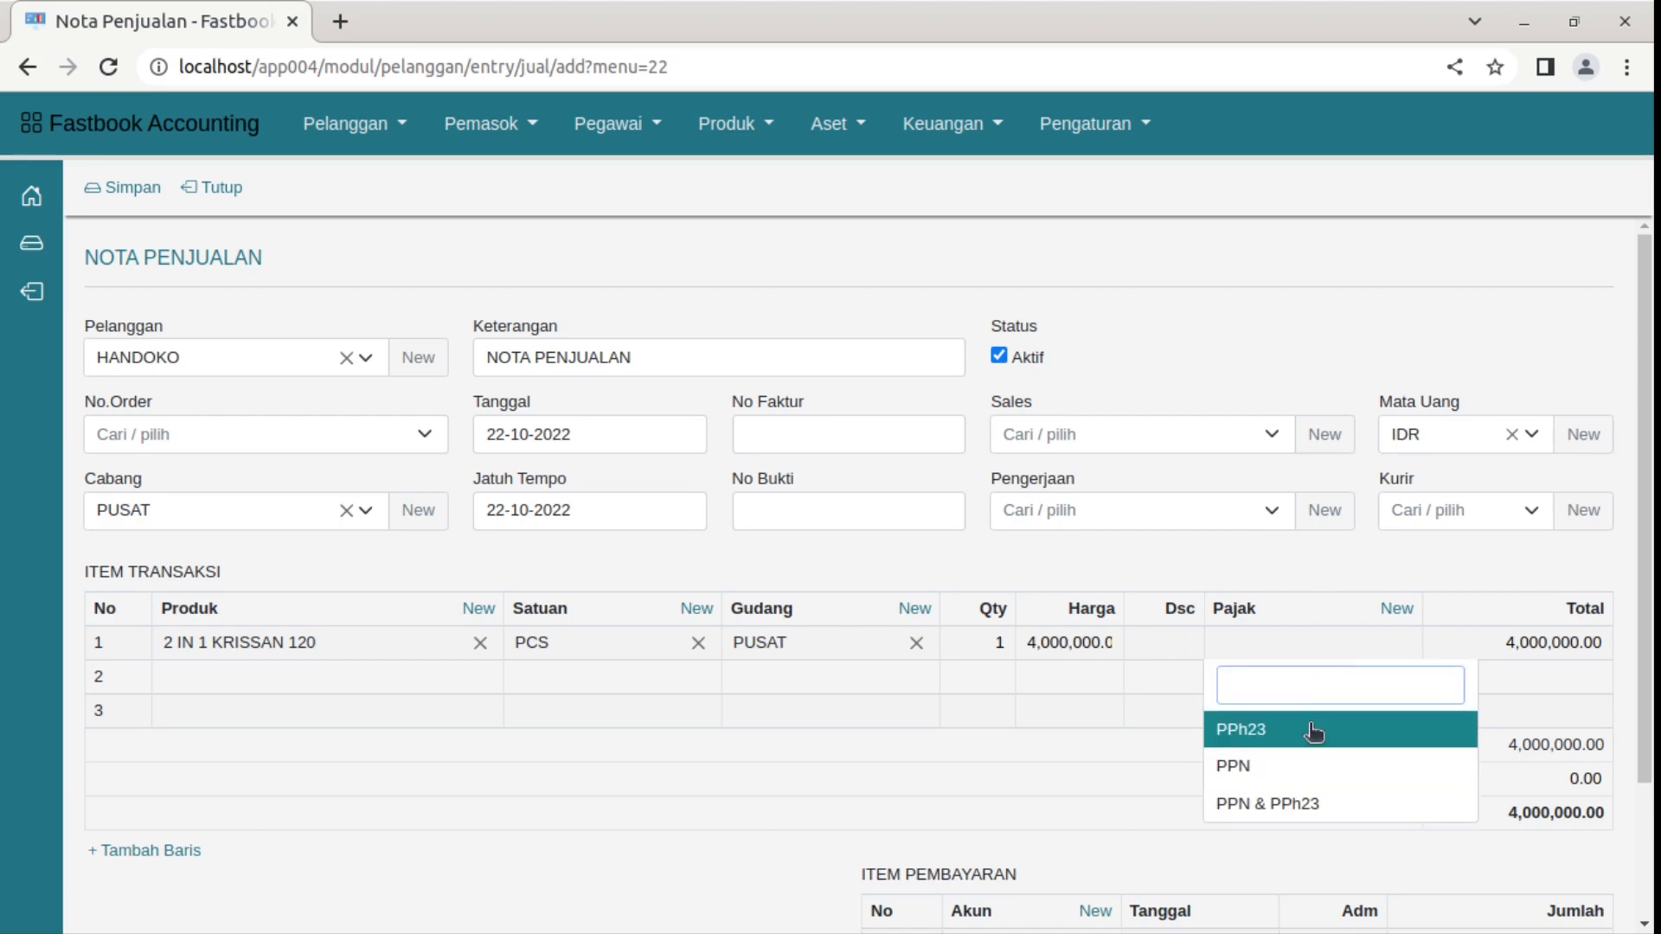
click(1309, 777)
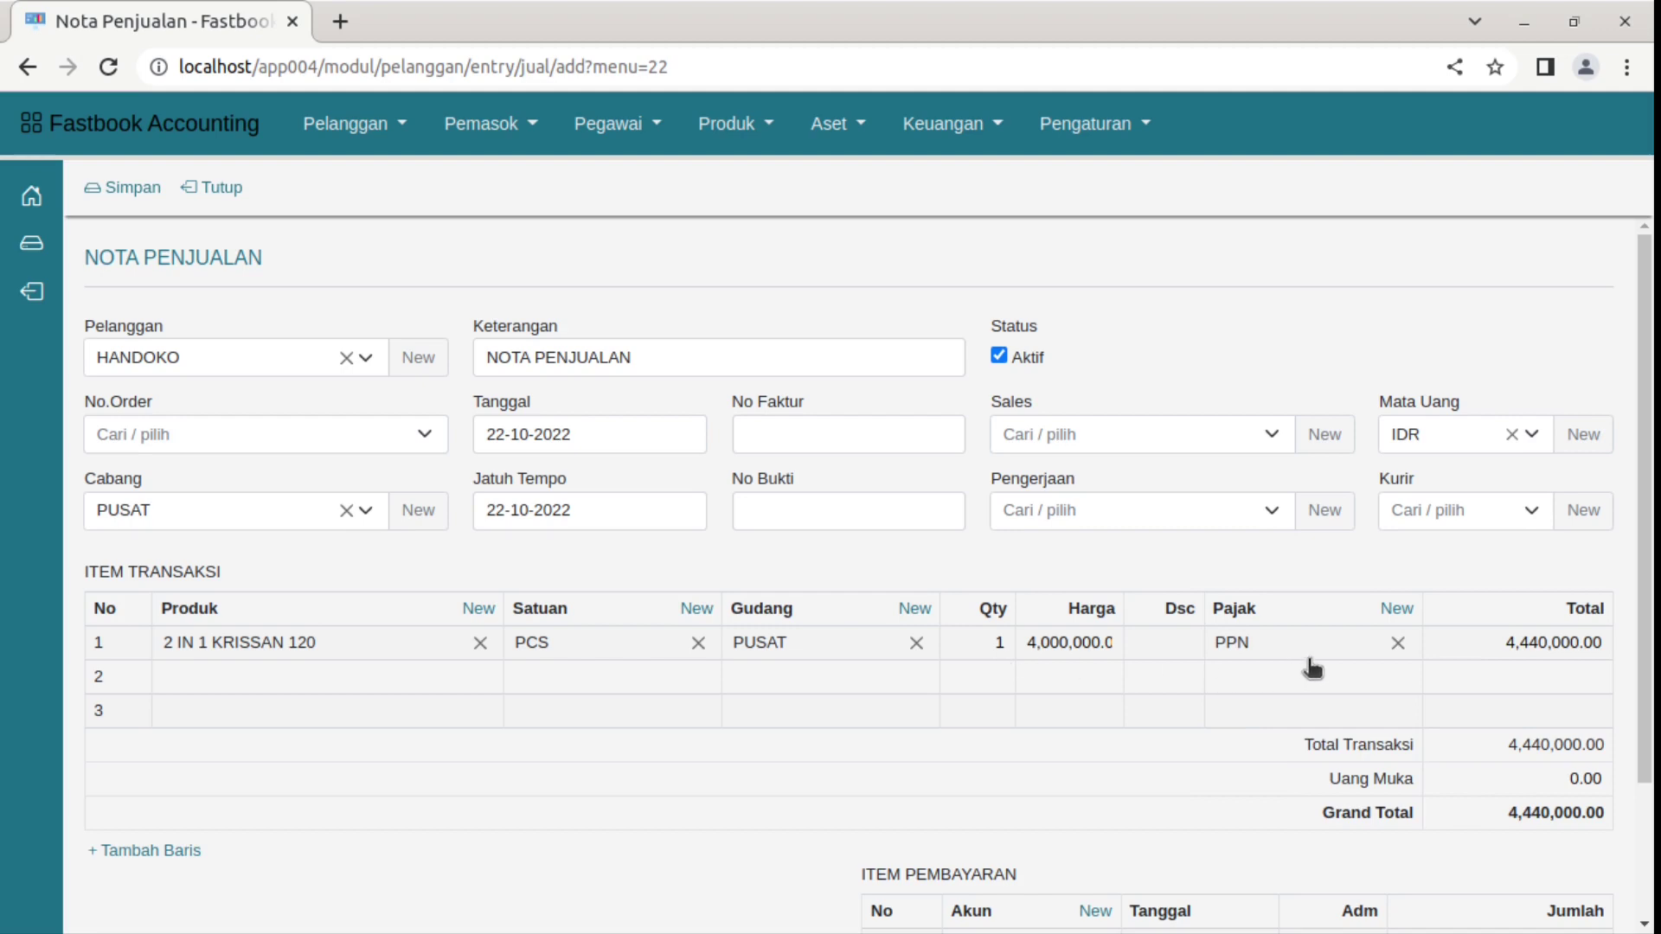
drag(1490, 646, 1609, 650)
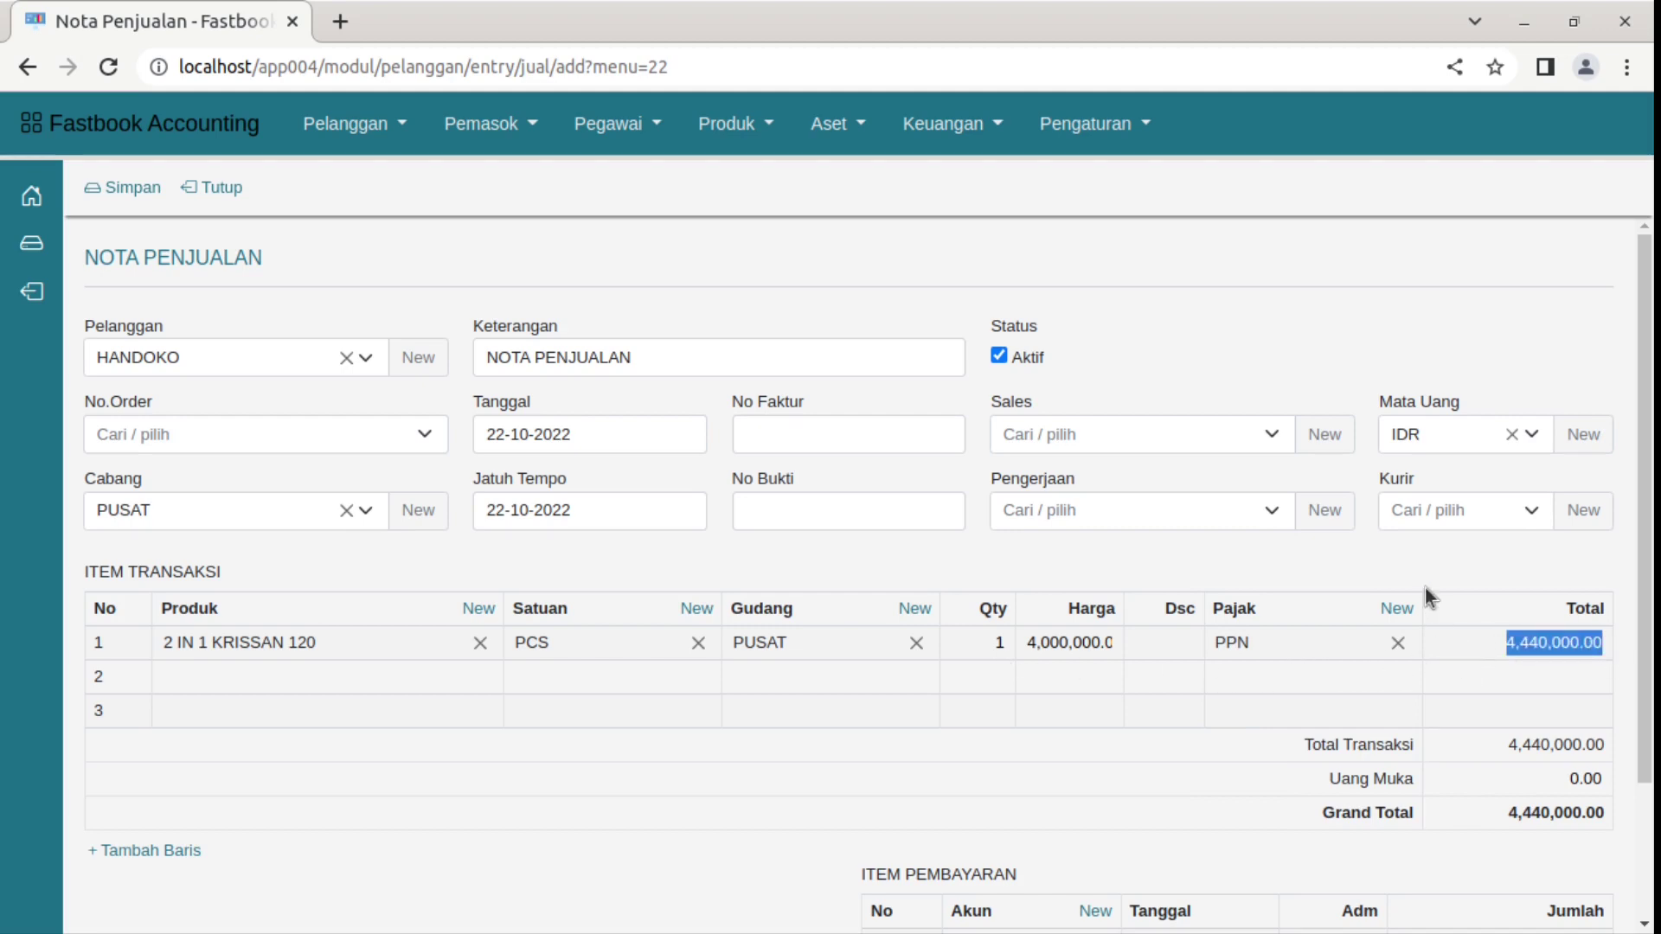
click(1412, 562)
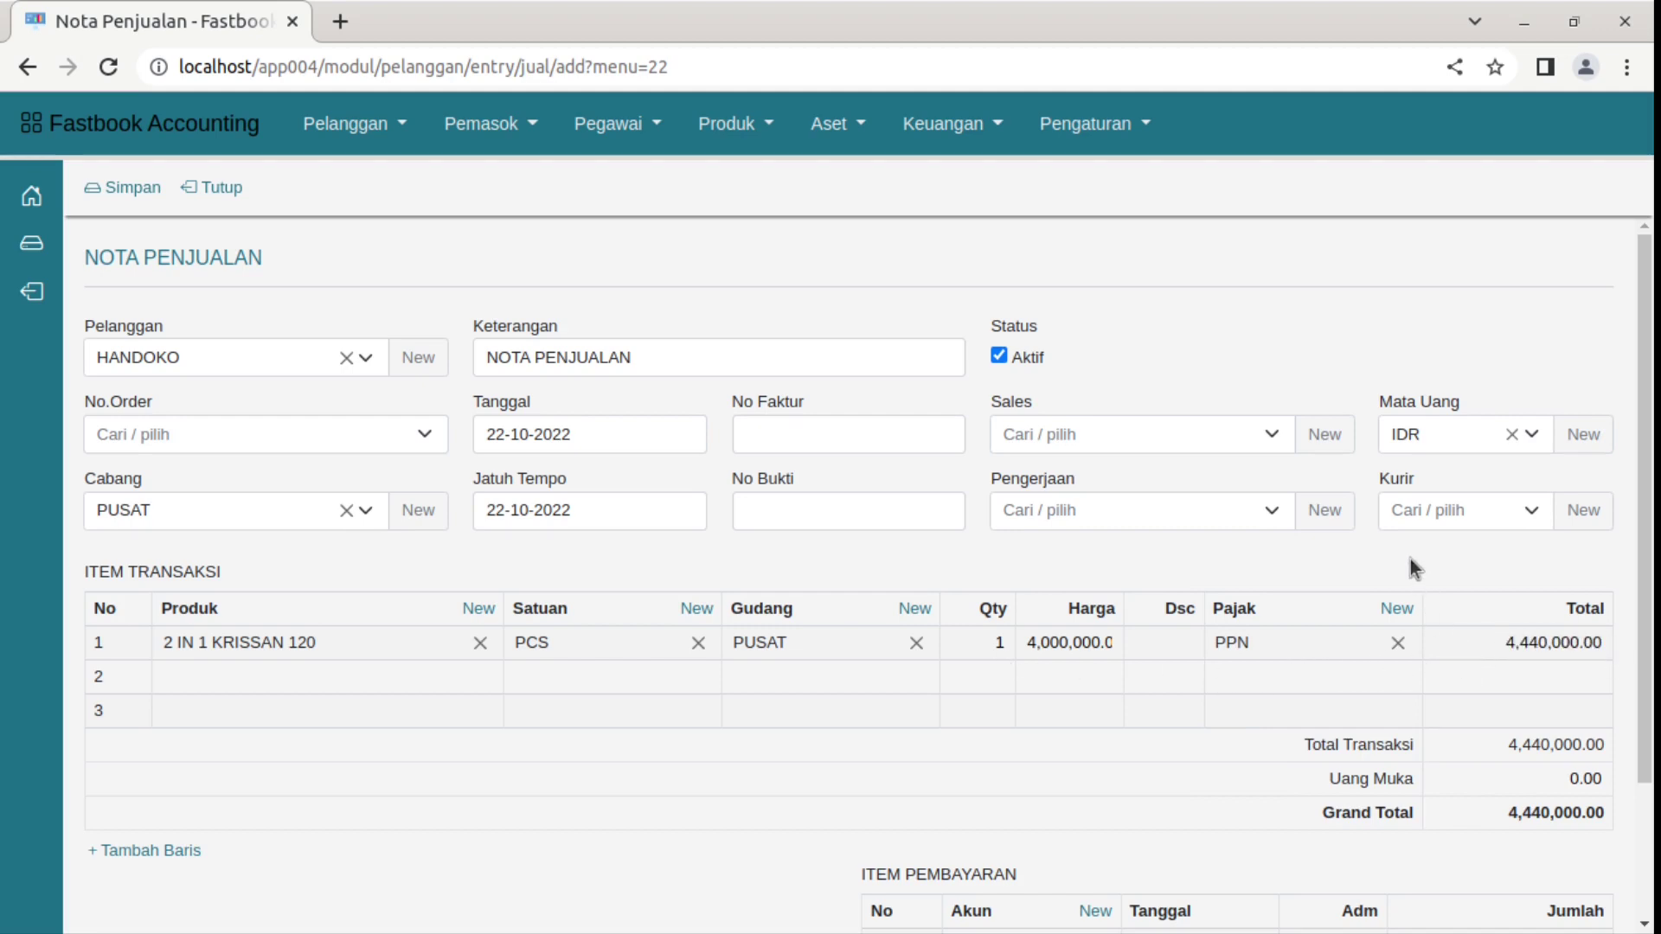
click(1325, 649)
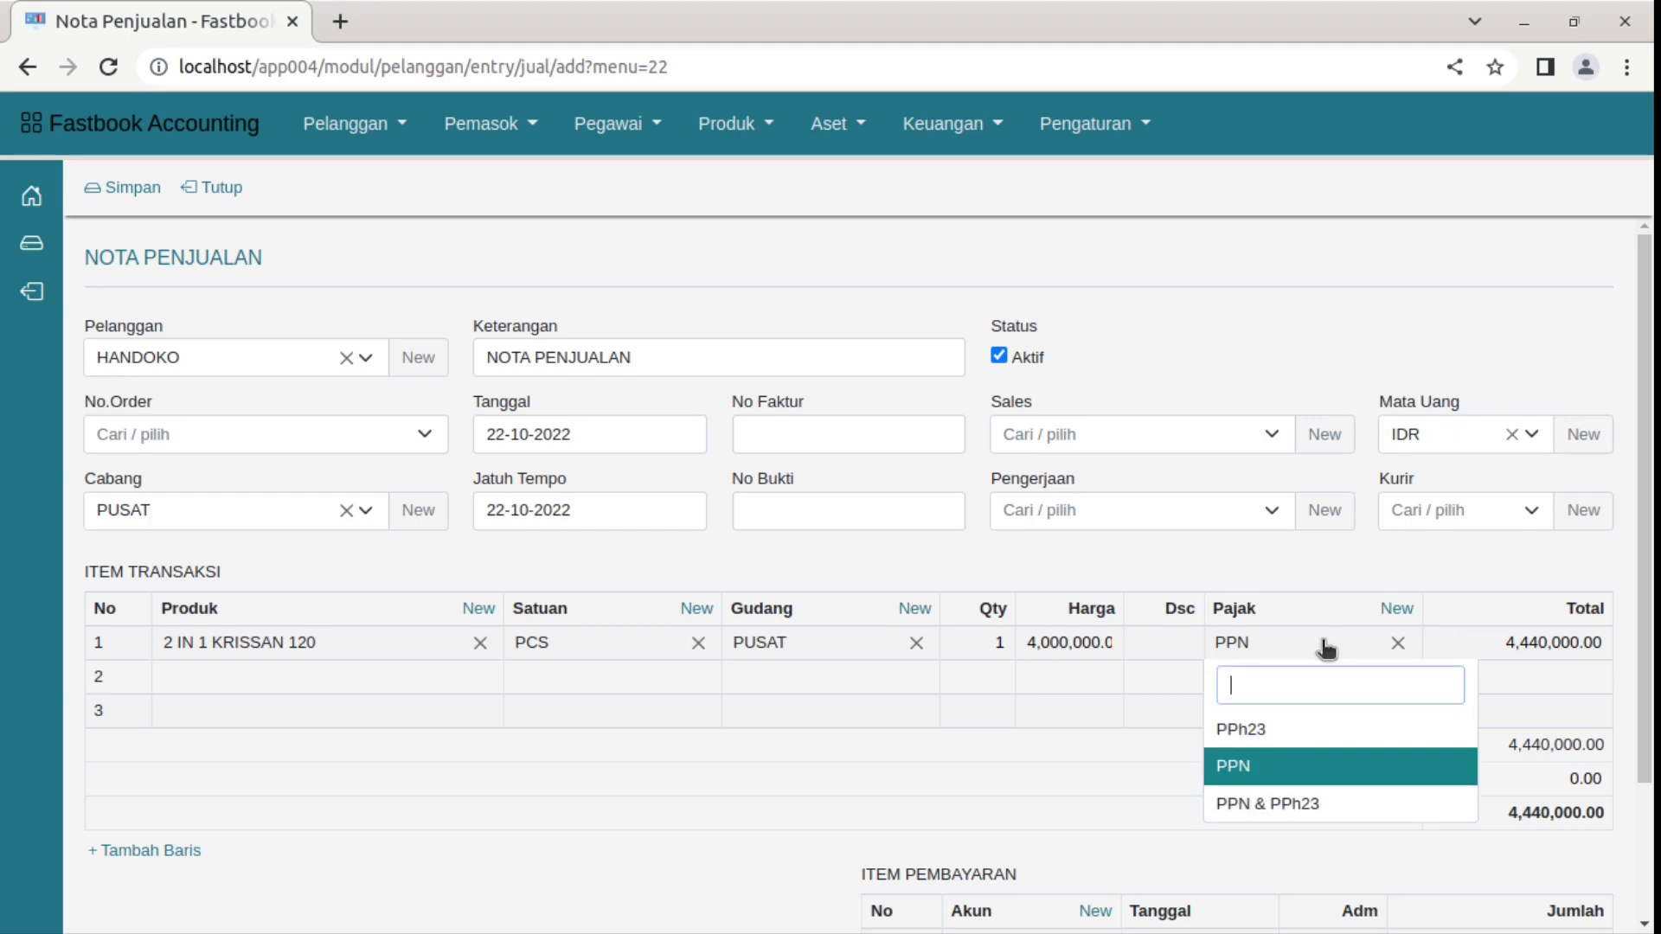
click(1310, 733)
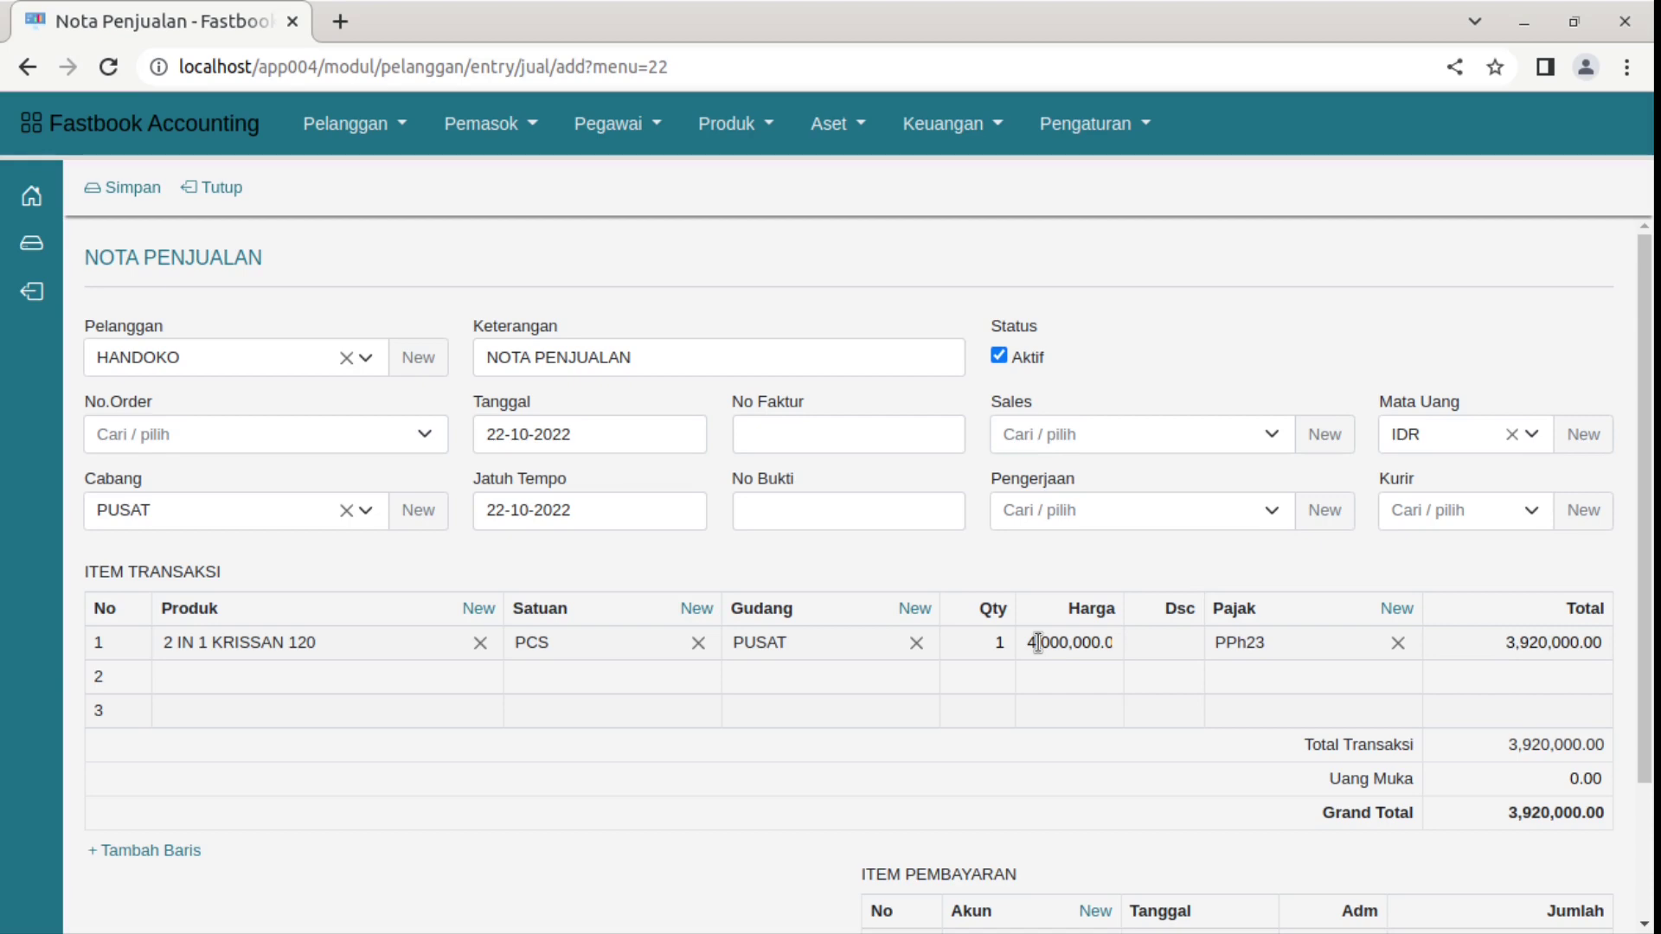
Step: Set the first item row's tax to PPN & PPh23 and check the transaction and payment totals
click(1277, 652)
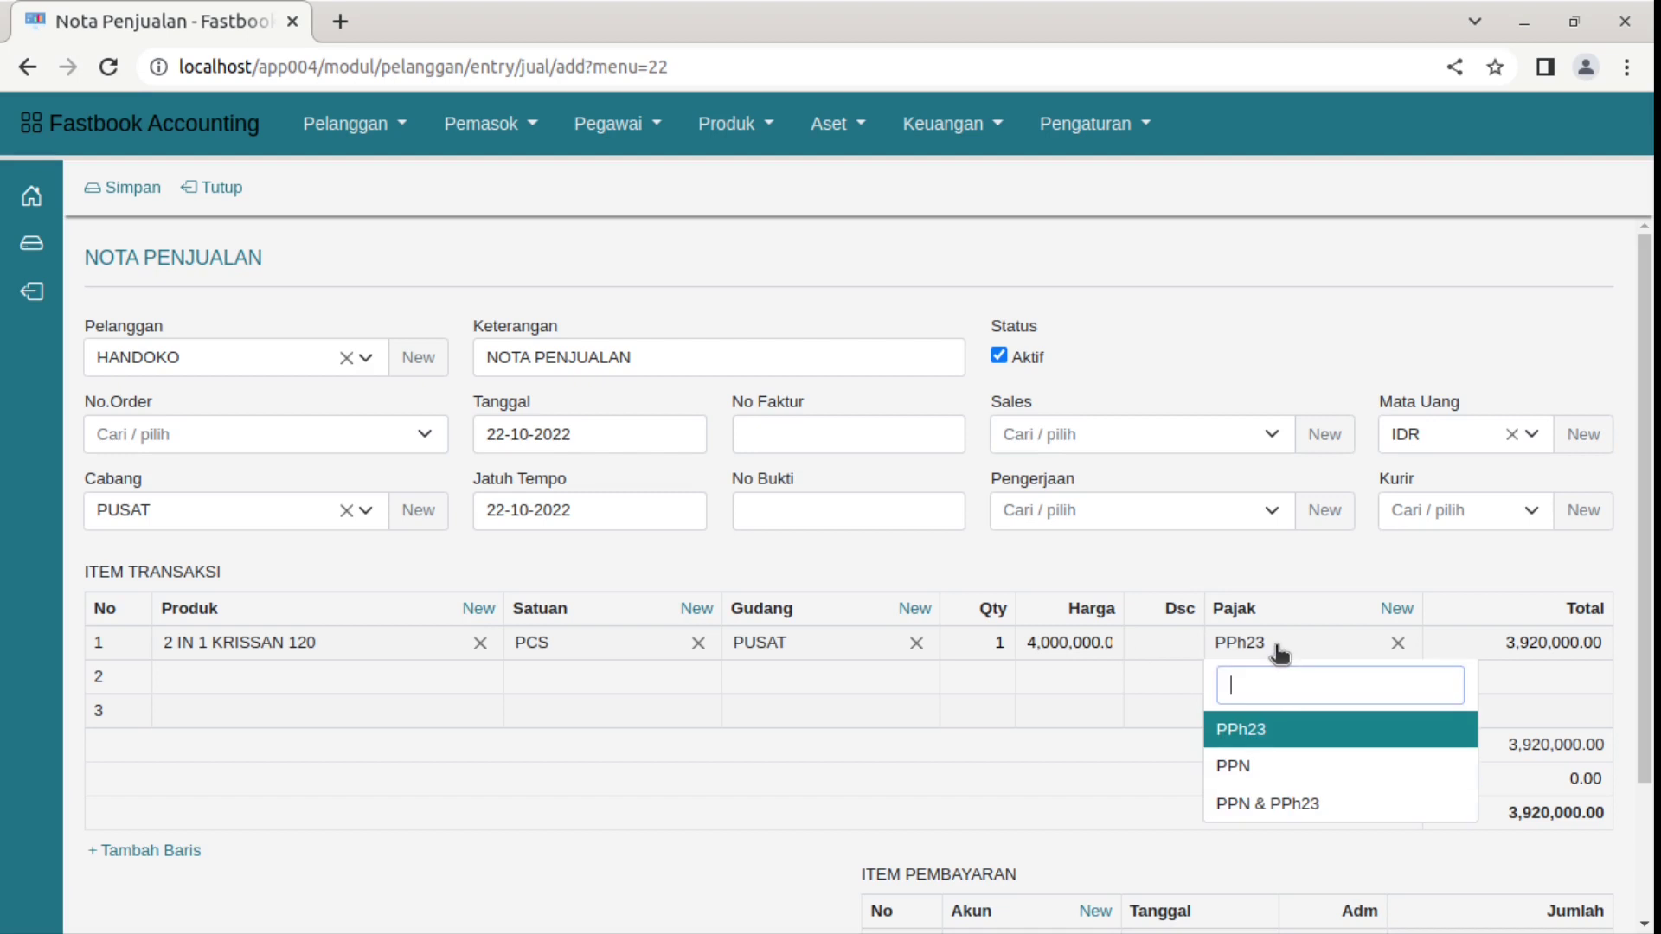
click(1270, 812)
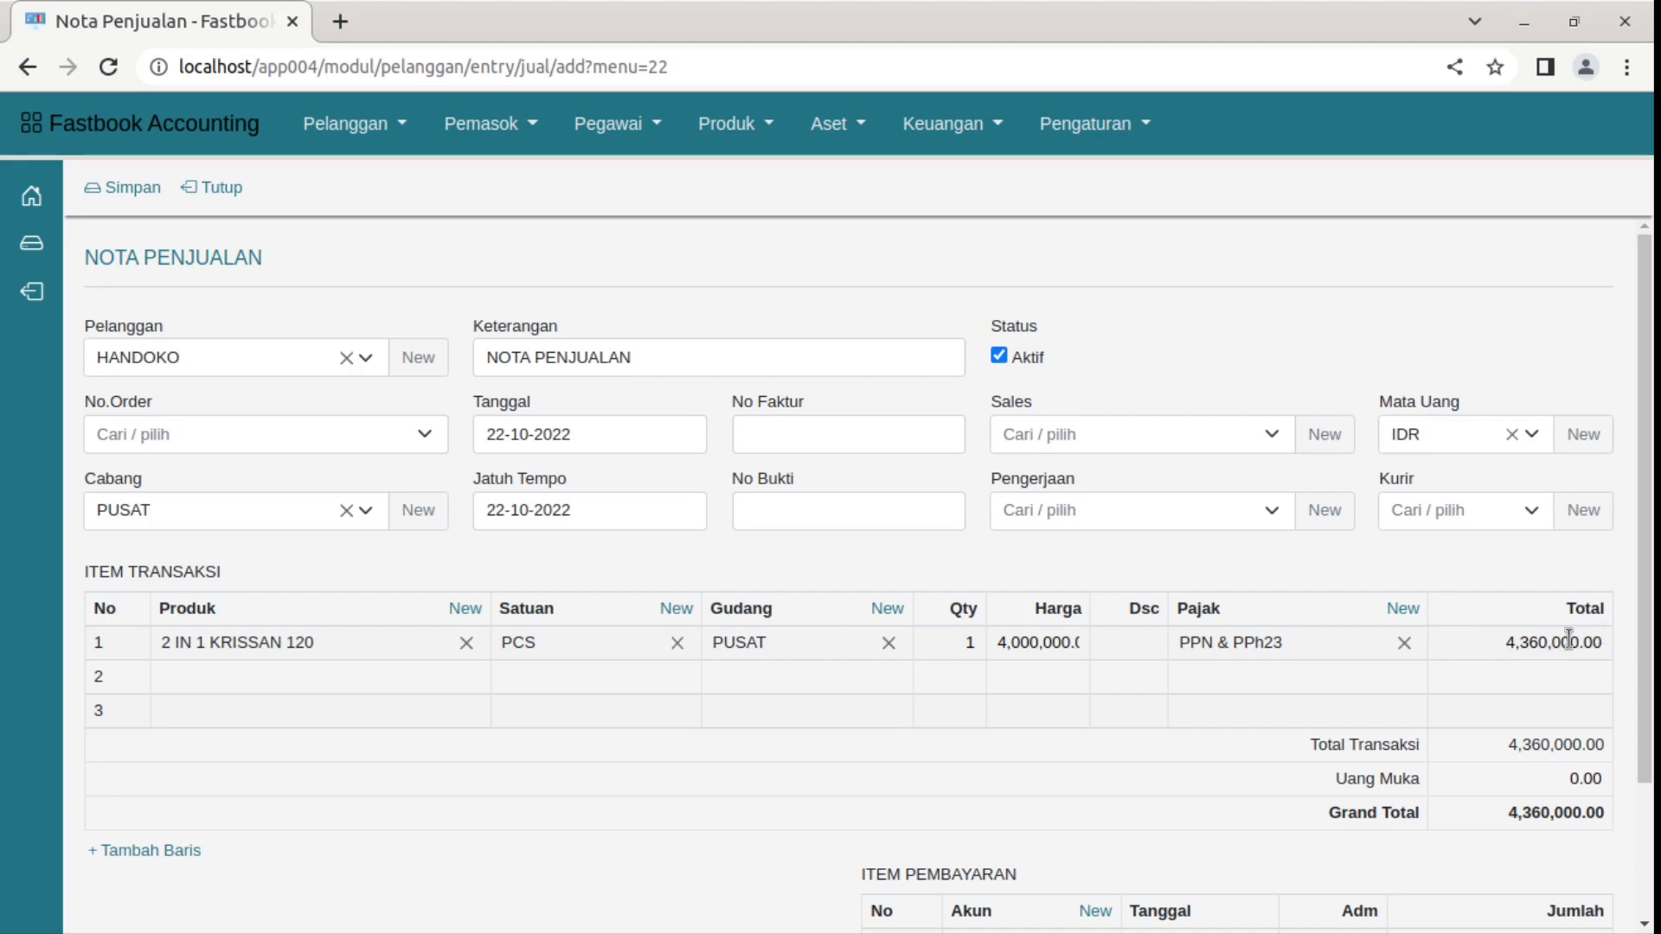
scroll(857, 746, down, 2)
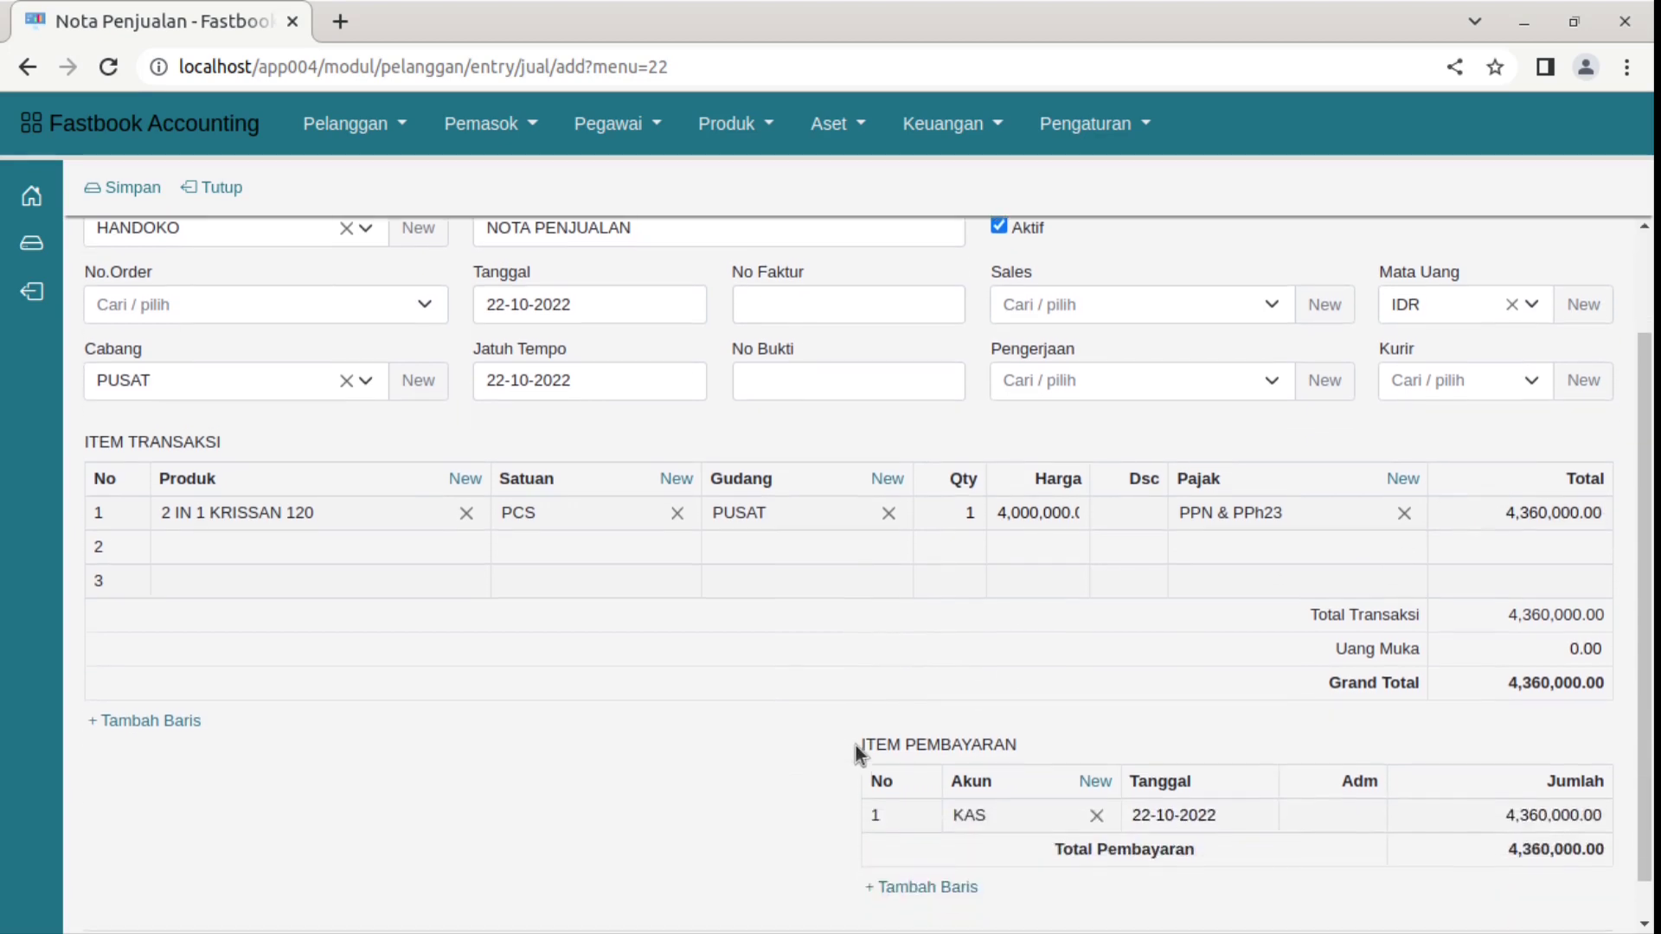
scroll(1360, 742, up, 2)
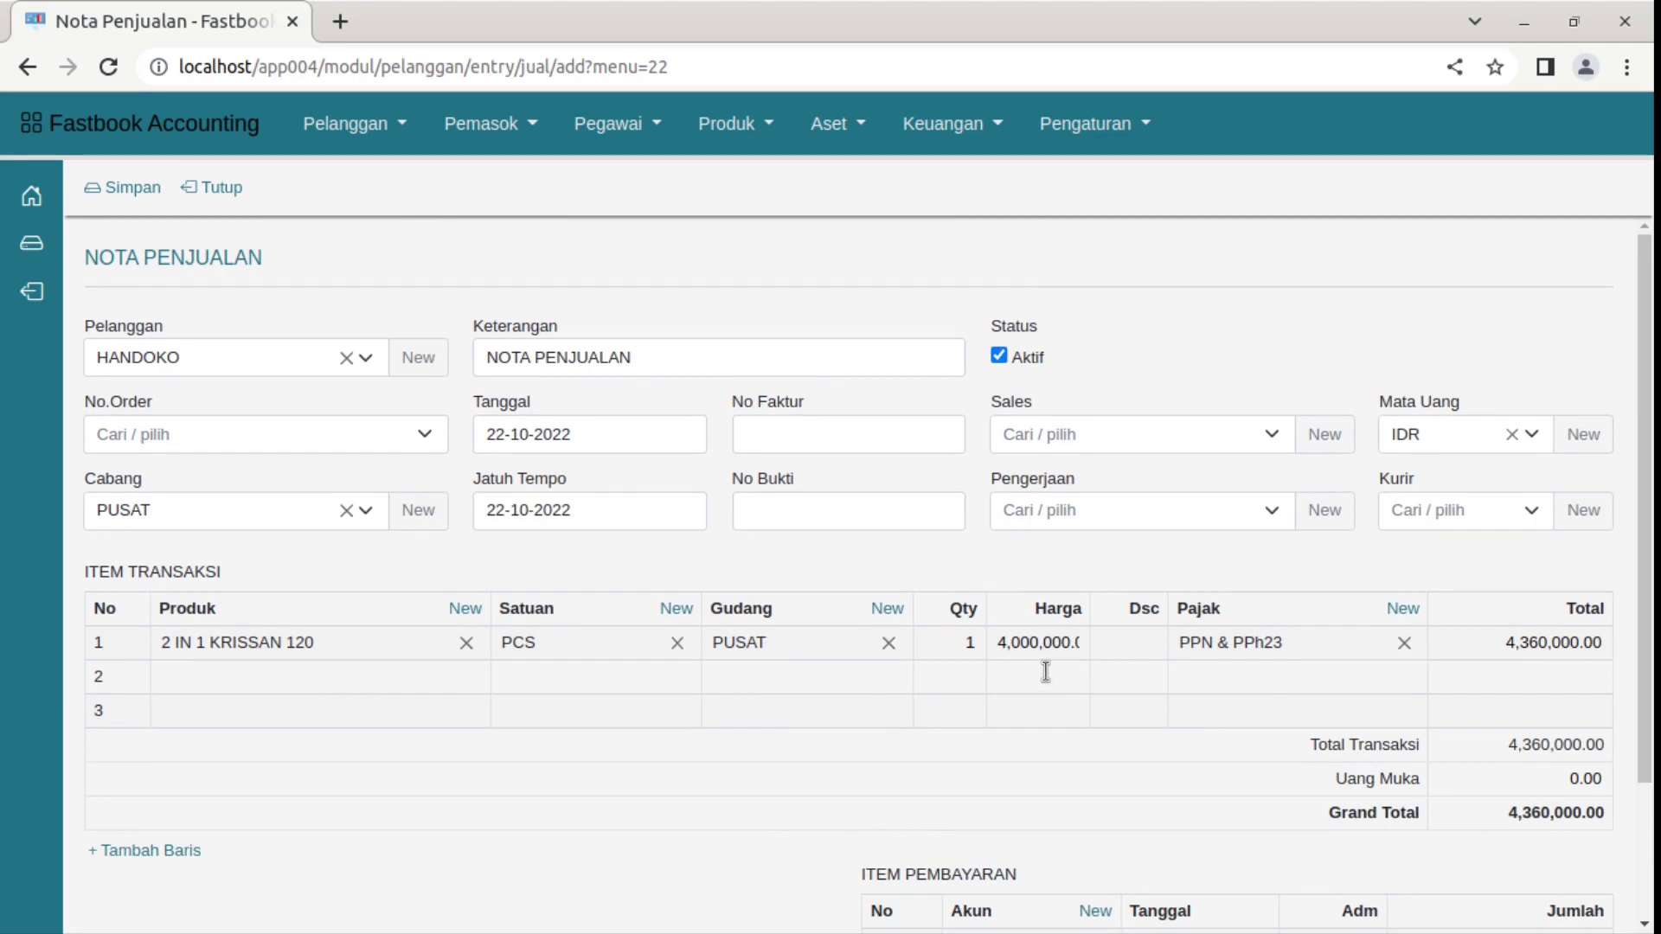